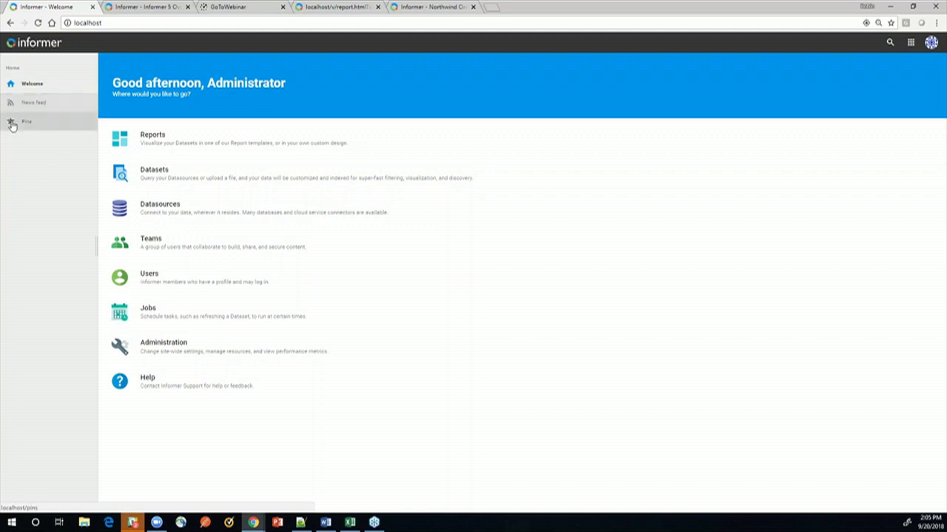
Step: Review the pinned content and the Informer 5 Overview dashboard, returning to the Welcome page
{"action": "left_click", "coordinate": [11, 125]}
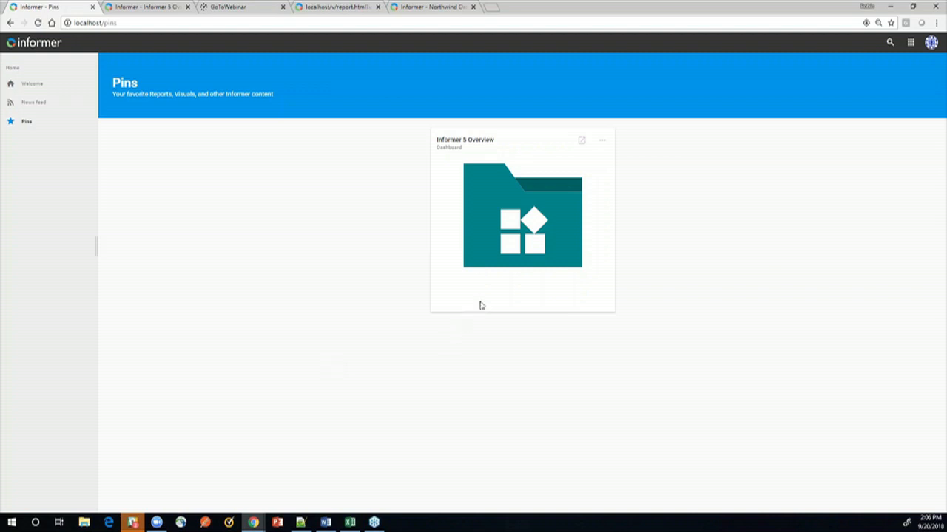
{"action": "left_click", "coordinate": [176, 6]}
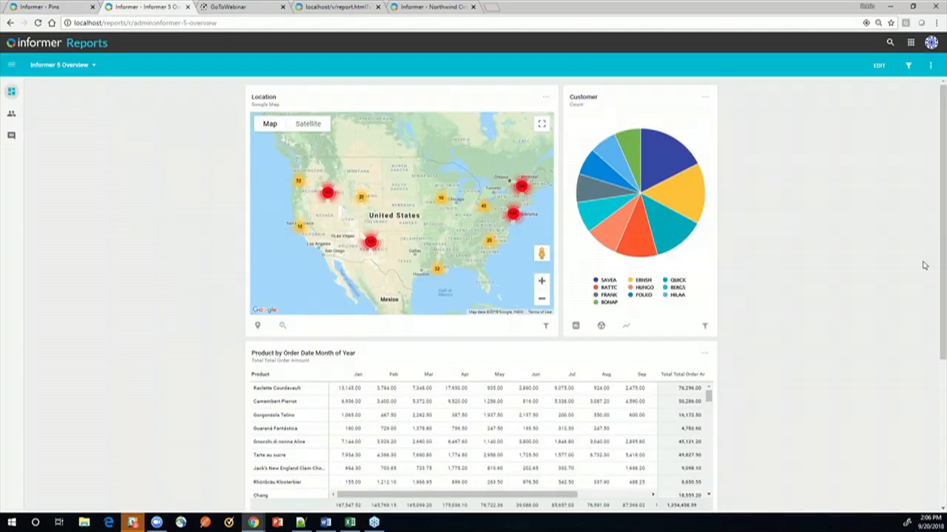
{"action": "left_click_drag", "start_coordinate": [942, 304], "coordinate": [943, 477]}
{"action": "scroll", "coordinate": [932, 390], "scroll_direction": "up", "scroll_amount": 3}
{"action": "left_click", "coordinate": [43, 7]}
{"action": "left_click", "coordinate": [21, 85]}
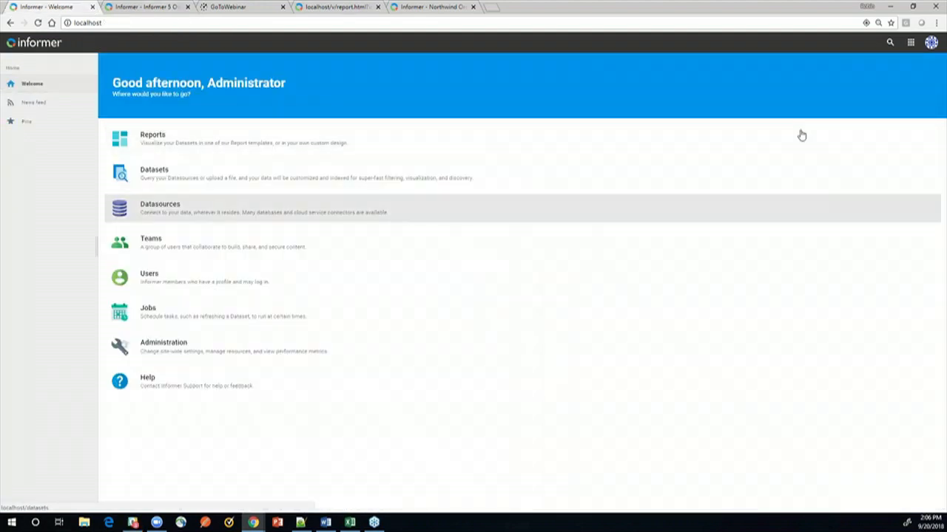
Step: Search the whole site for "order", look through the grouped results, and close the search
{"action": "left_click", "coordinate": [891, 45]}
{"action": "type", "text": "order"}
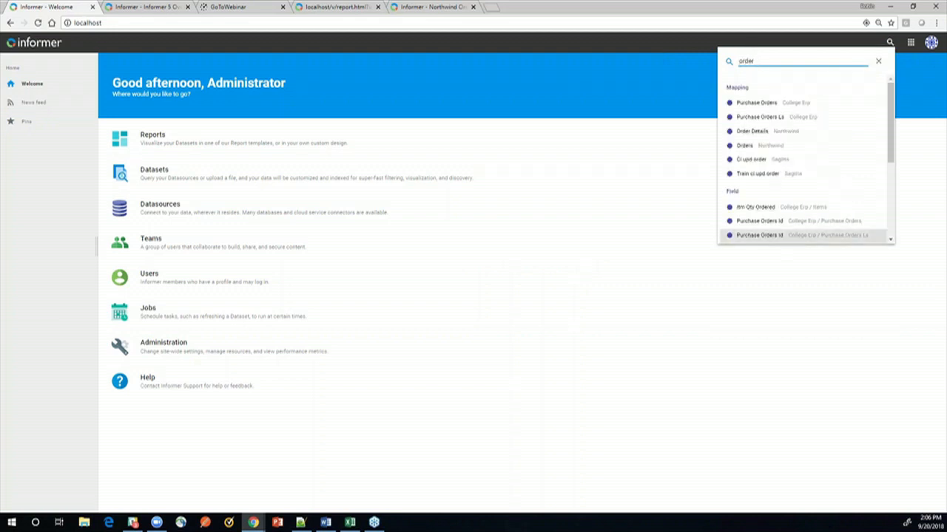
{"action": "left_click", "coordinate": [890, 230]}
{"action": "scroll", "coordinate": [891, 232], "scroll_direction": "down", "scroll_amount": 3}
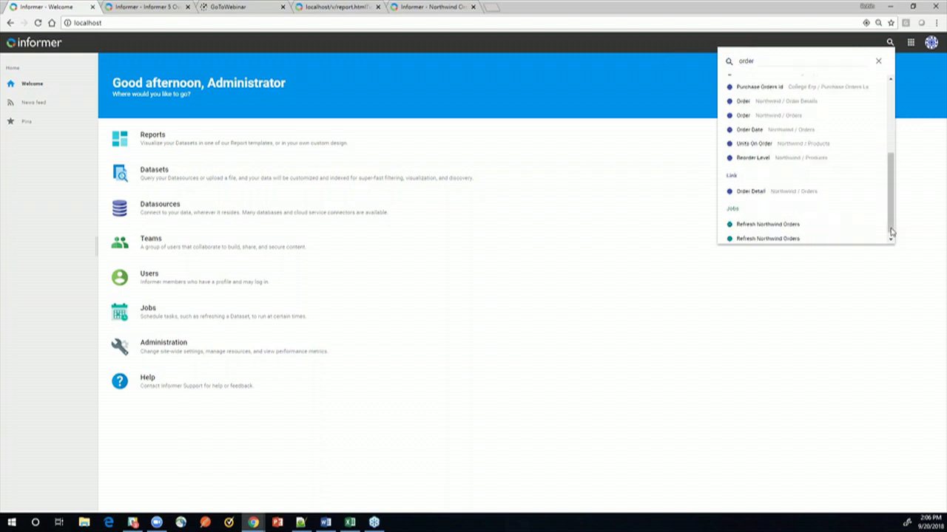
{"action": "scroll", "coordinate": [890, 194], "scroll_direction": "up", "scroll_amount": 5}
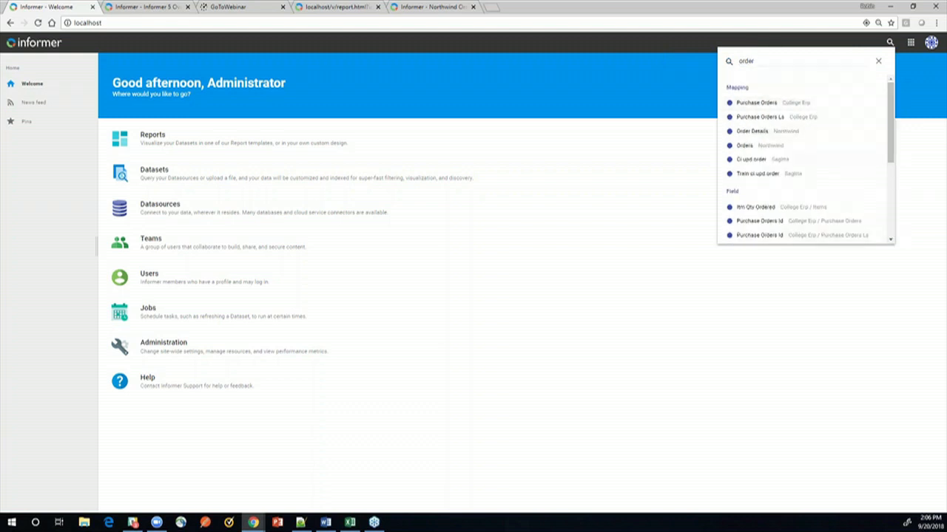
{"action": "left_click_drag", "start_coordinate": [891, 152], "coordinate": [892, 226]}
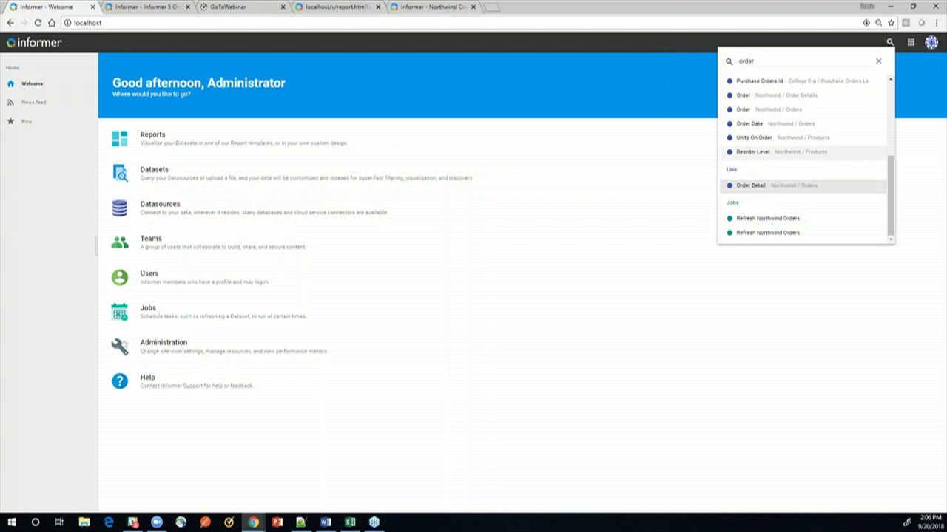
{"action": "left_click_drag", "start_coordinate": [892, 174], "coordinate": [893, 121]}
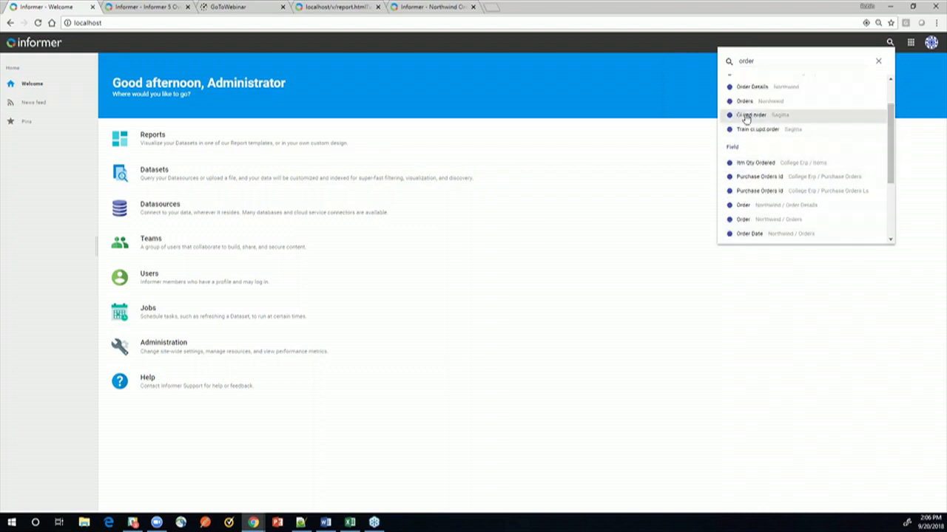
{"action": "left_click", "coordinate": [629, 82]}
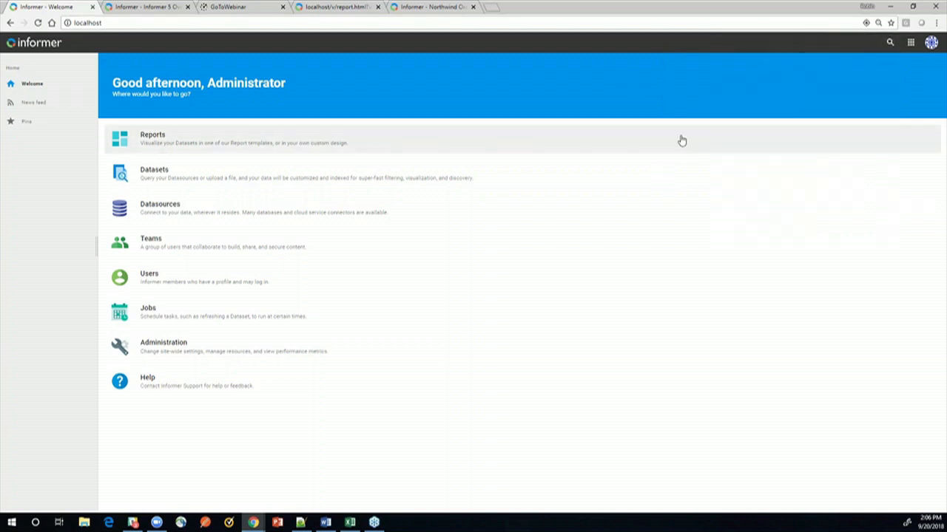
Step: Examine the application launcher's shortcuts and the signed-in account's profile options, closing each without making a selection
{"action": "left_click", "coordinate": [910, 44]}
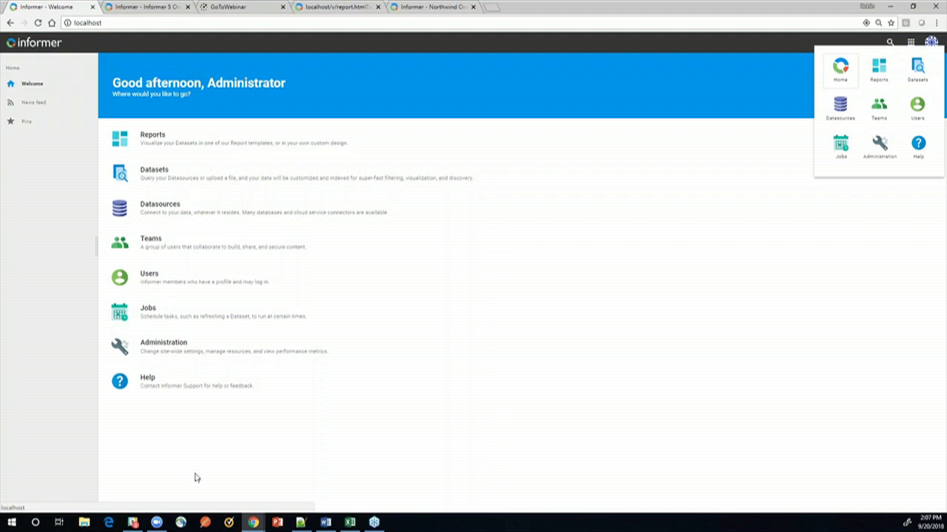
{"action": "left_click", "coordinate": [731, 93]}
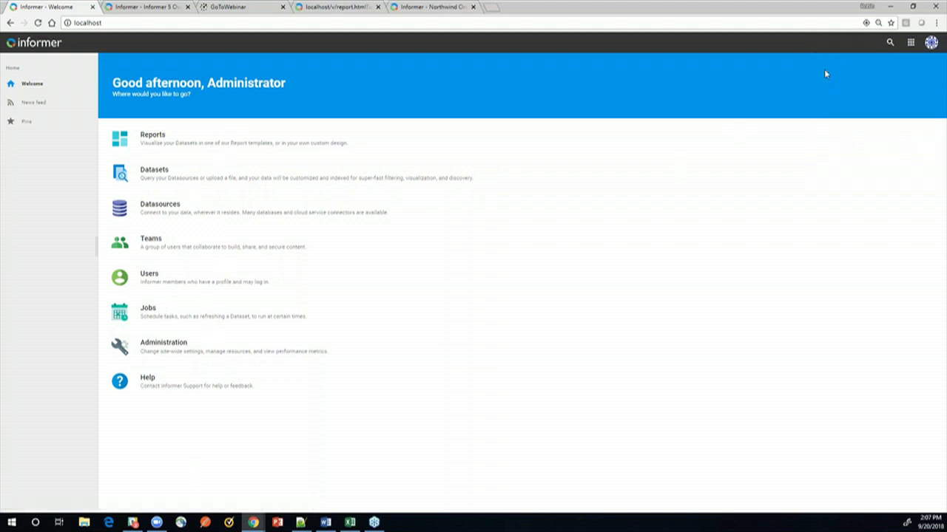
{"action": "left_click", "coordinate": [933, 45]}
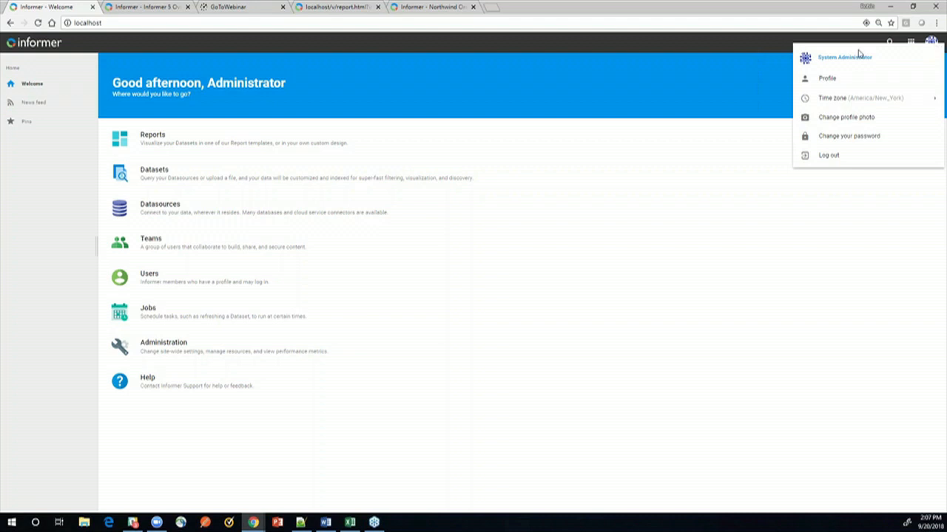
{"action": "mouse_move", "coordinate": [814, 109]}
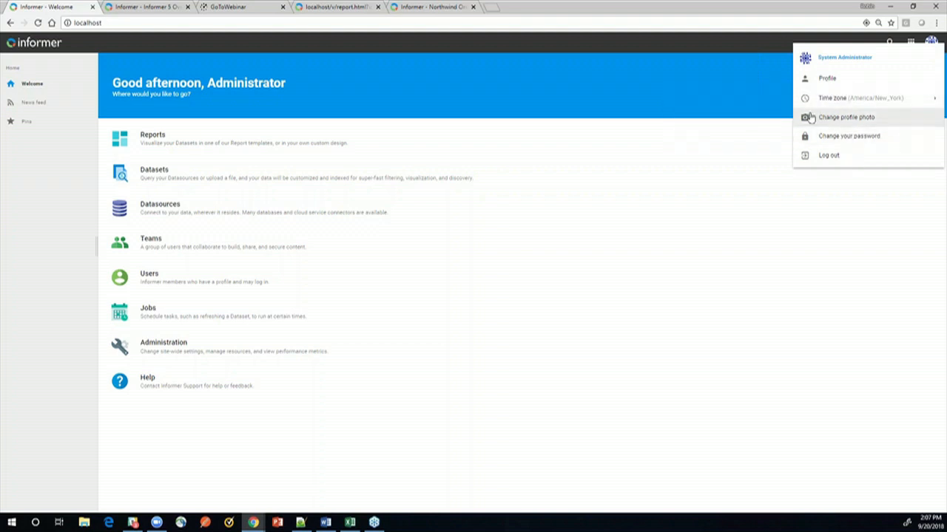
{"action": "left_click", "coordinate": [588, 87]}
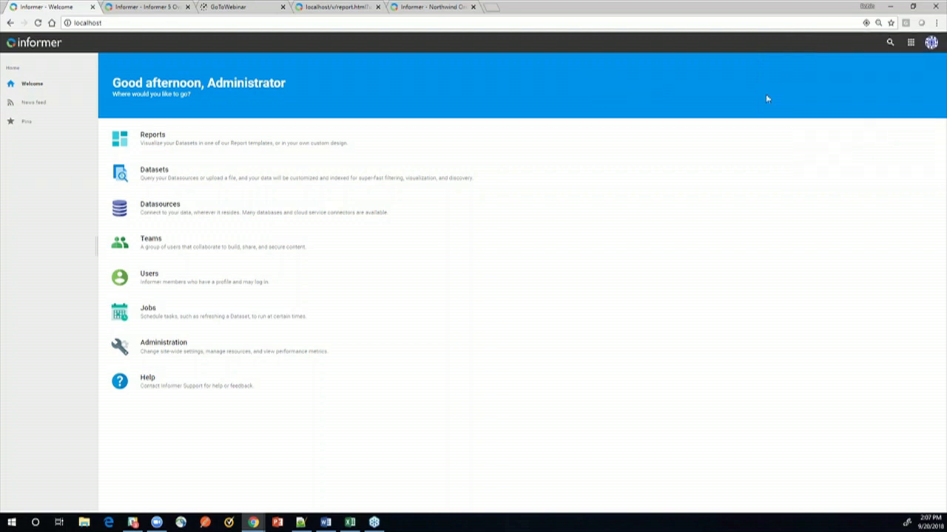
Step: Open the Informer 5 Support Center to view its help topics, and return to the Informer Welcome page
{"action": "left_click", "coordinate": [910, 42]}
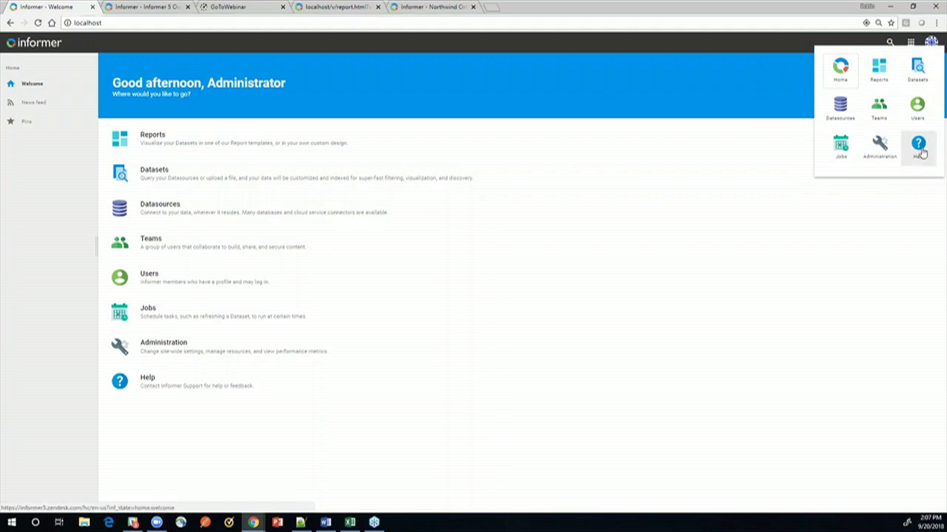
{"action": "left_click", "coordinate": [918, 146]}
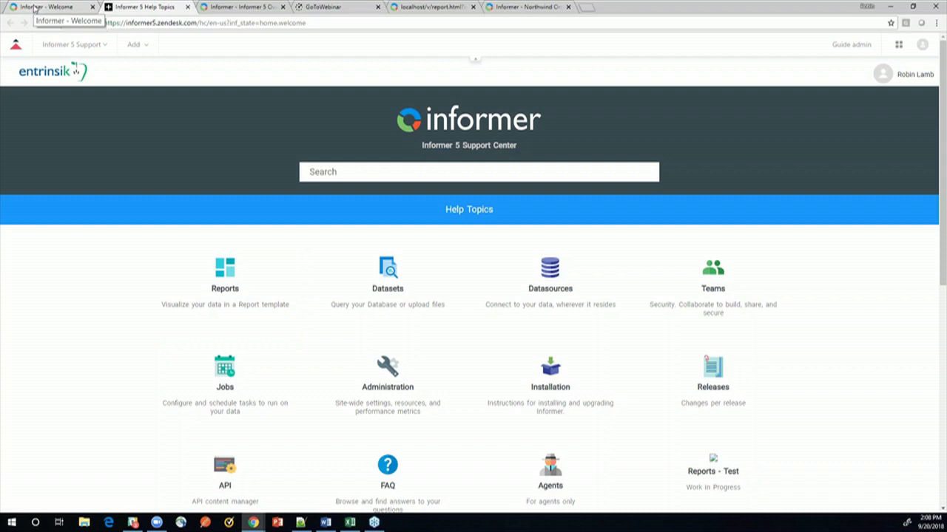
{"action": "left_click", "coordinate": [34, 9]}
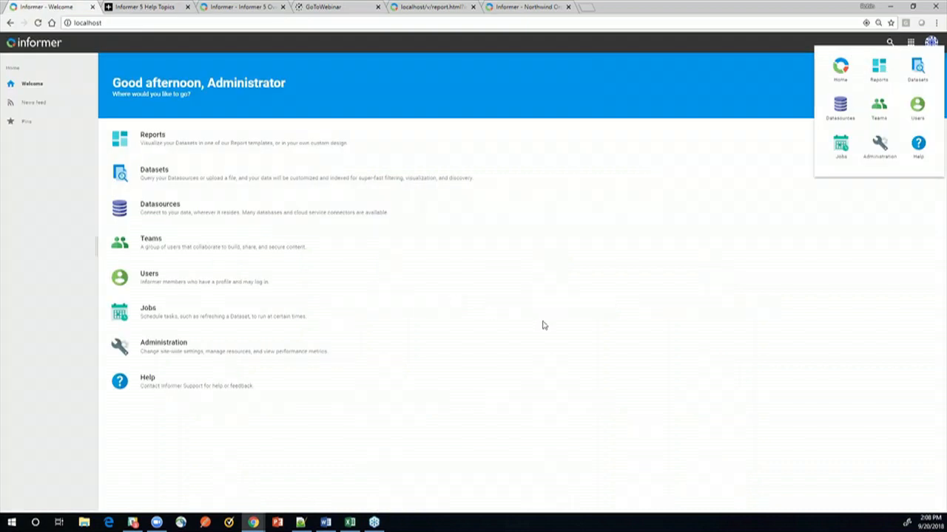
{"action": "left_click", "coordinate": [690, 207]}
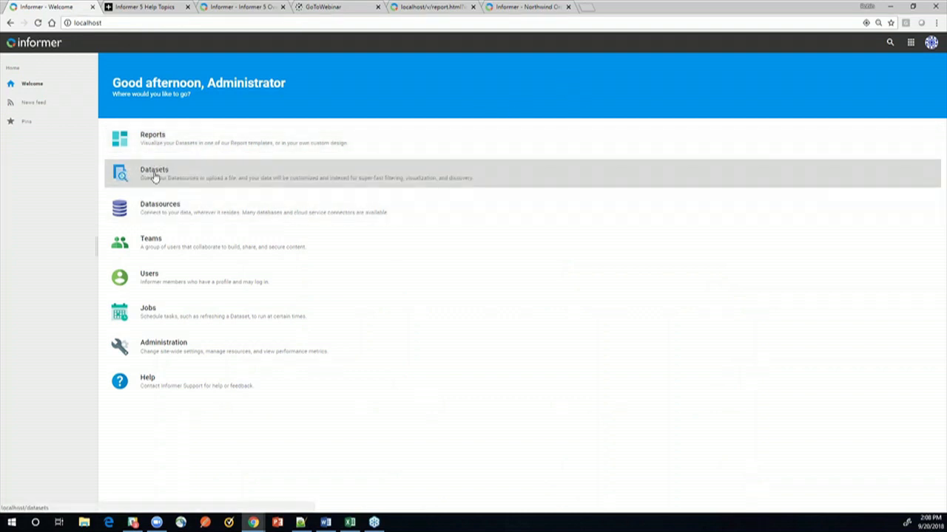
Step: Open the Datasets listing and view it by all items, the Monthly Reports folder, personal items and the Northwind datasource
{"action": "left_click", "coordinate": [154, 176]}
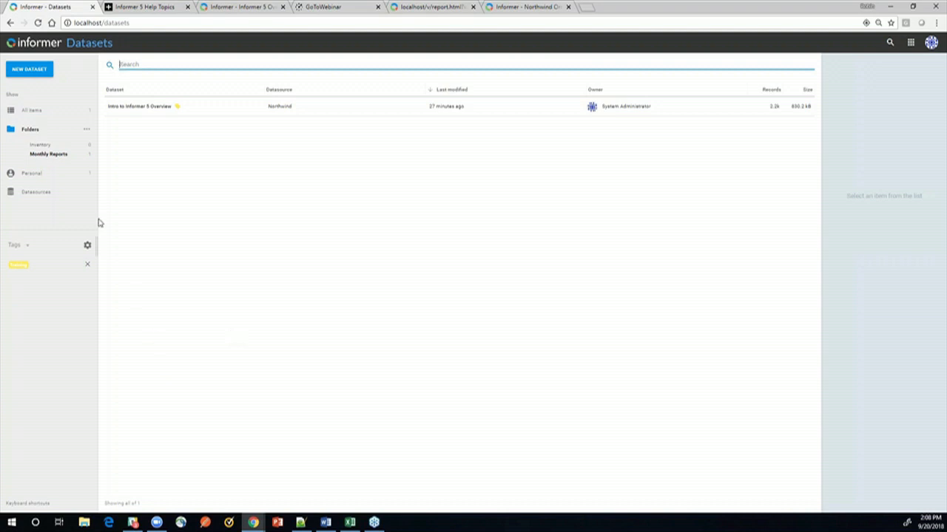
{"action": "left_click", "coordinate": [31, 110]}
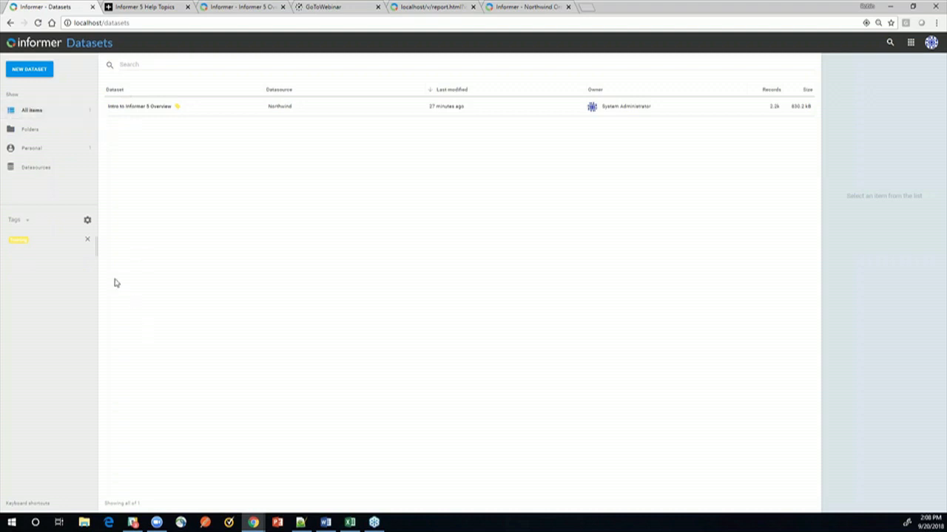
{"action": "left_click", "coordinate": [23, 133]}
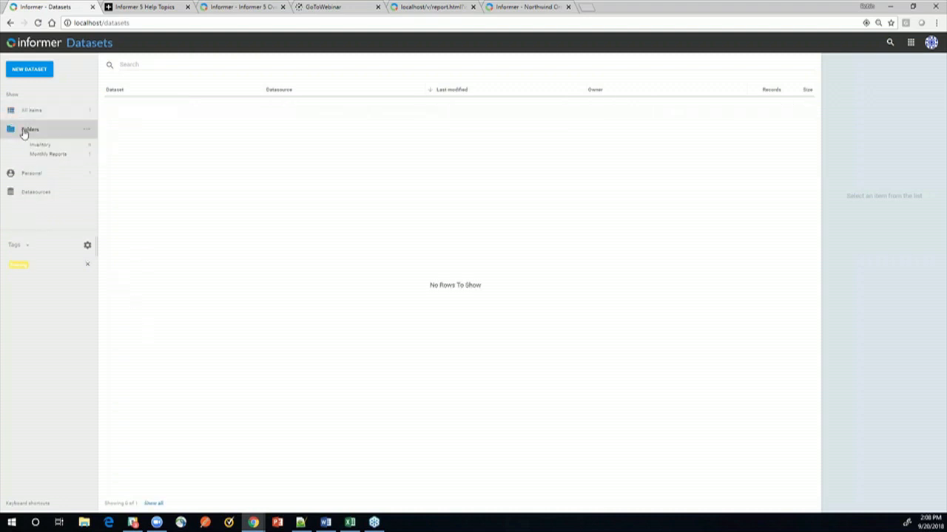
{"action": "left_click", "coordinate": [45, 157]}
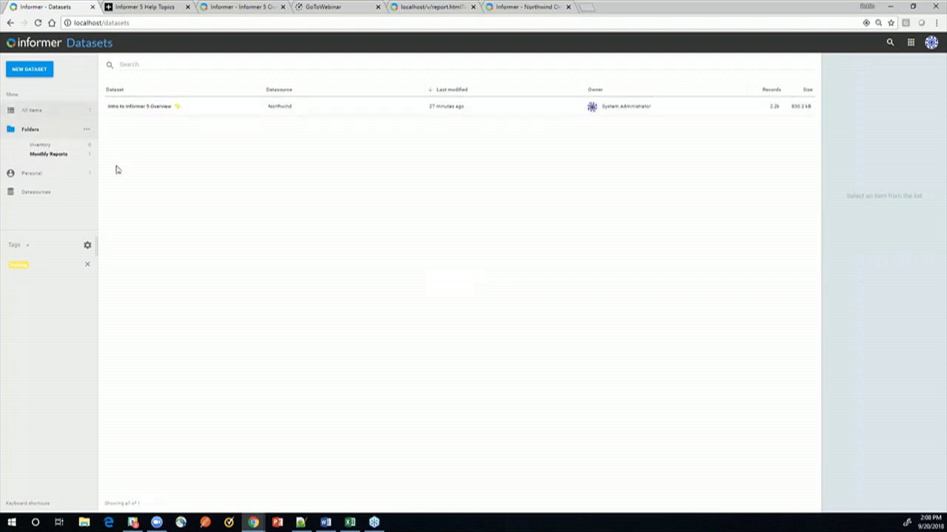
{"action": "left_click", "coordinate": [26, 172]}
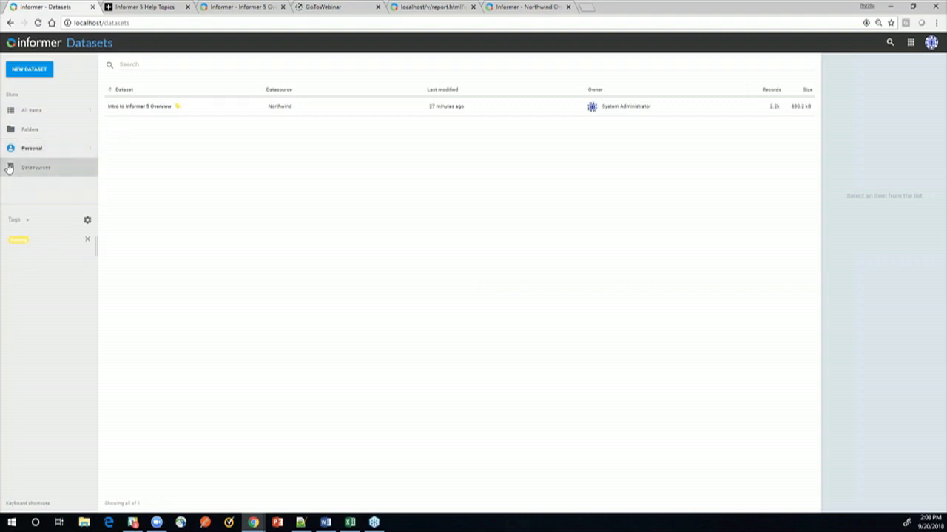
{"action": "left_click", "coordinate": [34, 172]}
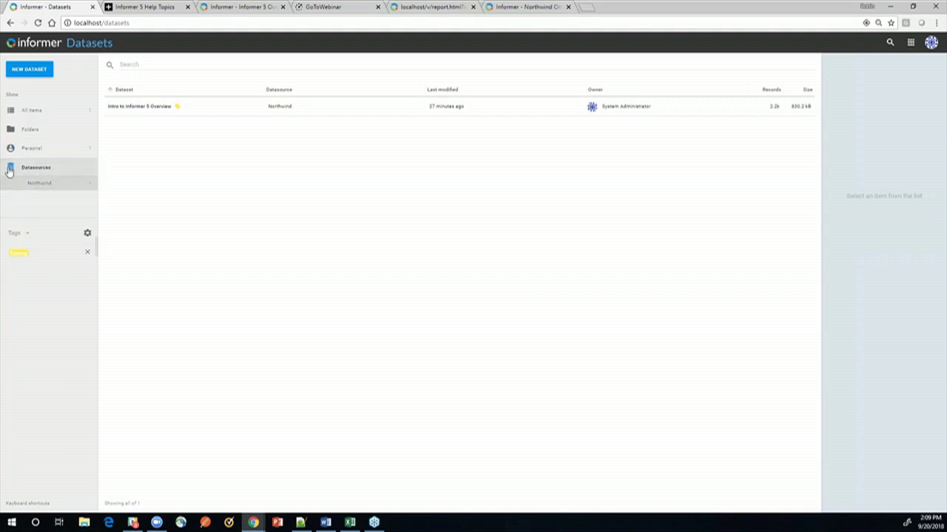
{"action": "left_click", "coordinate": [39, 184]}
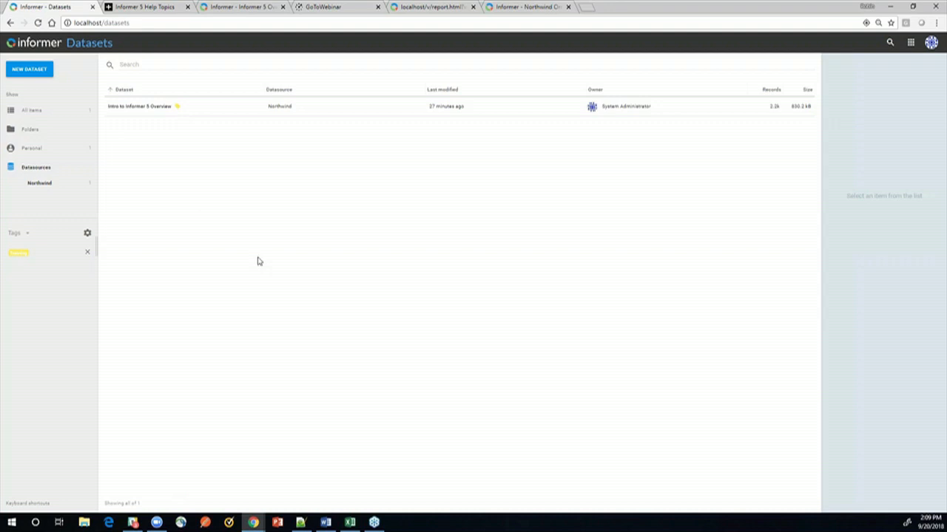
Step: Examine the options for creating a new dataset, including the Northwind entries, without choosing one
{"action": "left_click", "coordinate": [23, 70]}
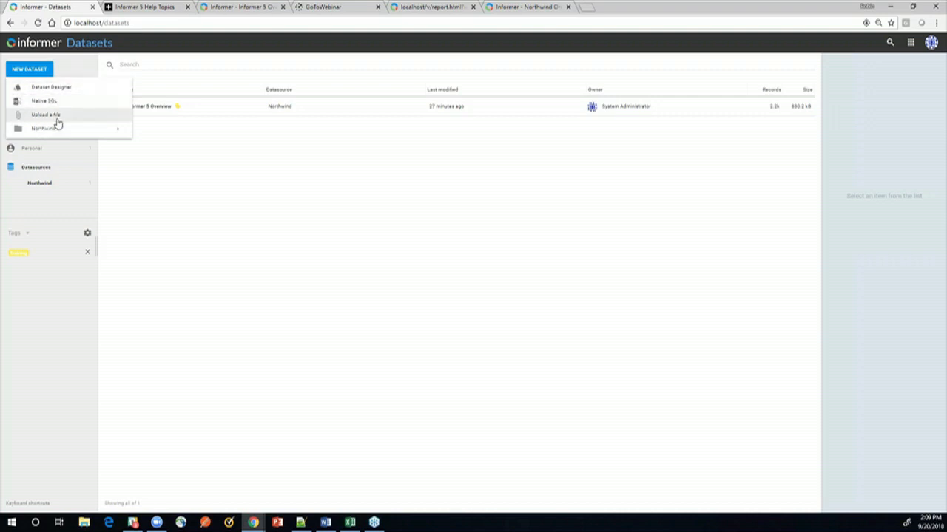
{"action": "mouse_move", "coordinate": [37, 129]}
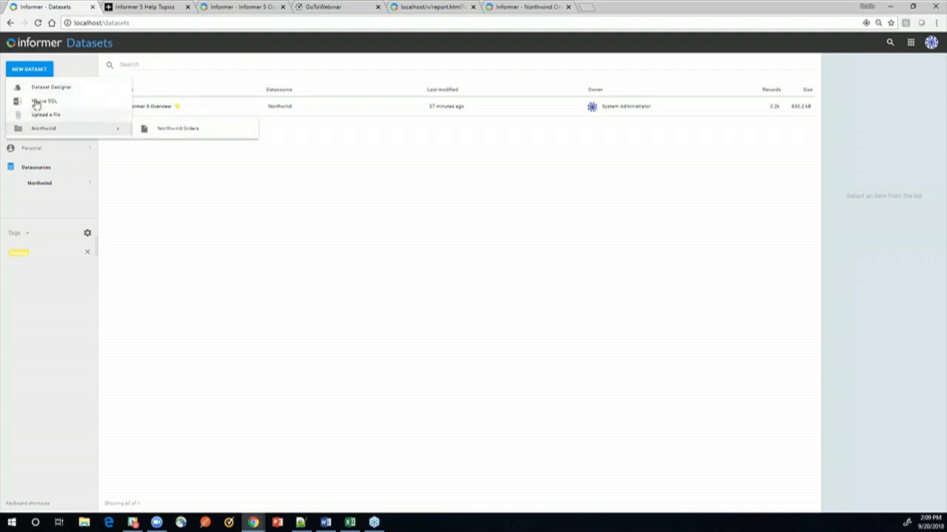
{"action": "left_click", "coordinate": [71, 63]}
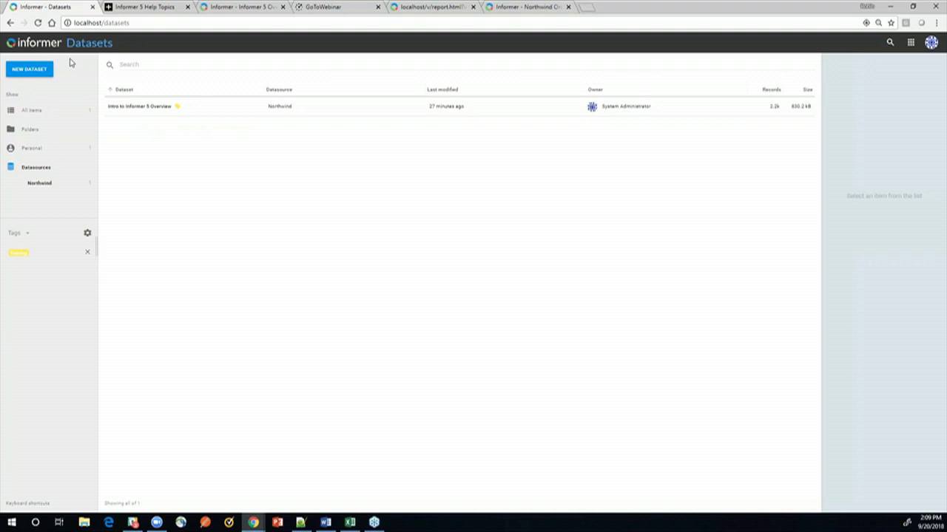
Step: Open the Intro to Informer 5 Overview dataset from the listing and start editing it
{"action": "left_click", "coordinate": [151, 110]}
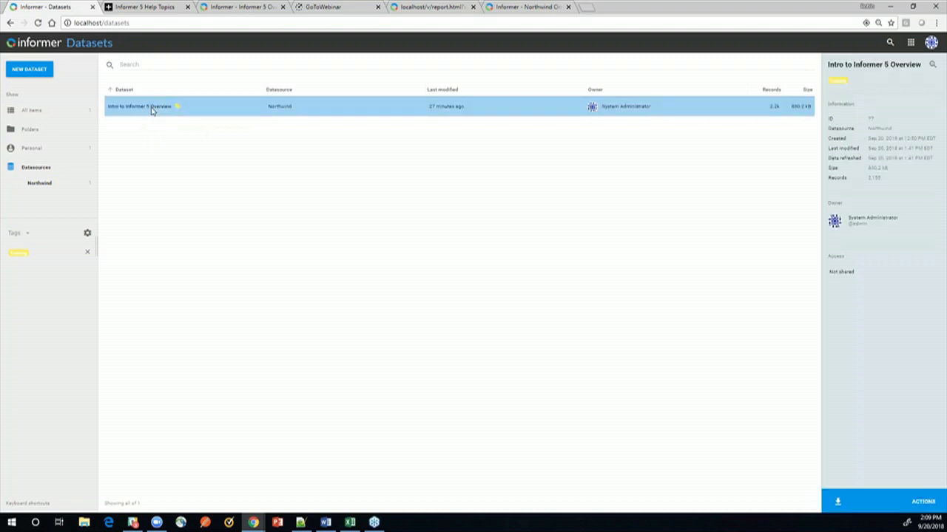
{"action": "double_click", "coordinate": [152, 110]}
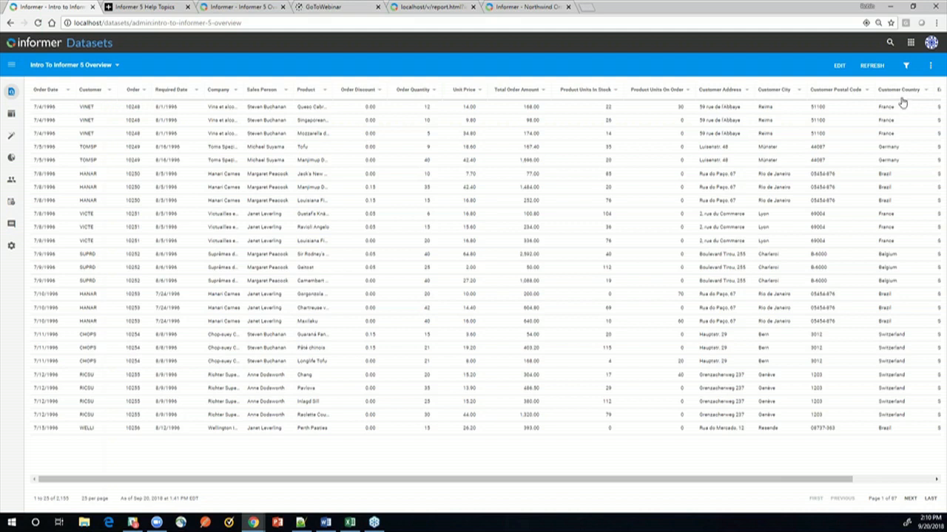
{"action": "left_click", "coordinate": [840, 67]}
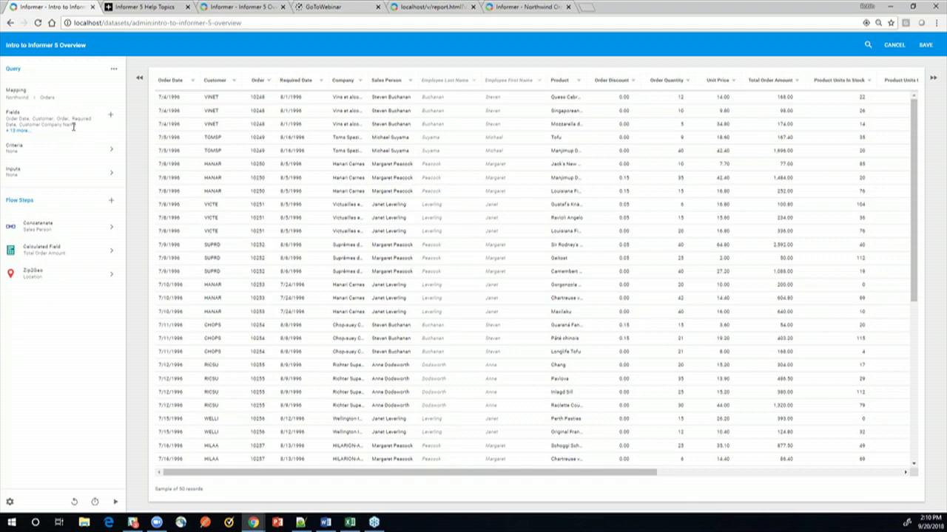
Step: Open the query's field selection, expand the Customer link, and search the Employee fields for "name"
{"action": "left_click", "coordinate": [110, 120]}
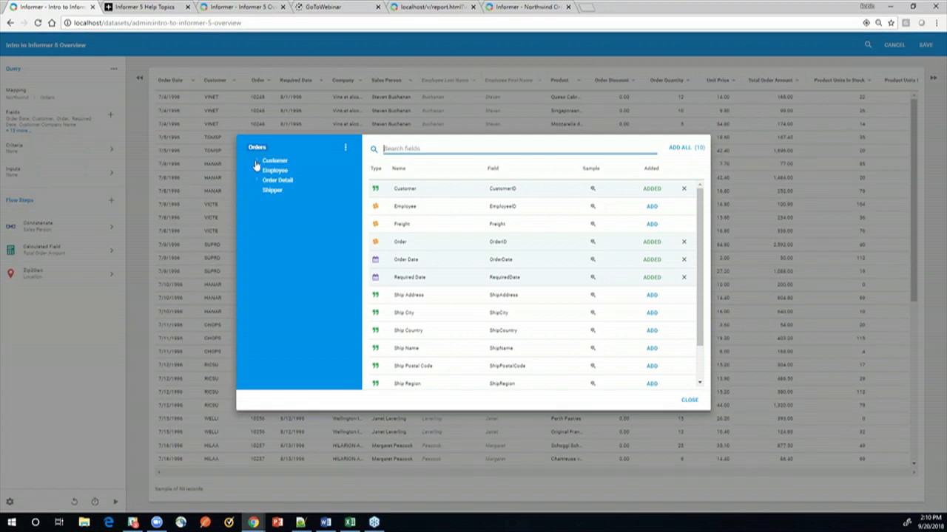
{"action": "left_click", "coordinate": [256, 163]}
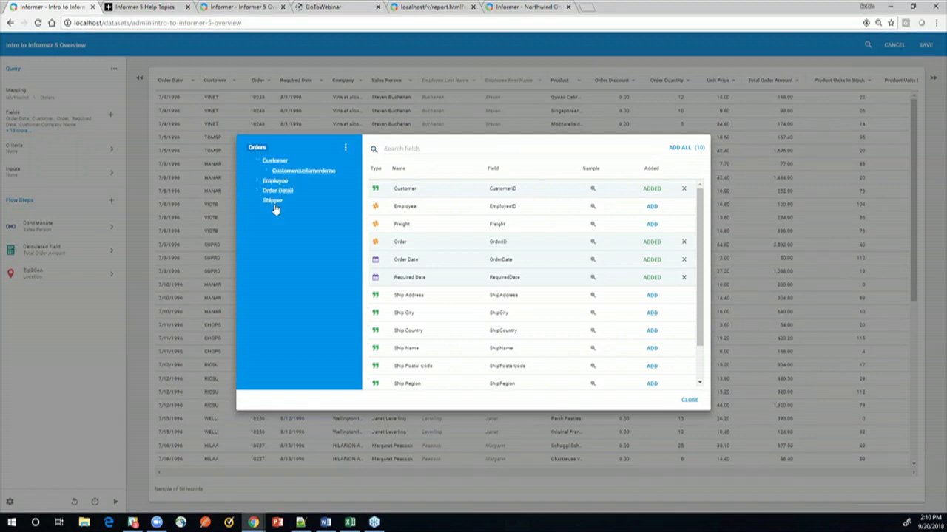
{"action": "left_click", "coordinate": [275, 182]}
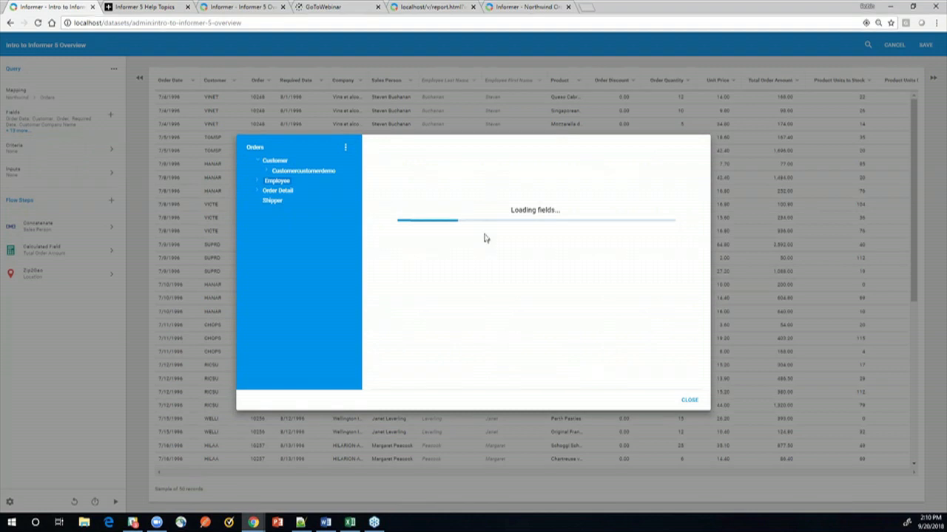
{"action": "left_click", "coordinate": [476, 146]}
{"action": "type", "text": "name"}
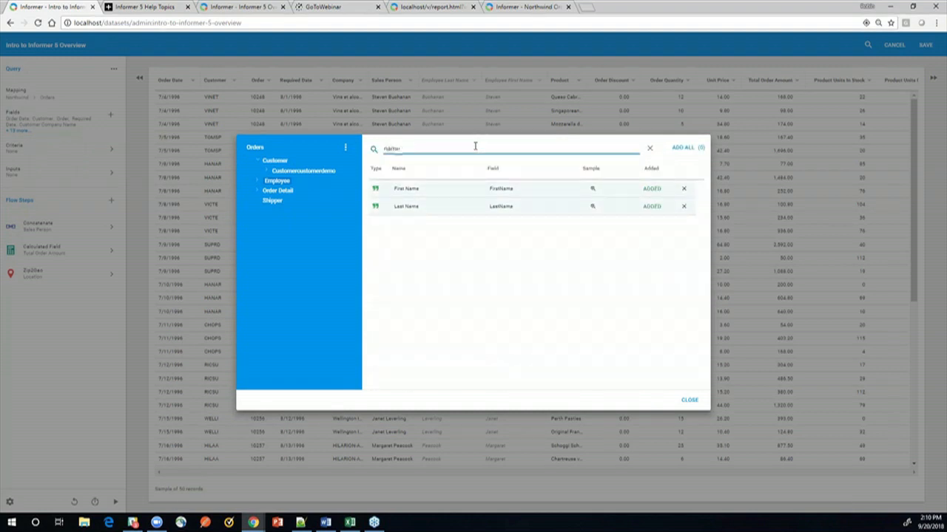
Step: Clear the field search, preview sample values for the Employee field under Orders, and close the field selection
{"action": "left_click", "coordinate": [650, 149]}
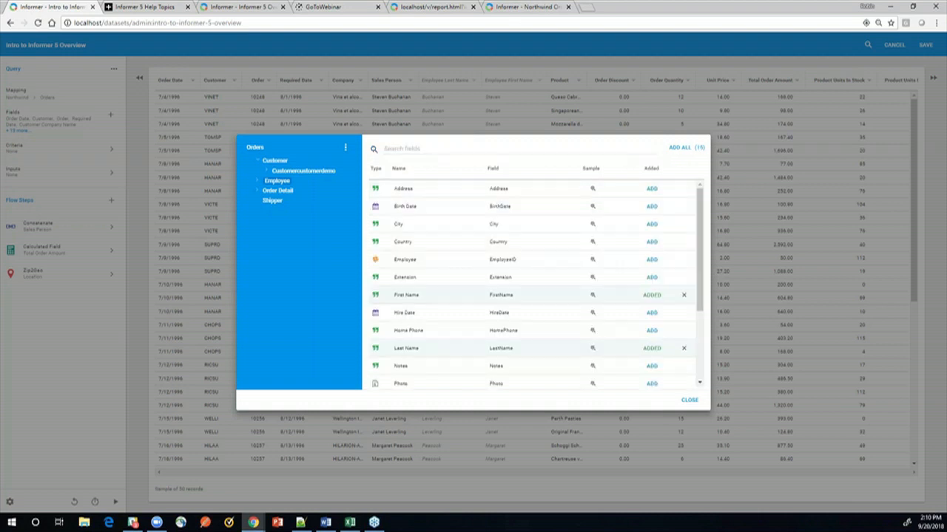
{"action": "left_click", "coordinate": [254, 147]}
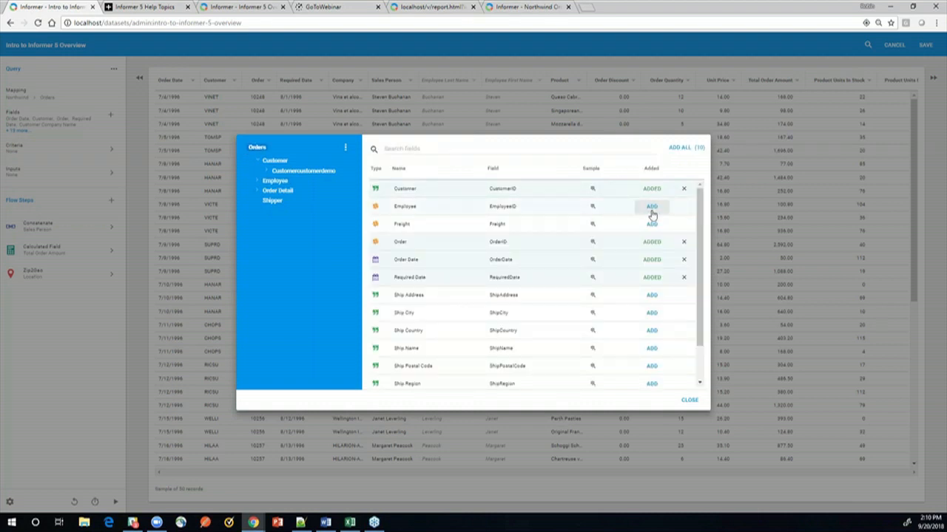
{"action": "left_click", "coordinate": [592, 208]}
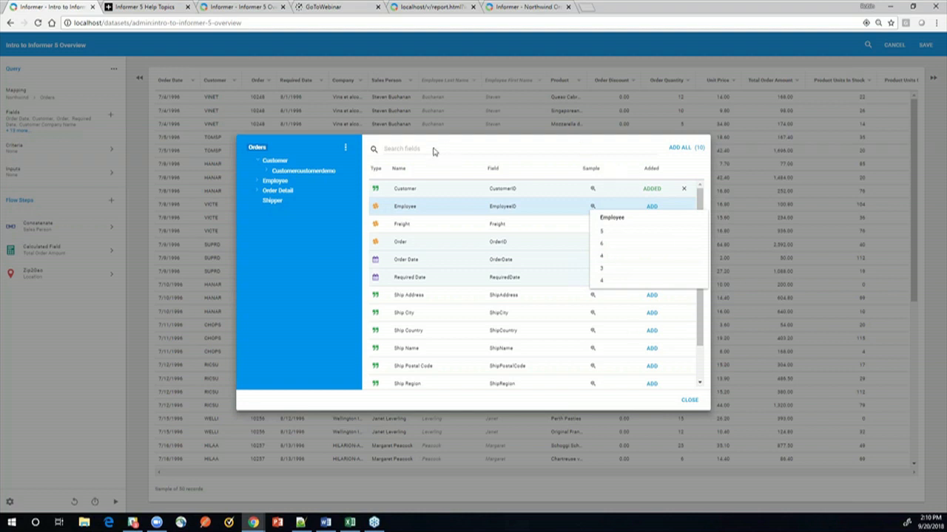
{"action": "left_click", "coordinate": [655, 170]}
{"action": "left_click", "coordinate": [659, 172]}
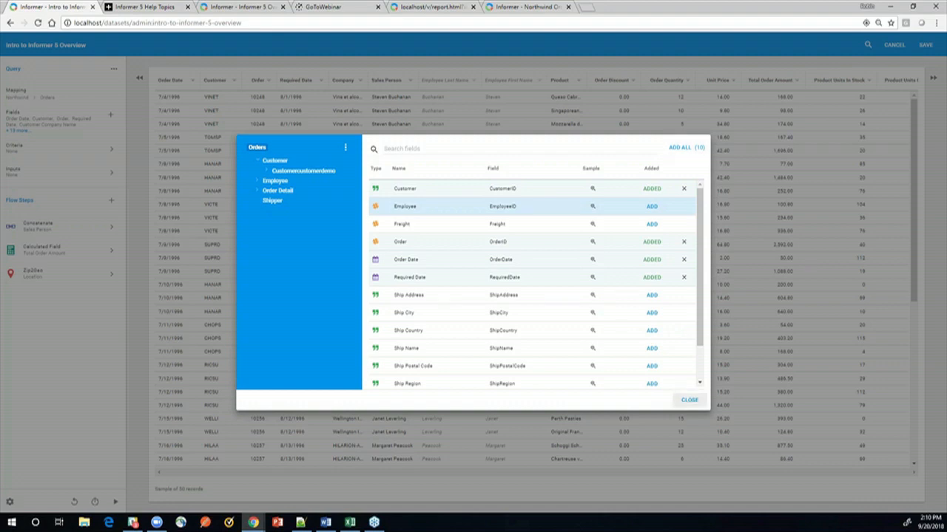
{"action": "left_click", "coordinate": [691, 403]}
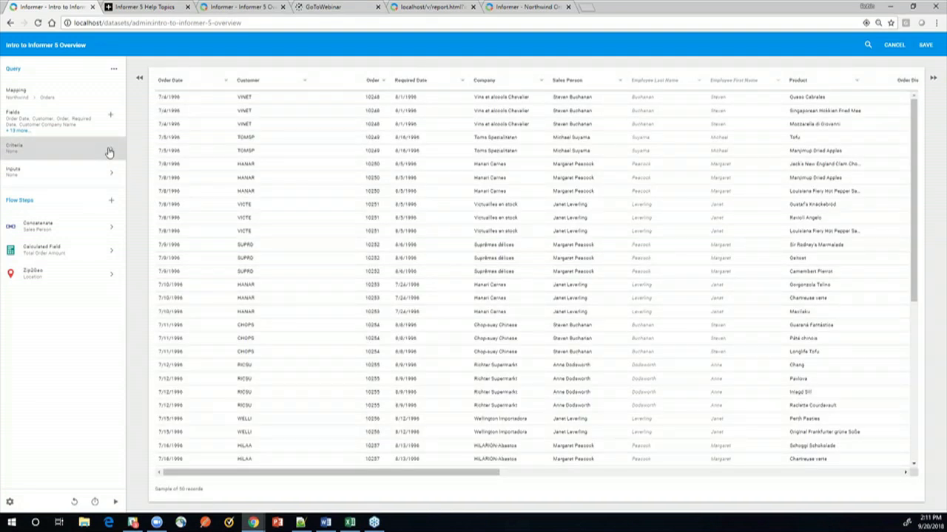
Step: Add a blank criterion to the query, view the fields it can use without choosing one, and remove the criterion
{"action": "left_click", "coordinate": [109, 152]}
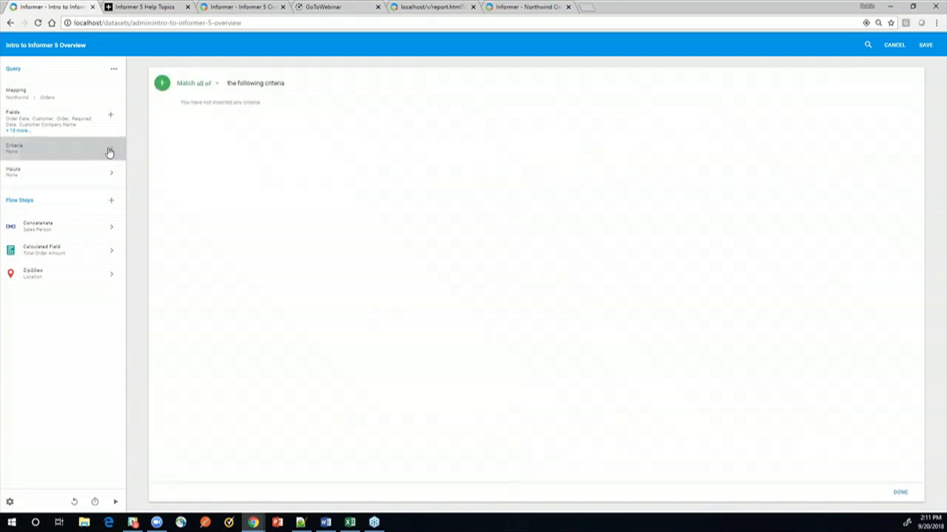
{"action": "left_click", "coordinate": [162, 85]}
{"action": "left_click", "coordinate": [191, 108]}
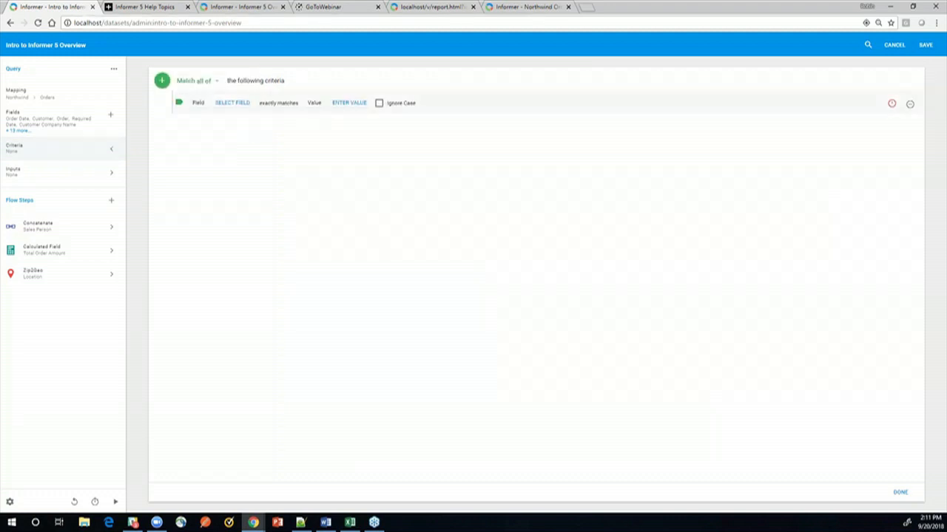
{"action": "left_click", "coordinate": [229, 105]}
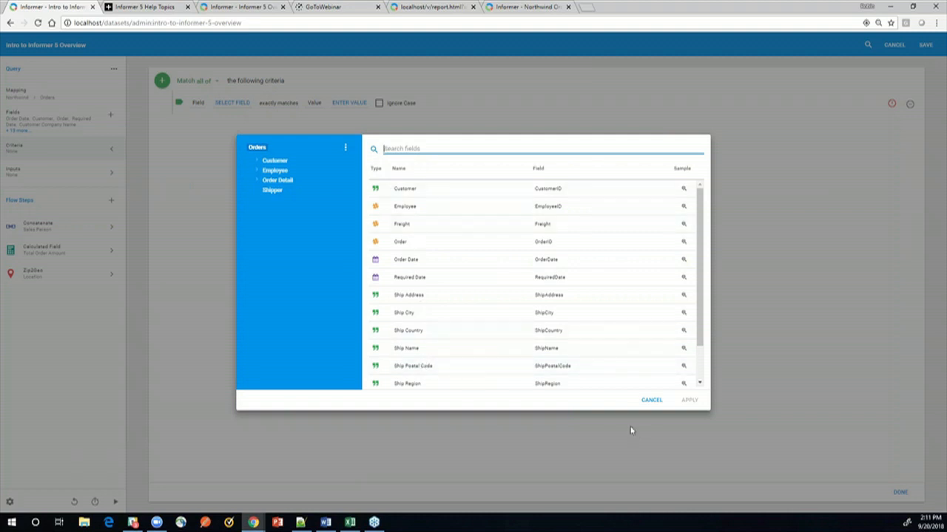
{"action": "left_click", "coordinate": [650, 402]}
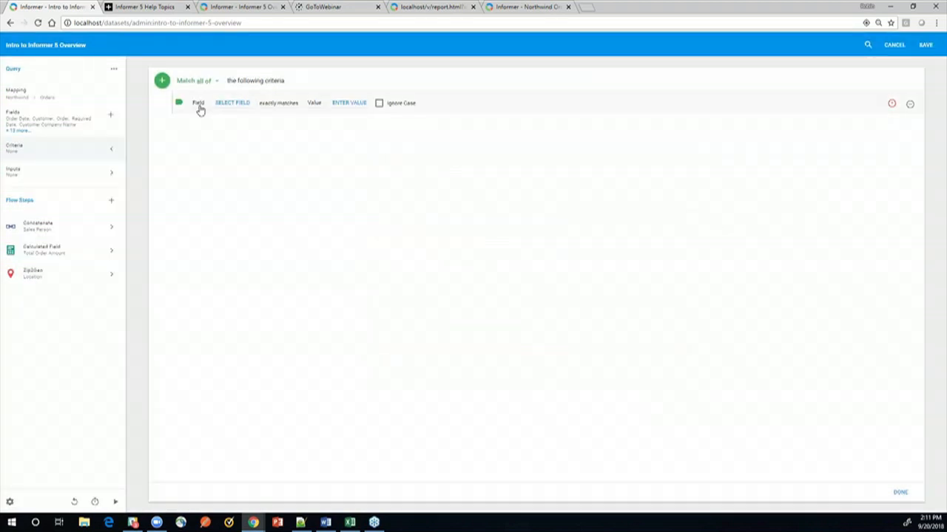
{"action": "left_click", "coordinate": [911, 108]}
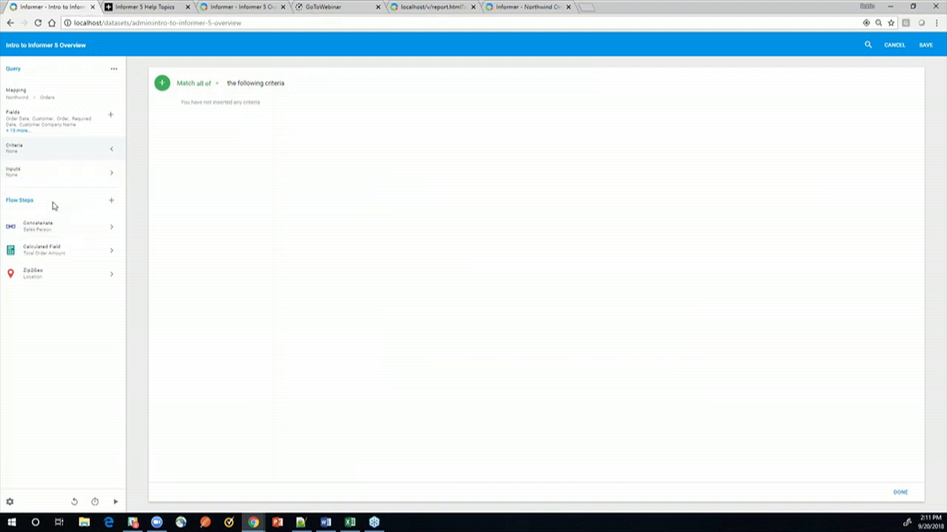
Step: Examine the Add Field flow step options without adding any, and leave the dataset's edit mode
{"action": "left_click", "coordinate": [111, 203]}
{"action": "mouse_move", "coordinate": [147, 200]}
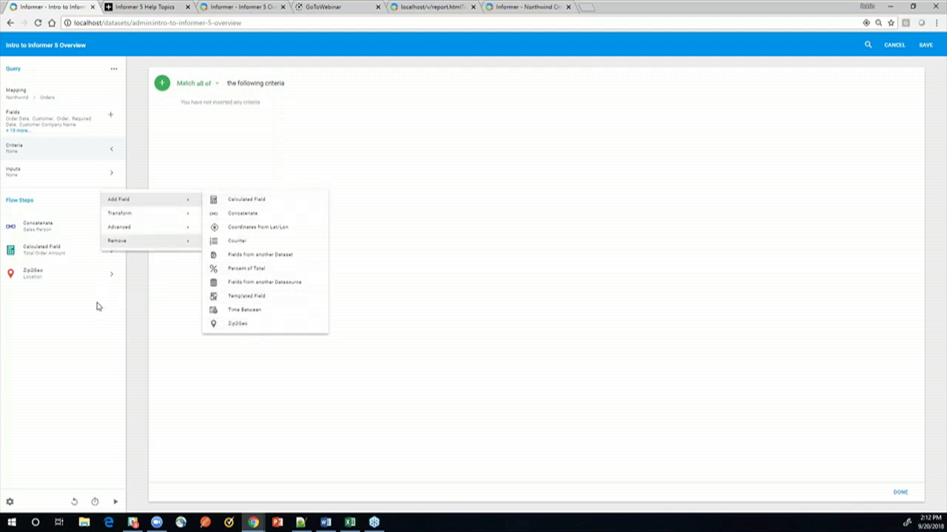
{"action": "left_click", "coordinate": [69, 335]}
{"action": "left_click", "coordinate": [900, 491]}
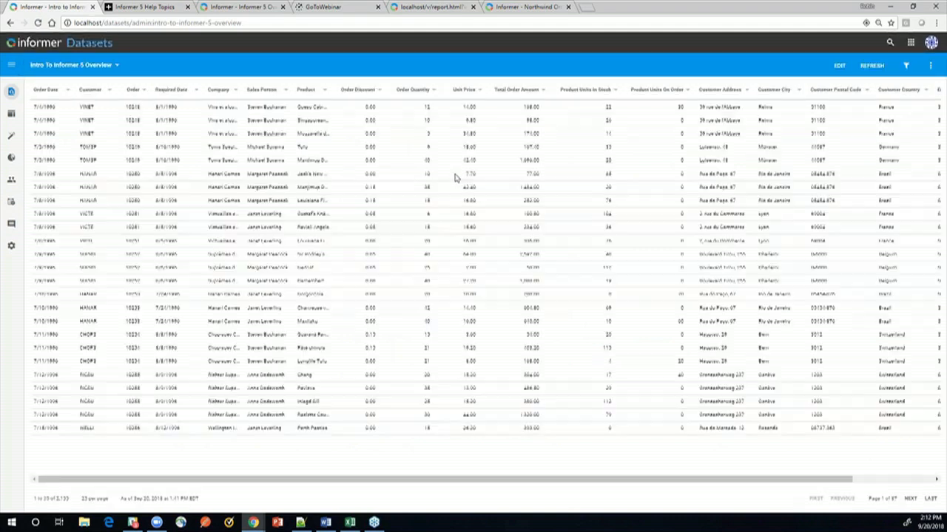
Step: Filter the dataset by distinct Customer values, selecting RATTC and FRANK
{"action": "left_click", "coordinate": [109, 92]}
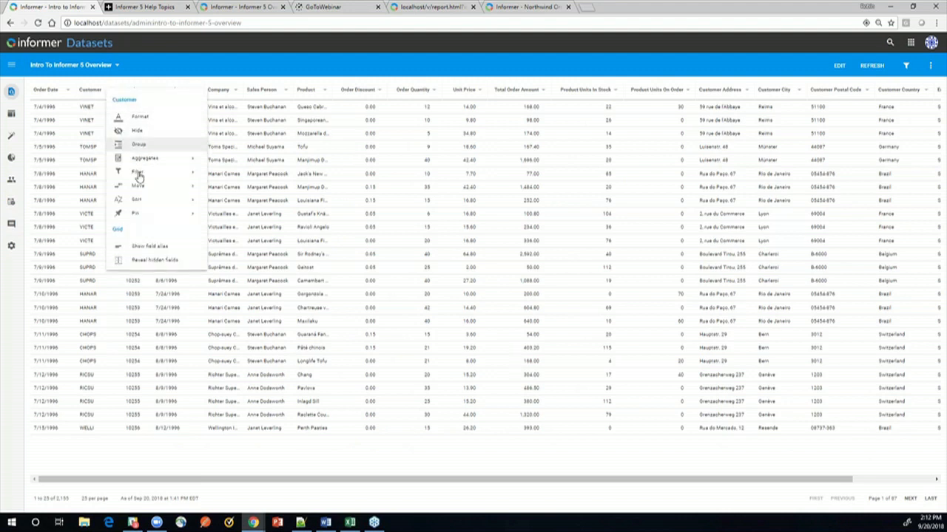
{"action": "mouse_move", "coordinate": [204, 176]}
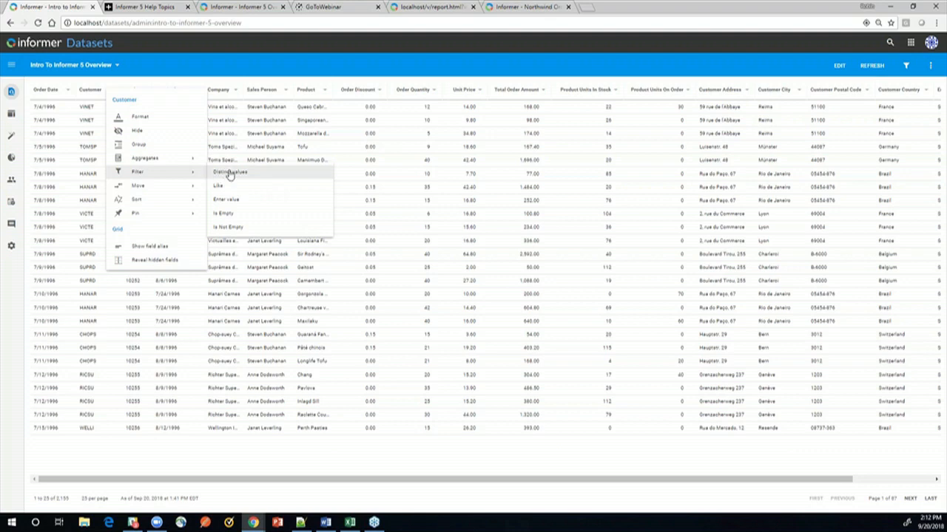
{"action": "left_click", "coordinate": [279, 181]}
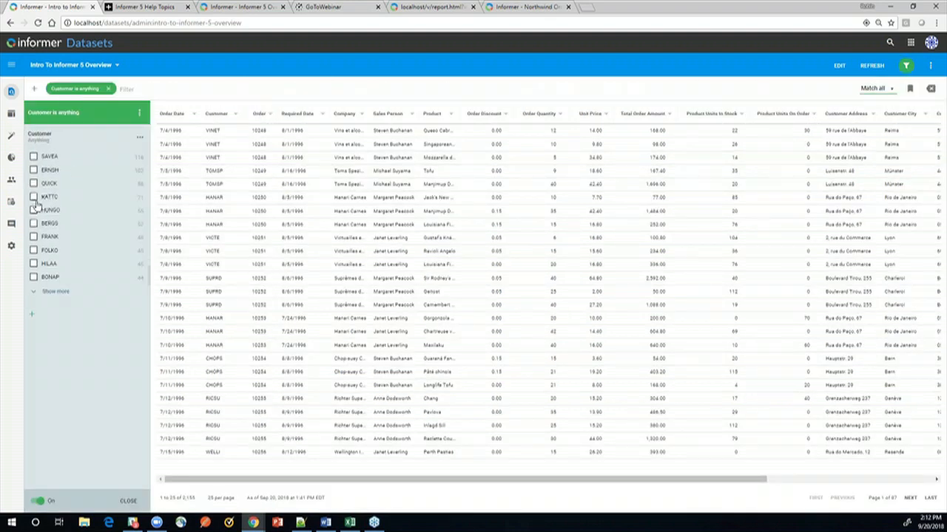
{"action": "left_click", "coordinate": [34, 238]}
{"action": "left_click", "coordinate": [51, 239]}
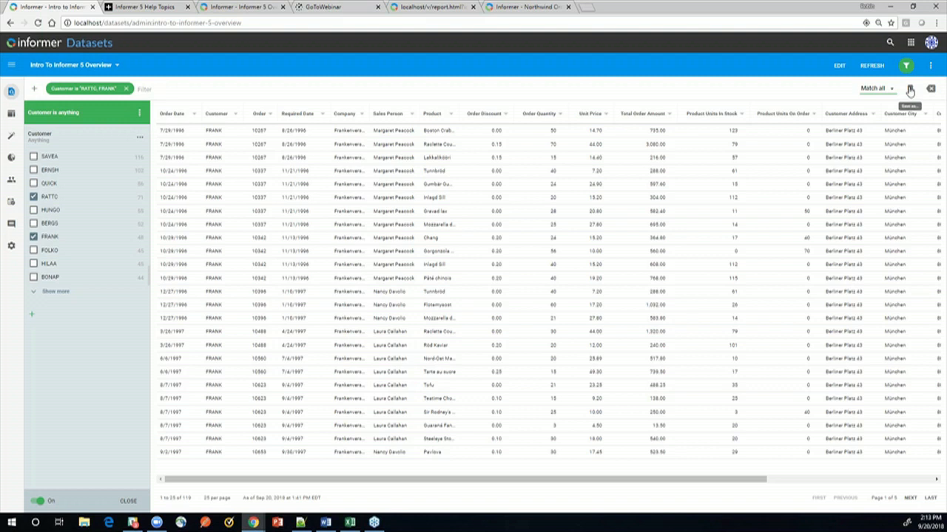
Step: Add a second filter by finding the Product field with "pr" and selecting the value Alice Mutton
{"action": "left_click", "coordinate": [151, 88]}
{"action": "type", "text": "pr"}
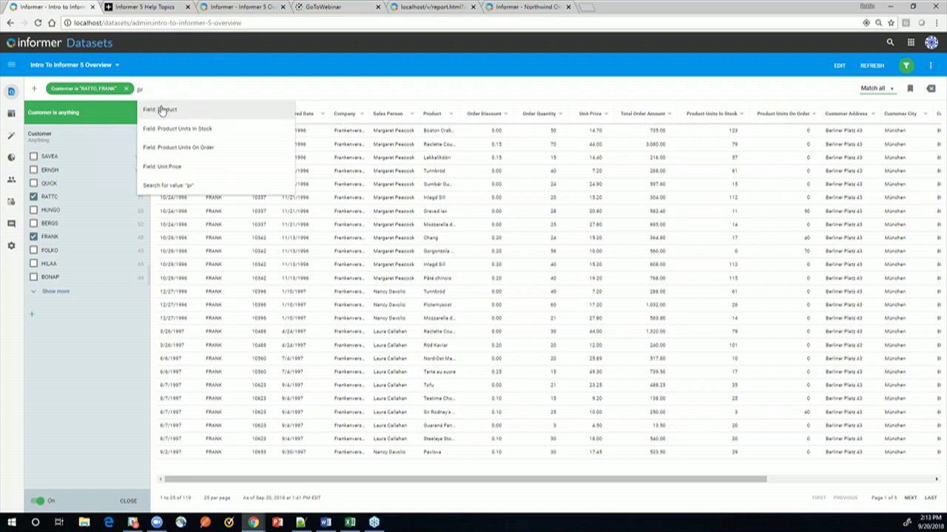
{"action": "left_click", "coordinate": [225, 112]}
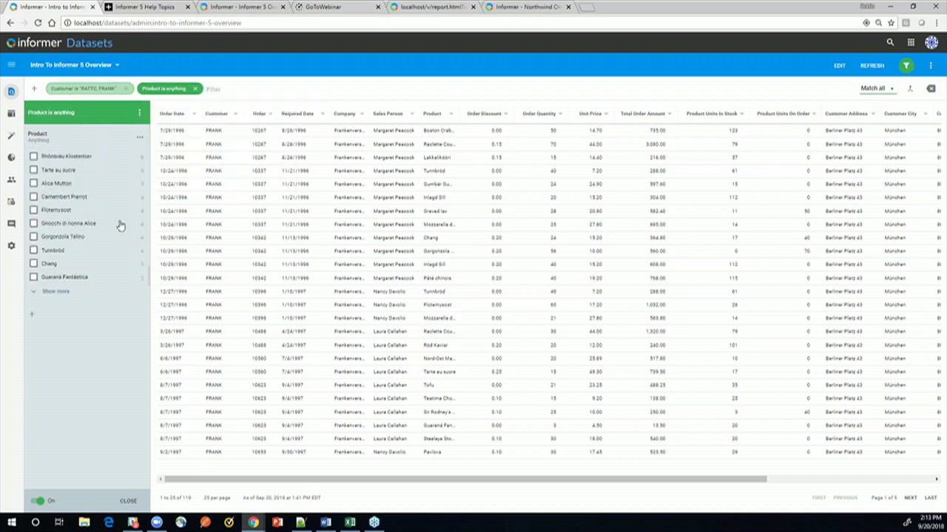
{"action": "left_click", "coordinate": [34, 184]}
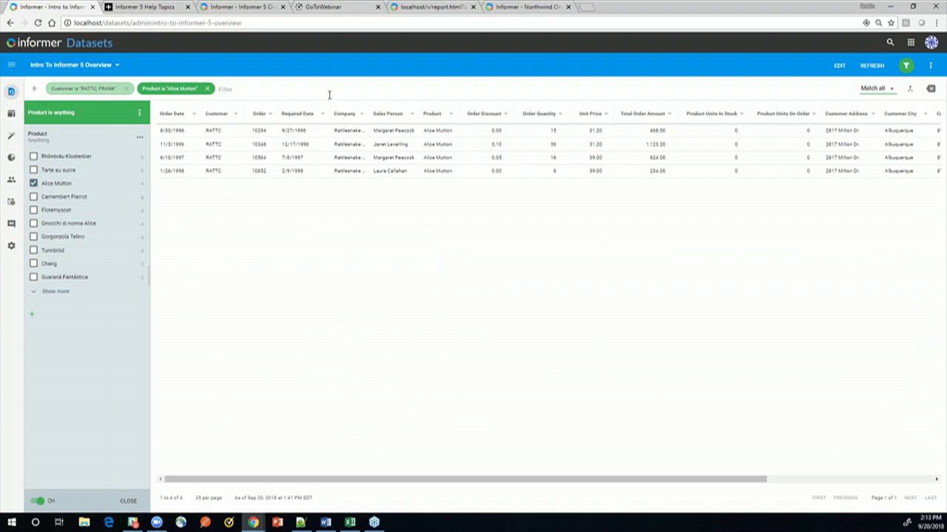
Step: View the options for merging and saving the filters without saving, and remove both the Product and Customer filters
{"action": "left_click", "coordinate": [911, 92]}
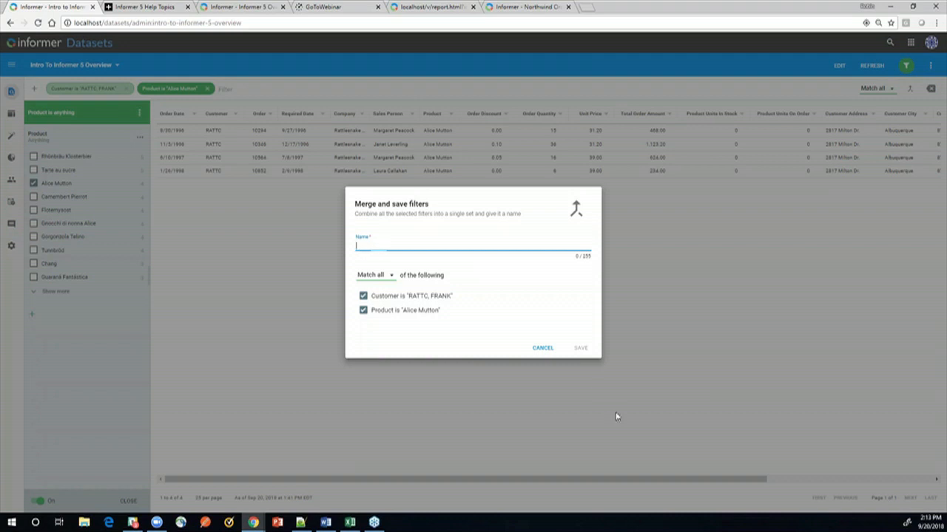
{"action": "left_click", "coordinate": [545, 348]}
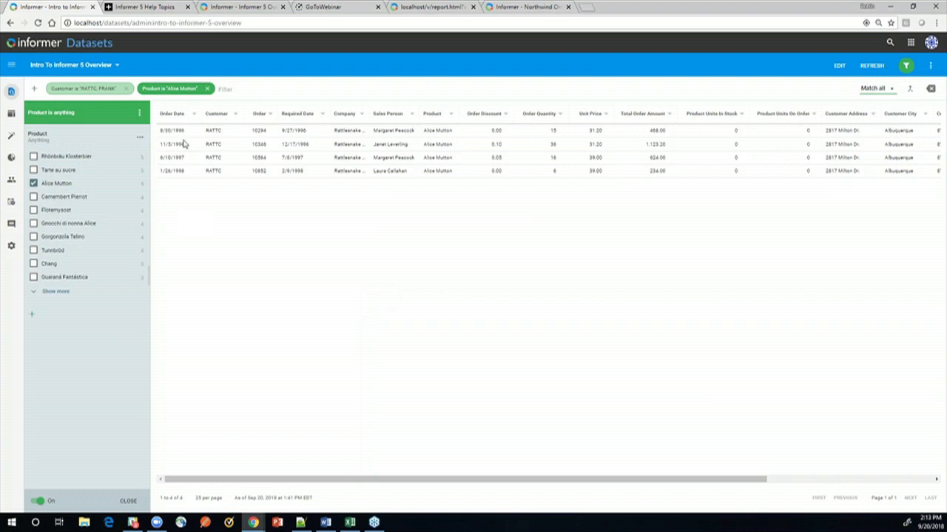
{"action": "left_click", "coordinate": [128, 90]}
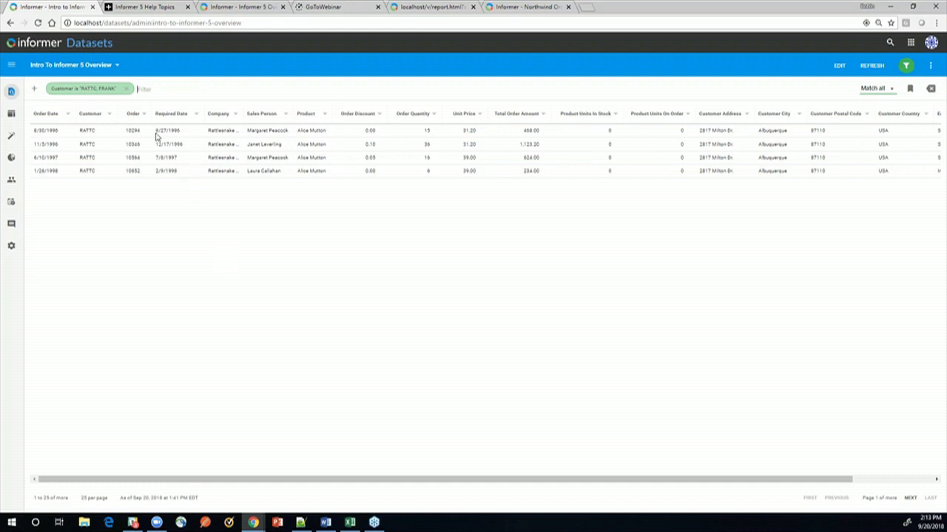
{"action": "left_click", "coordinate": [127, 89]}
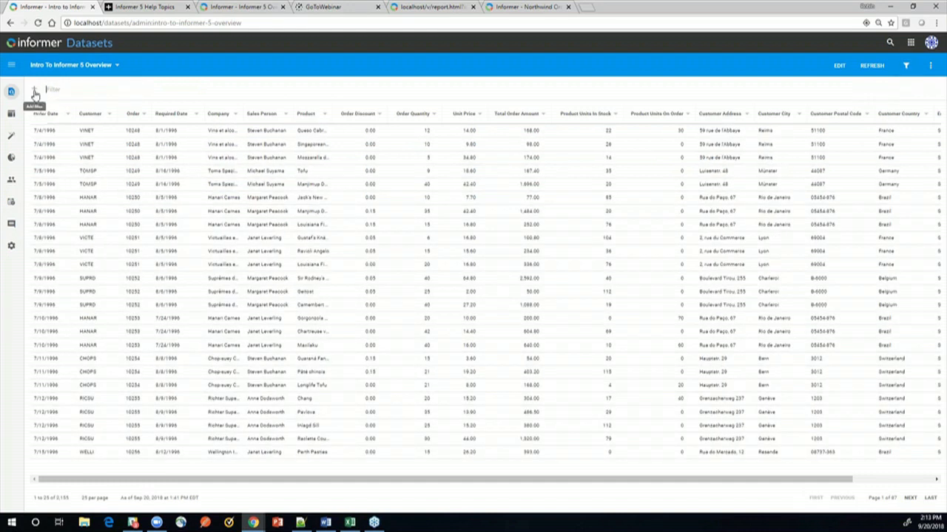
Step: Apply the saved 1998 Sales filter to the dataset and view the filter match options without changing them
{"action": "left_click", "coordinate": [35, 90]}
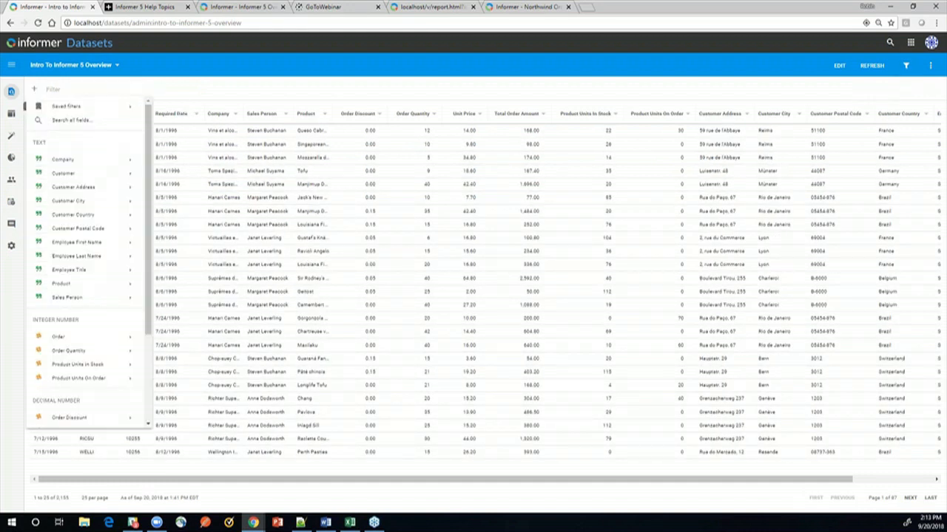
{"action": "mouse_move", "coordinate": [129, 106]}
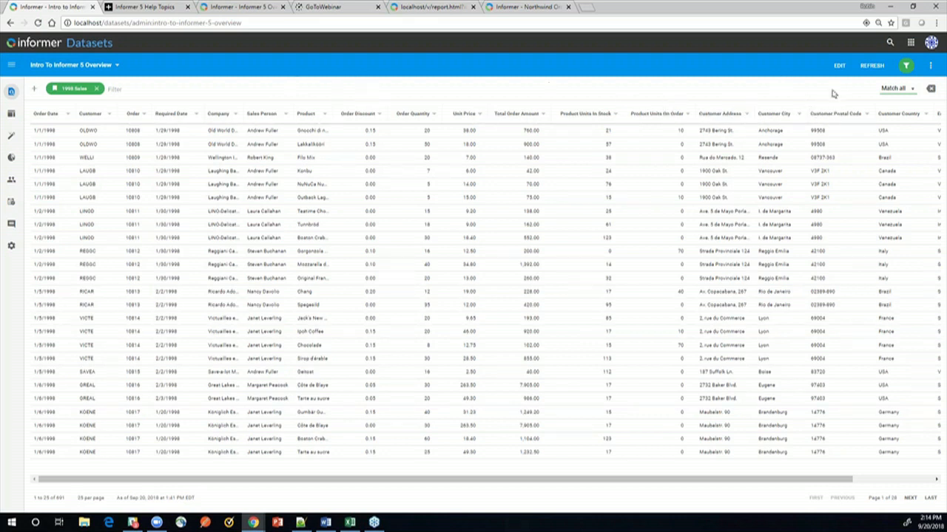
{"action": "left_click", "coordinate": [911, 88]}
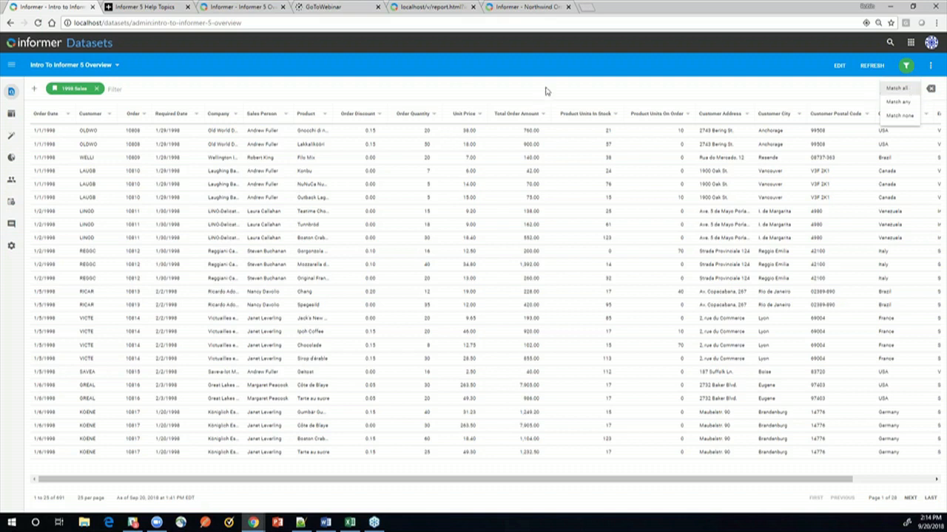
{"action": "key", "text": "Escape"}
Step: Examine the Order Date options in the 1998 Sales filter, close its details, and remove the filter
{"action": "left_click", "coordinate": [78, 90]}
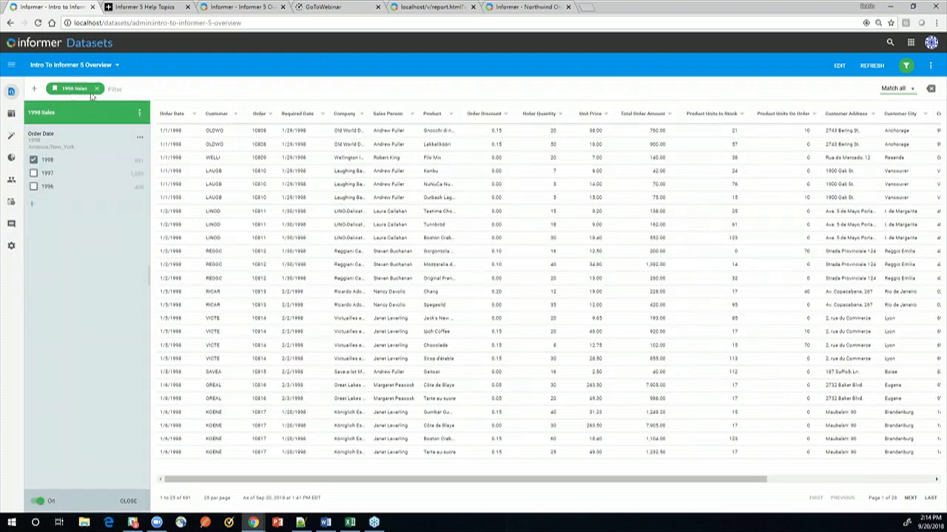
{"action": "left_click", "coordinate": [139, 140]}
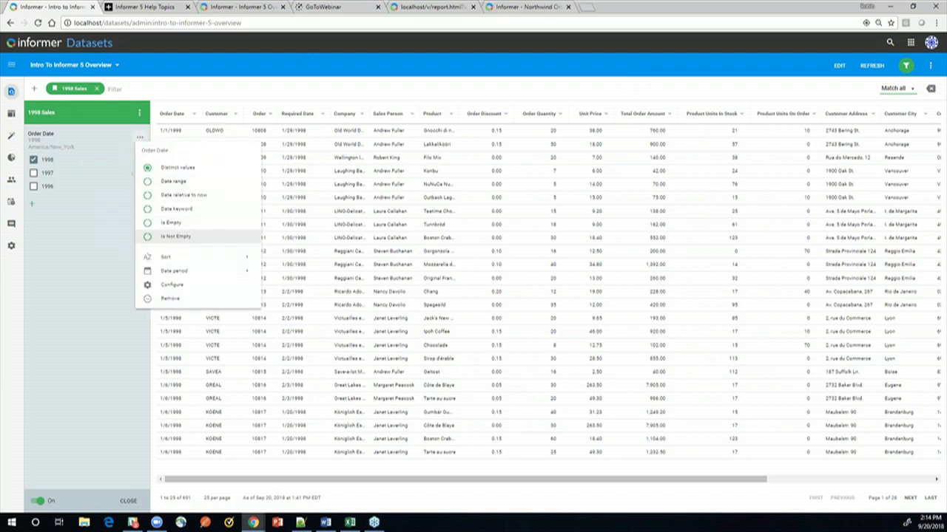
{"action": "mouse_move", "coordinate": [175, 276]}
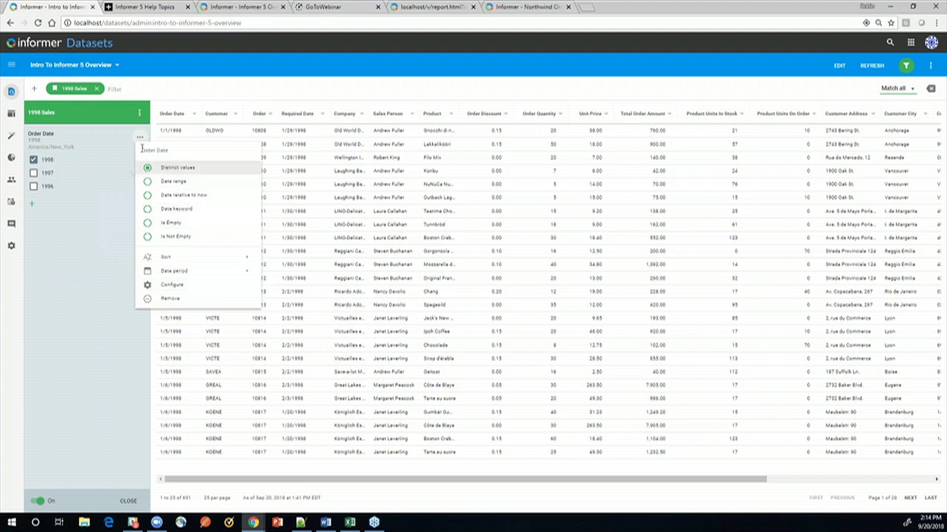
{"action": "left_click", "coordinate": [108, 235]}
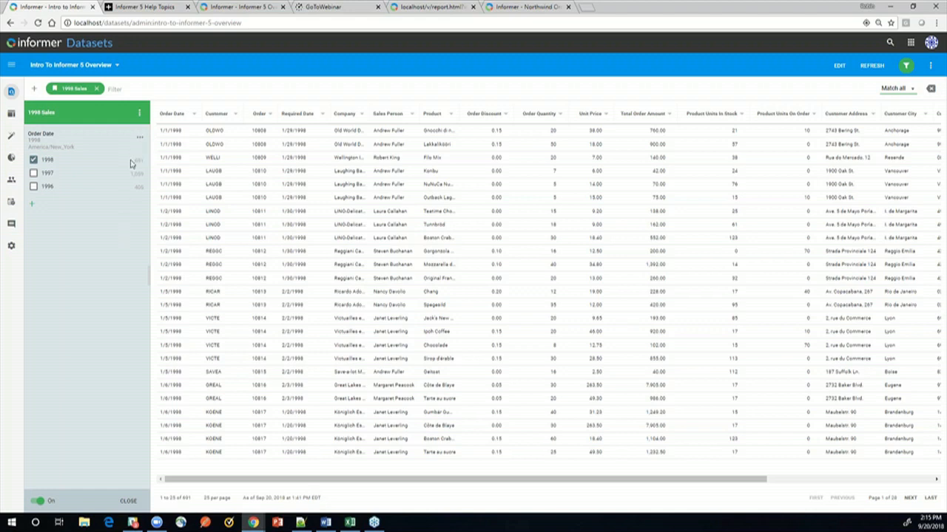
{"action": "left_click", "coordinate": [128, 501]}
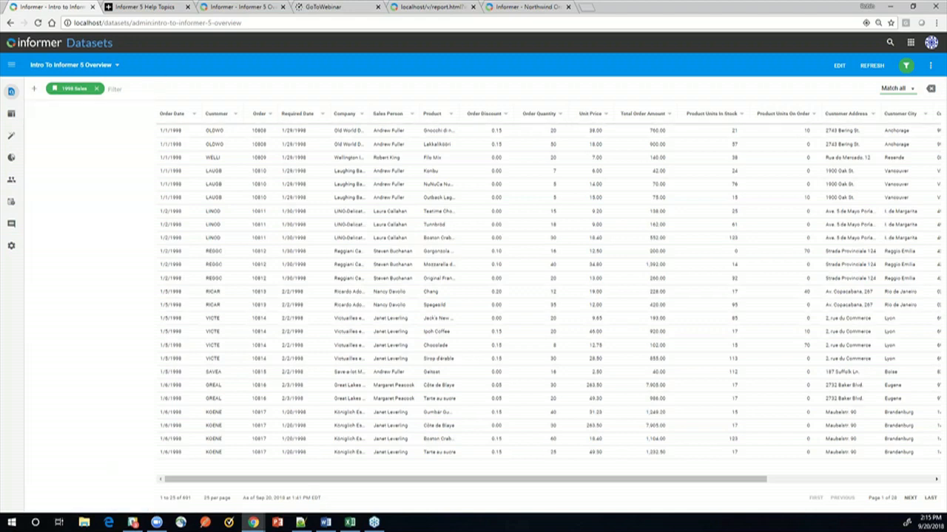
{"action": "left_click", "coordinate": [97, 88]}
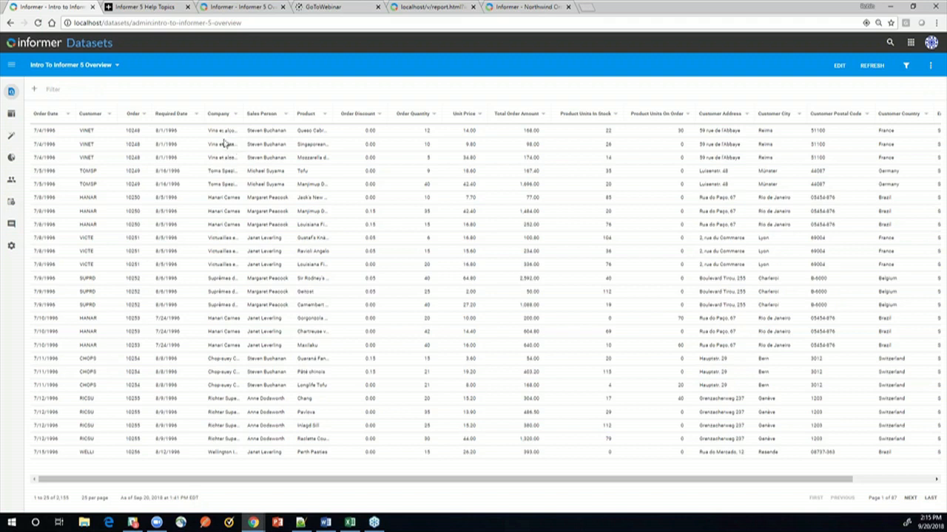
Step: Move the Order Date column between Order and Required Date, and view the Required Date column's options without choosing one
{"action": "left_click_drag", "start_coordinate": [96, 116], "coordinate": [96, 110]}
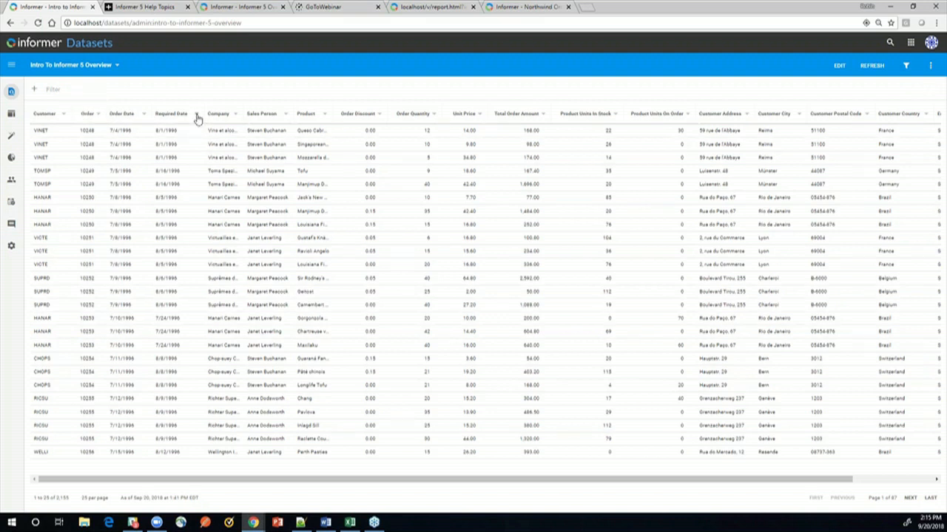
{"action": "left_click", "coordinate": [196, 115]}
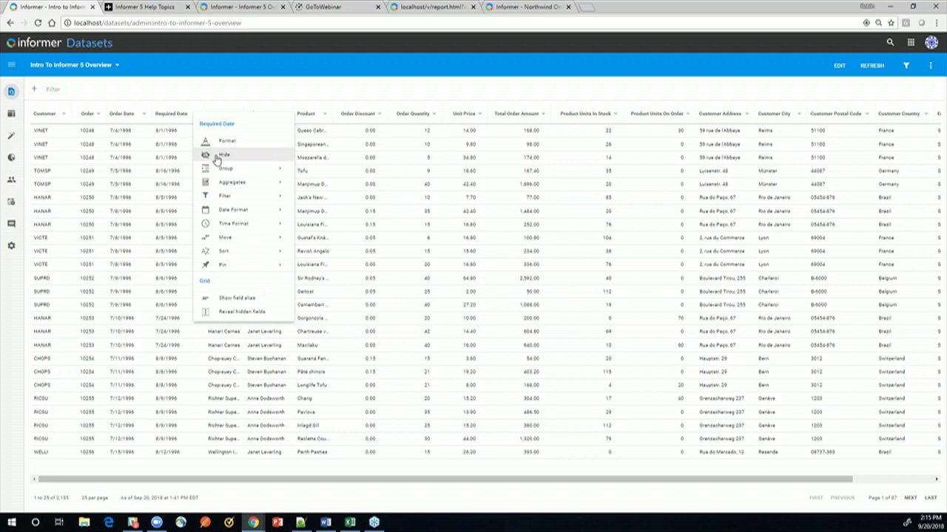
{"action": "left_click", "coordinate": [194, 90]}
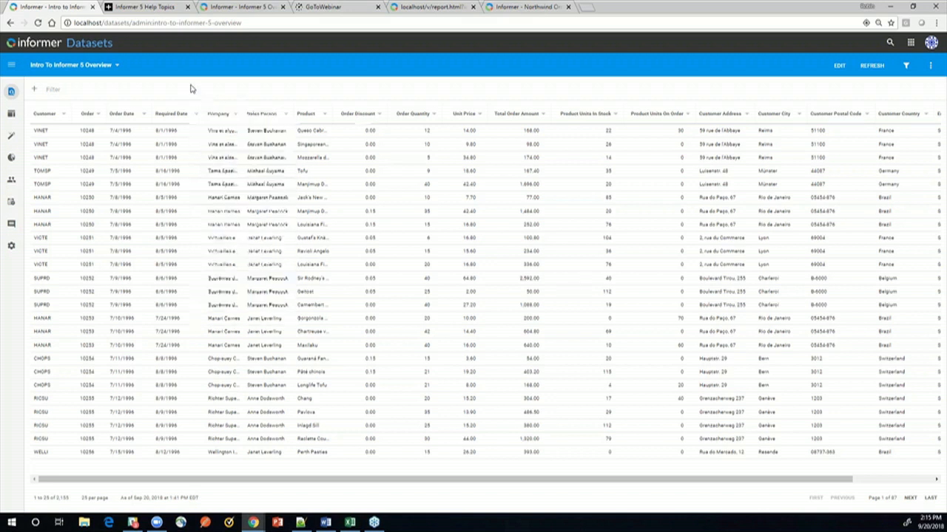
Step: Group the dataset by Customer and add Total and Average aggregates of Total Order Amount
{"action": "left_click", "coordinate": [63, 116]}
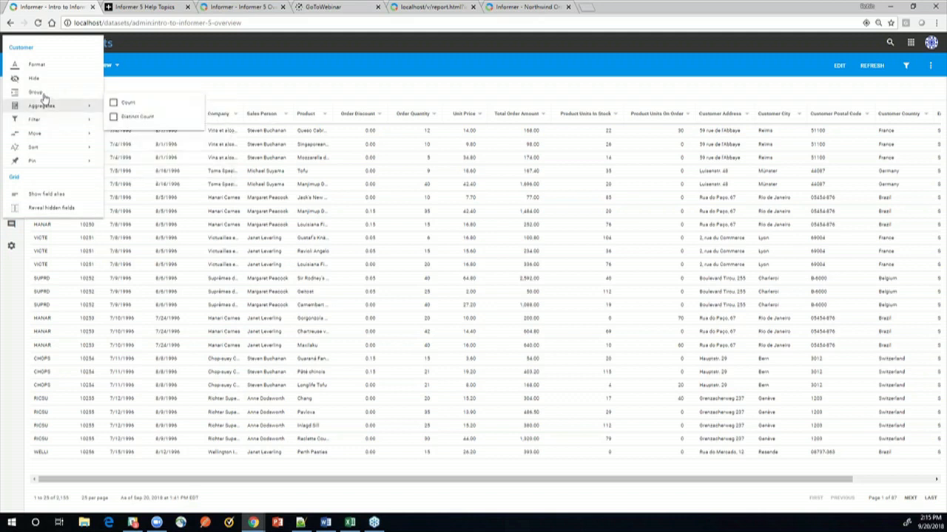
{"action": "left_click", "coordinate": [39, 93]}
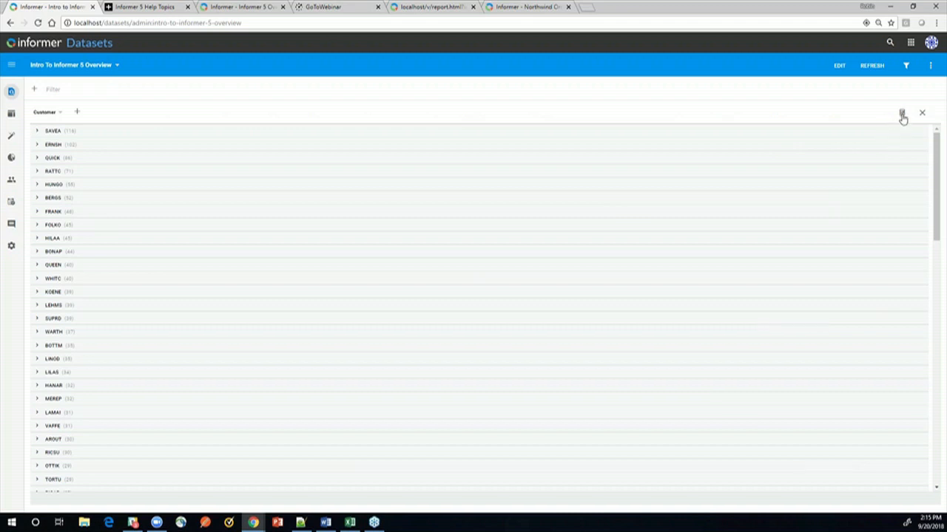
{"action": "left_click", "coordinate": [902, 115]}
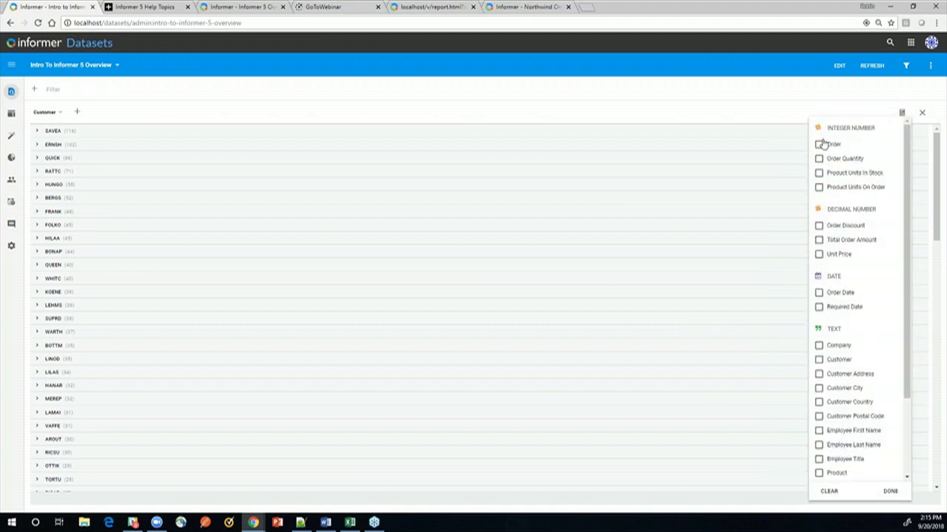
{"action": "left_click", "coordinate": [820, 241]}
{"action": "left_click", "coordinate": [832, 255]}
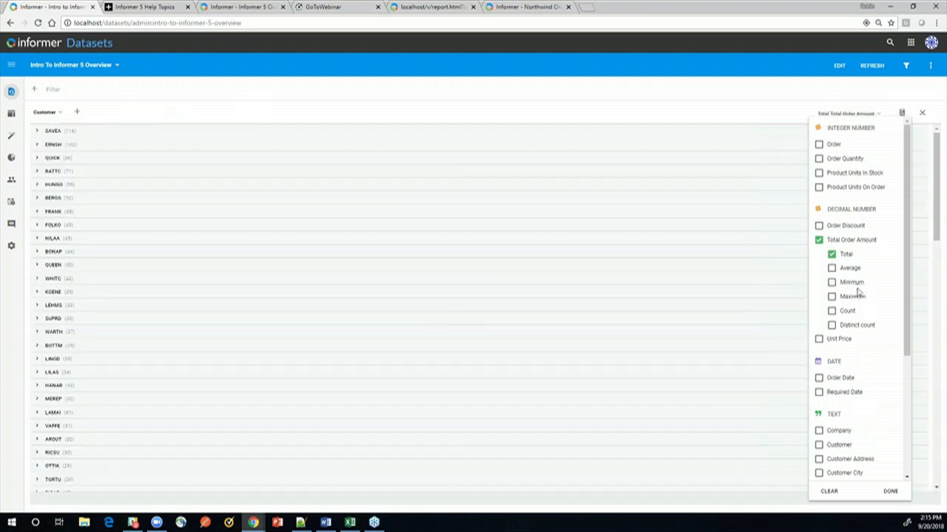
{"action": "left_click", "coordinate": [832, 270]}
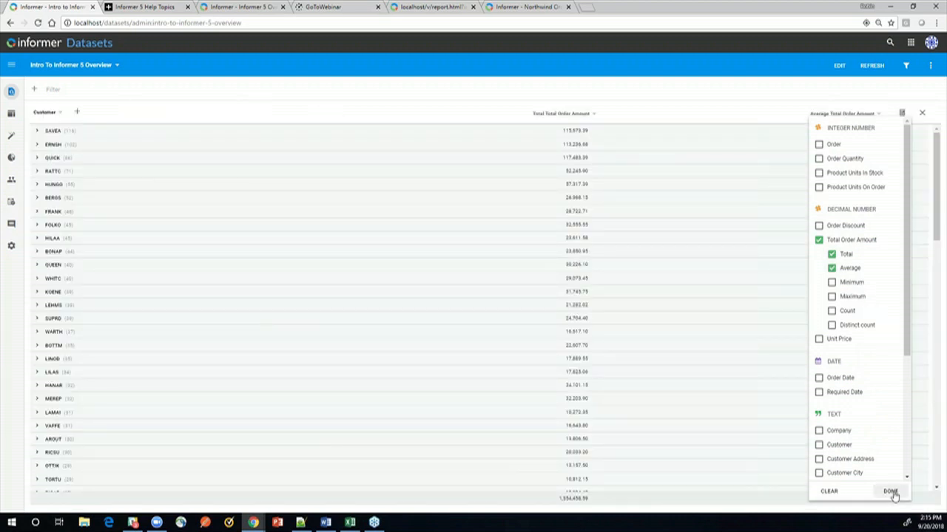
{"action": "left_click", "coordinate": [890, 491]}
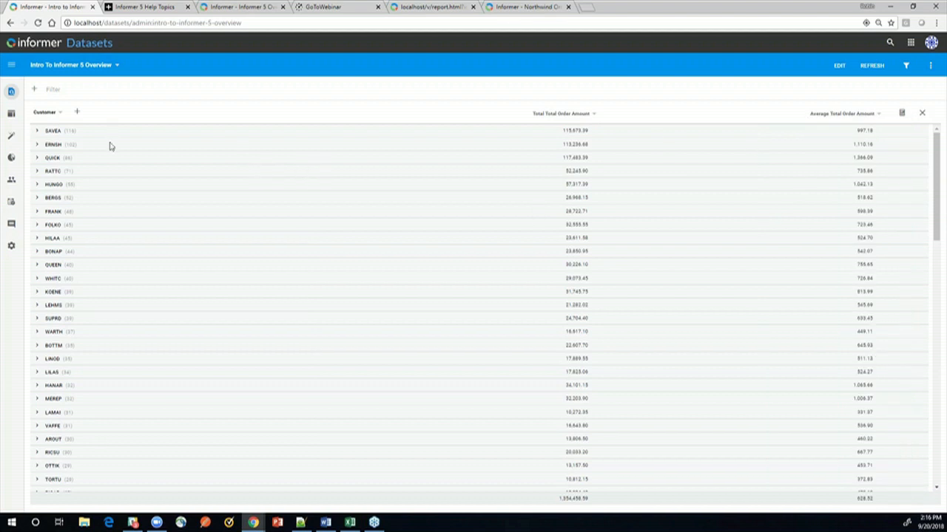
Step: Expand the SAVEA group to view its order rows, and remove the Customer grouping from the grid
{"action": "left_click", "coordinate": [37, 131]}
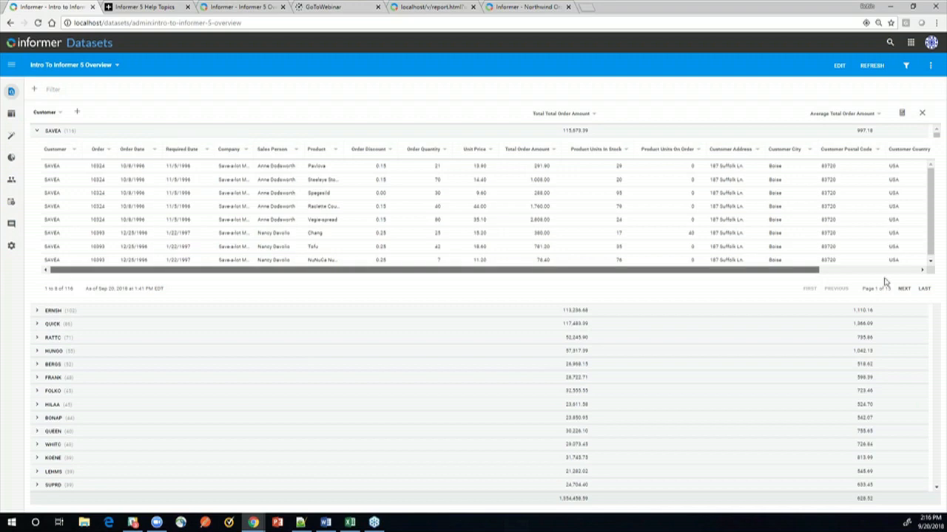
{"action": "left_click", "coordinate": [922, 113]}
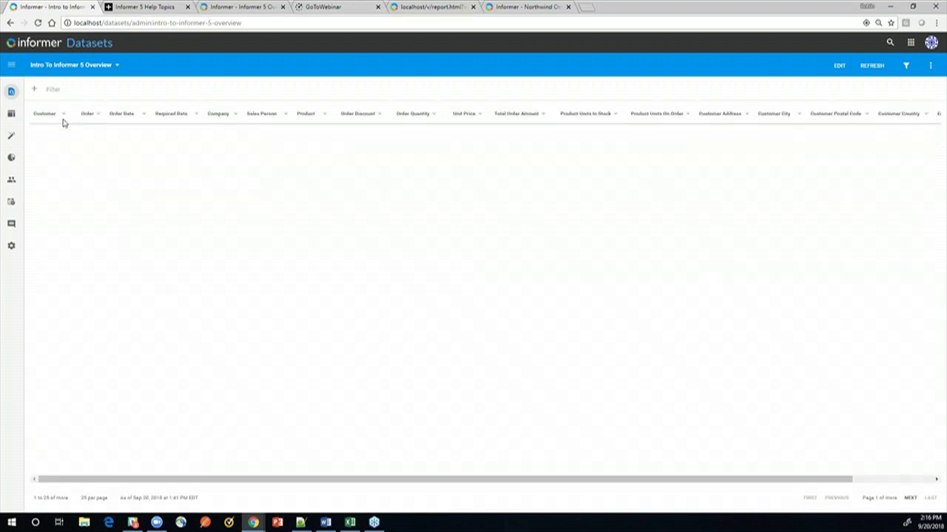
Step: View the Customer column's options and the dataset's export formats without choosing any
{"action": "left_click", "coordinate": [64, 114]}
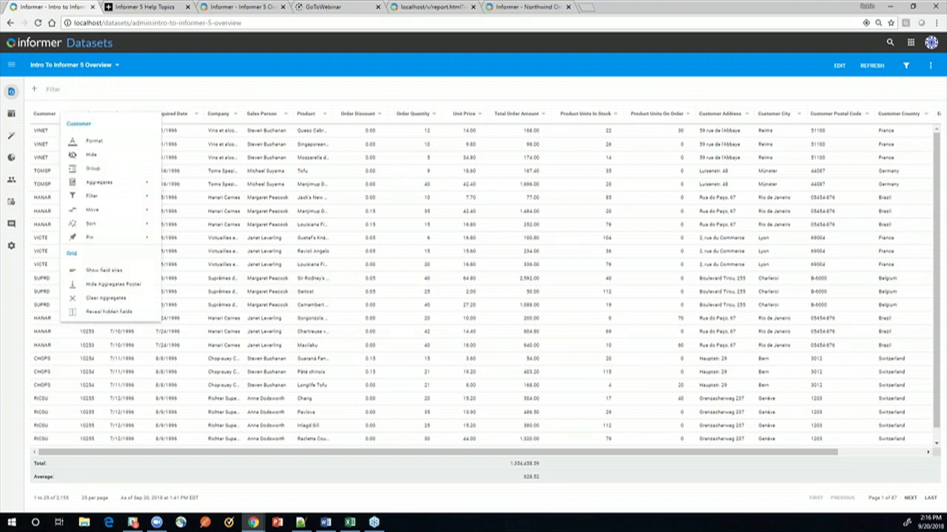
{"action": "left_click", "coordinate": [127, 89]}
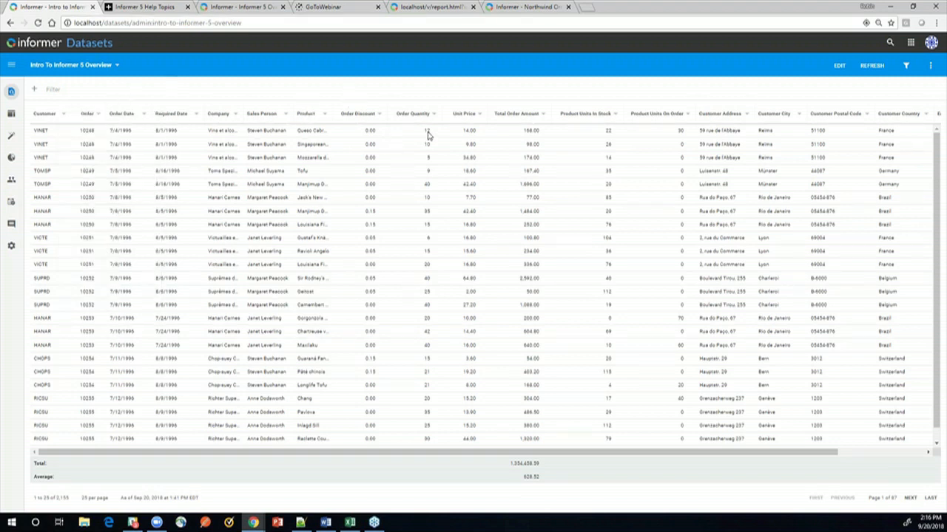
{"action": "left_click", "coordinate": [930, 68]}
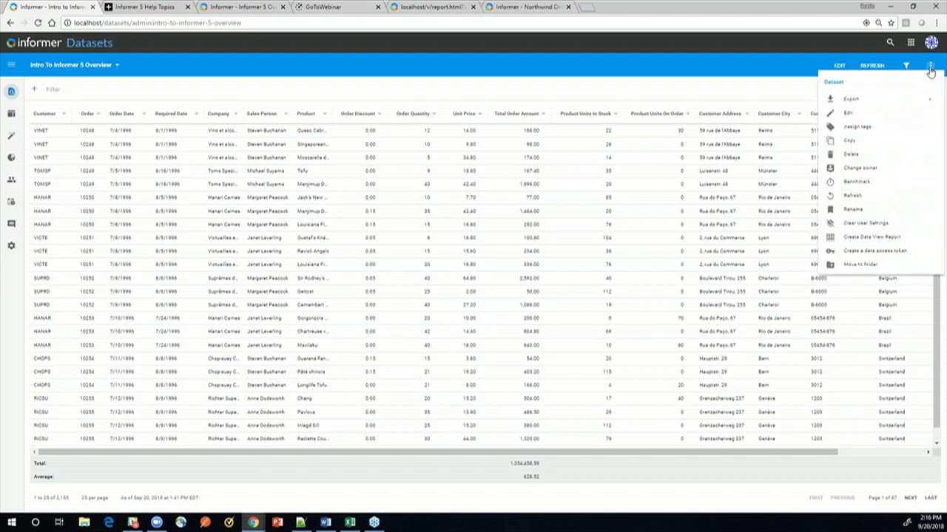
{"action": "mouse_move", "coordinate": [850, 101]}
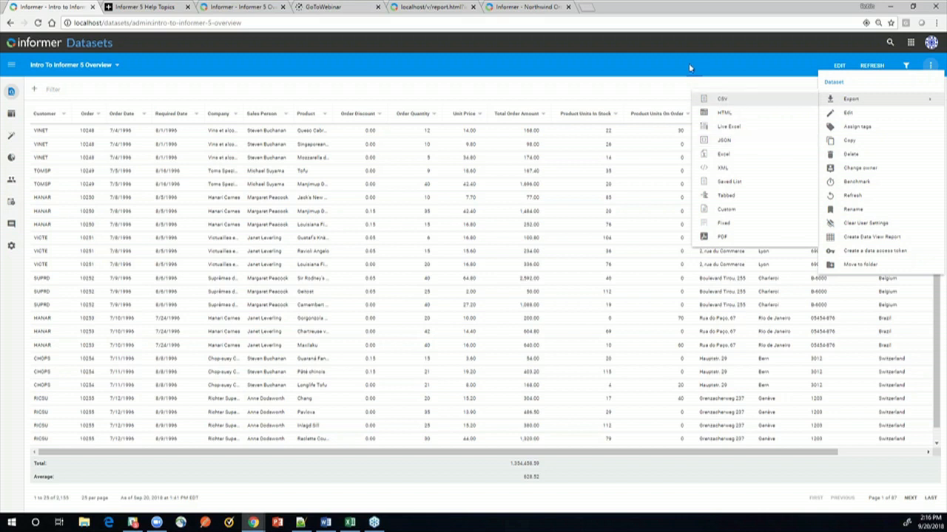
{"action": "left_click", "coordinate": [646, 72]}
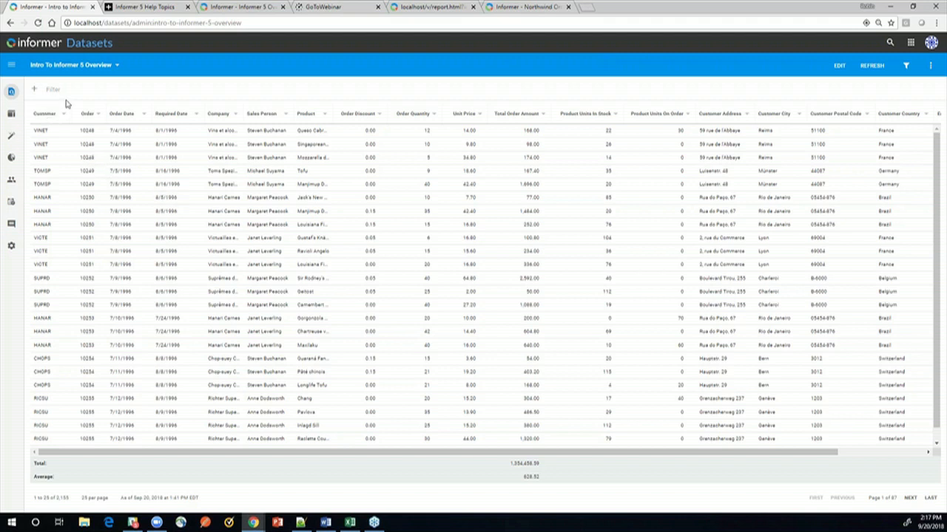
Step: Open the dataset's pivot view and set Company as the rows and Product as the columns
{"action": "left_click", "coordinate": [11, 118]}
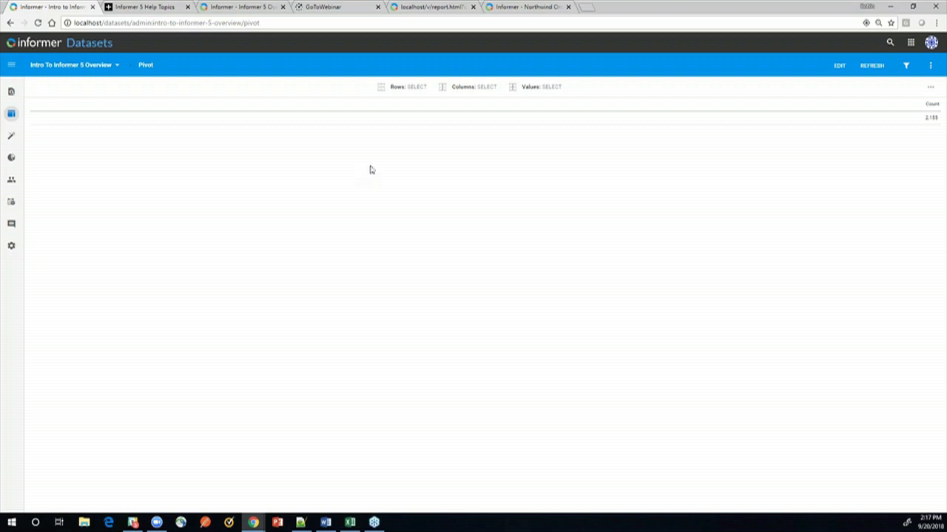
{"action": "left_click", "coordinate": [418, 90]}
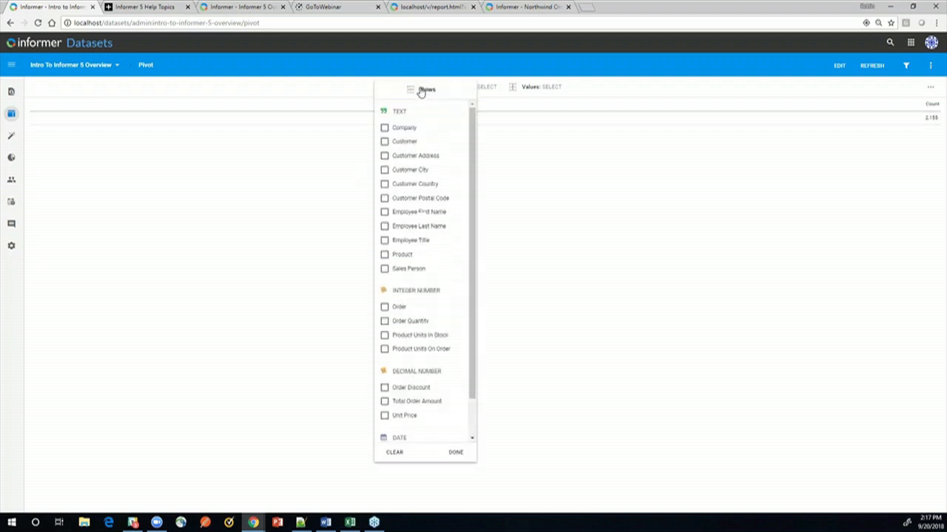
{"action": "left_click", "coordinate": [384, 129]}
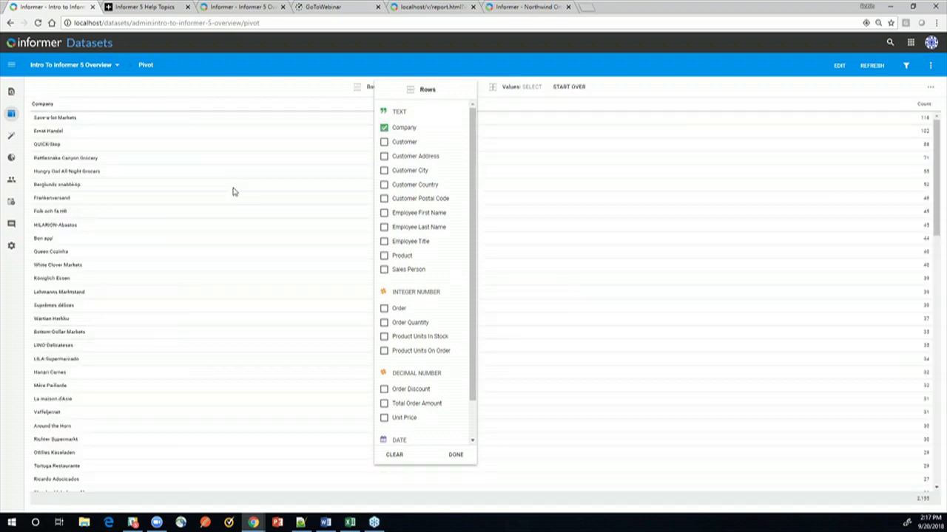
{"action": "left_click", "coordinate": [220, 92]}
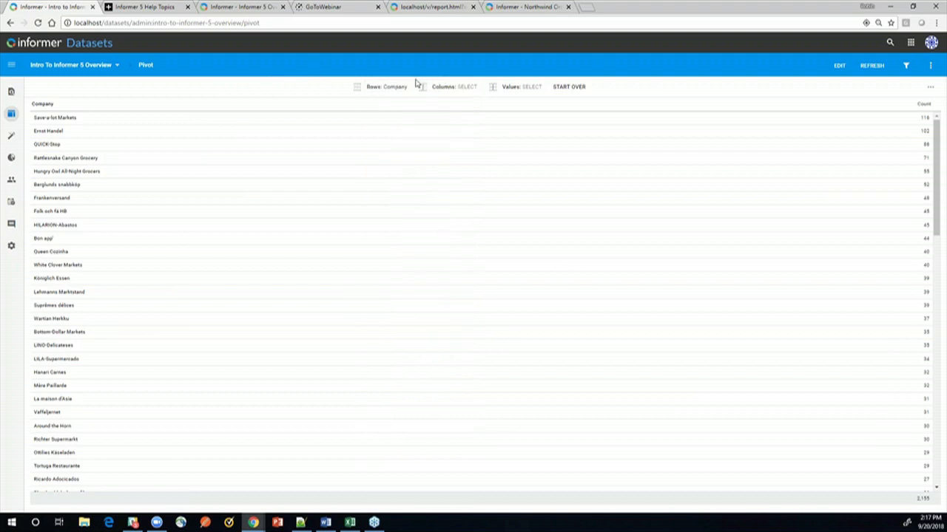
{"action": "left_click", "coordinate": [444, 87]}
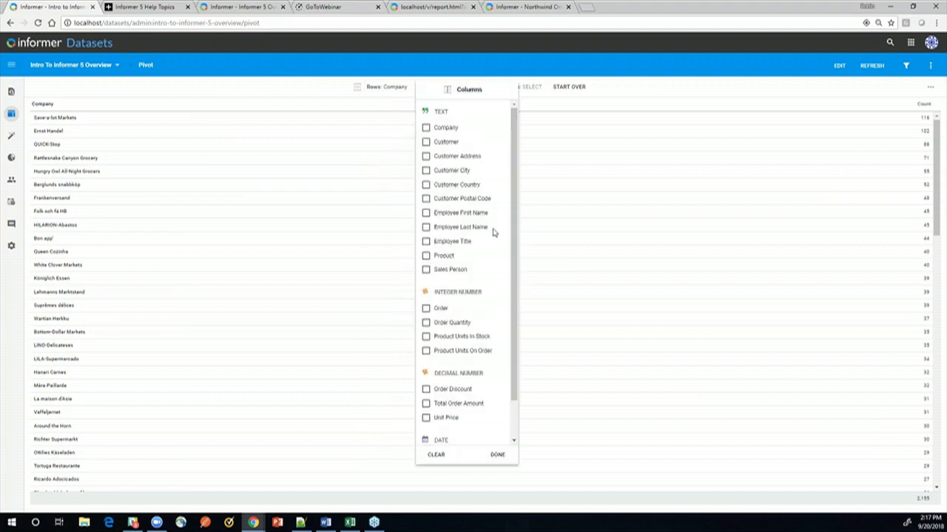
{"action": "left_click", "coordinate": [427, 256]}
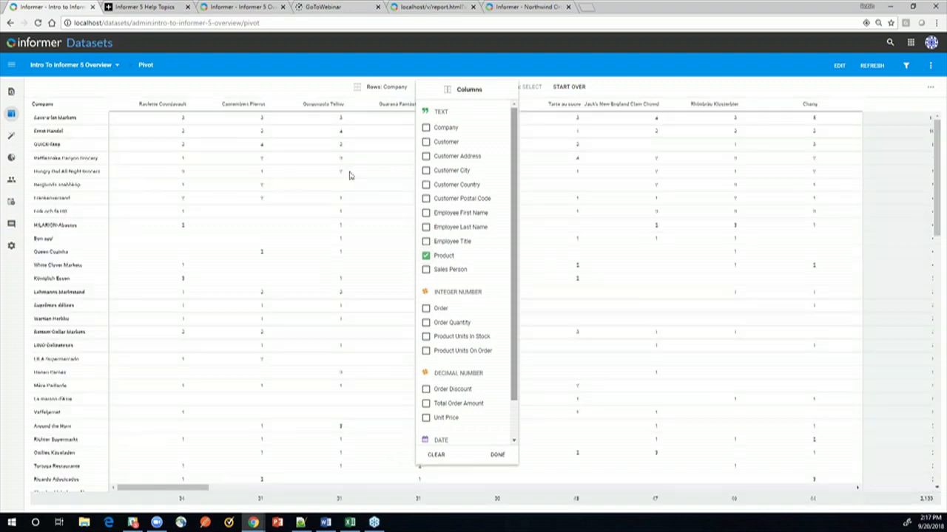
{"action": "left_click", "coordinate": [287, 78]}
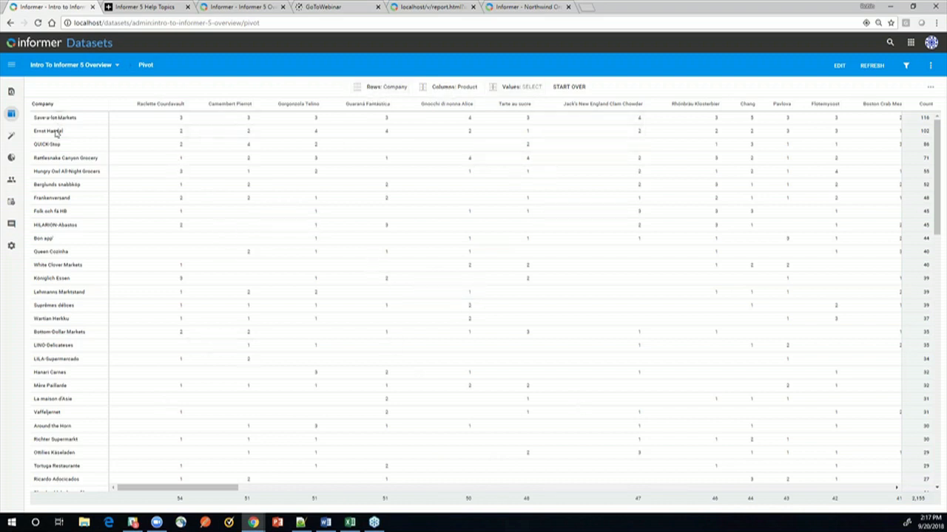
Step: Add the Total and Average of Total Order Amount as the pivot values
{"action": "left_click", "coordinate": [523, 88]}
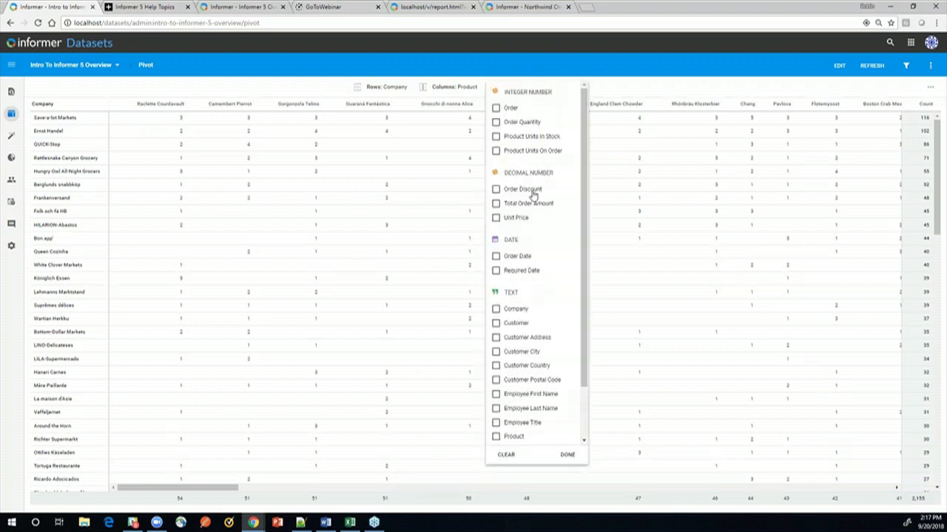
{"action": "left_click", "coordinate": [497, 205]}
{"action": "left_click", "coordinate": [495, 204]}
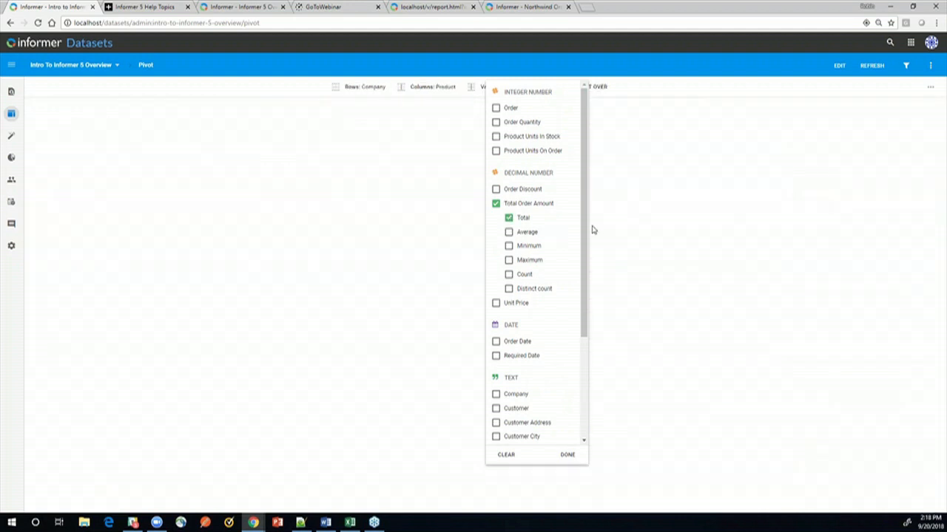
{"action": "left_click", "coordinate": [509, 232]}
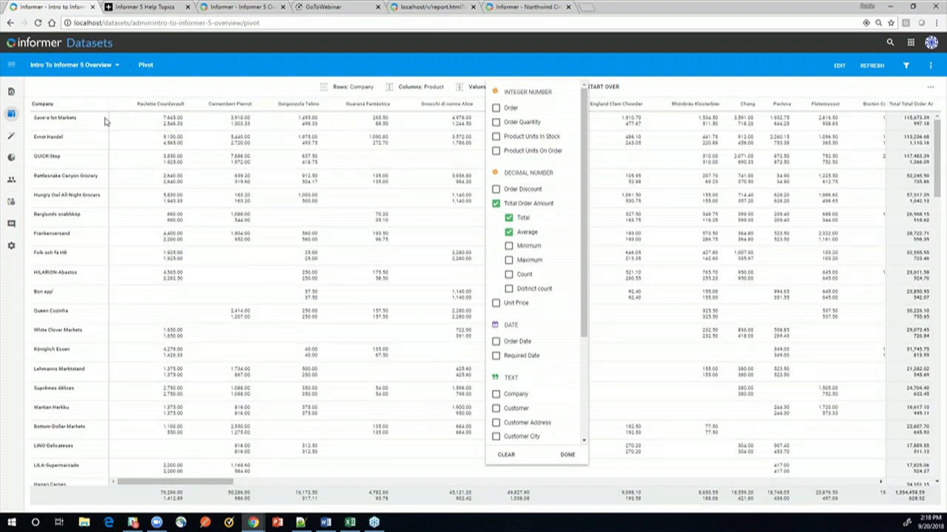
Step: Add Sales Person as a second pivot row field and expand the Save-a-lot Markets row
{"action": "left_click", "coordinate": [352, 88]}
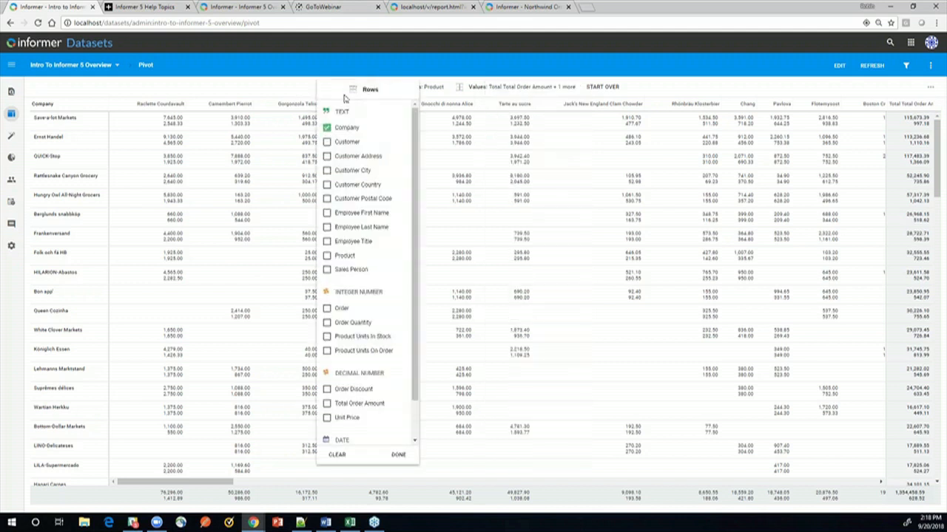
{"action": "left_click", "coordinate": [327, 271]}
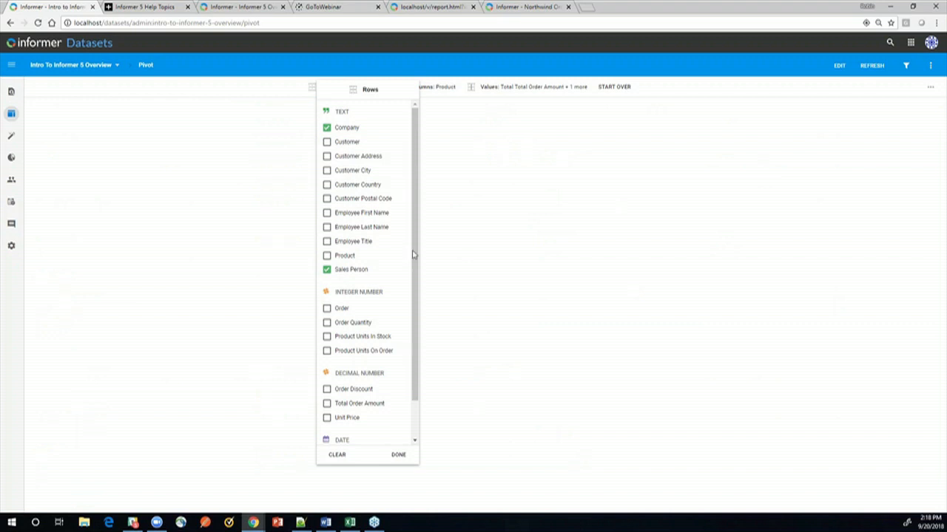
{"action": "left_click", "coordinate": [79, 171]}
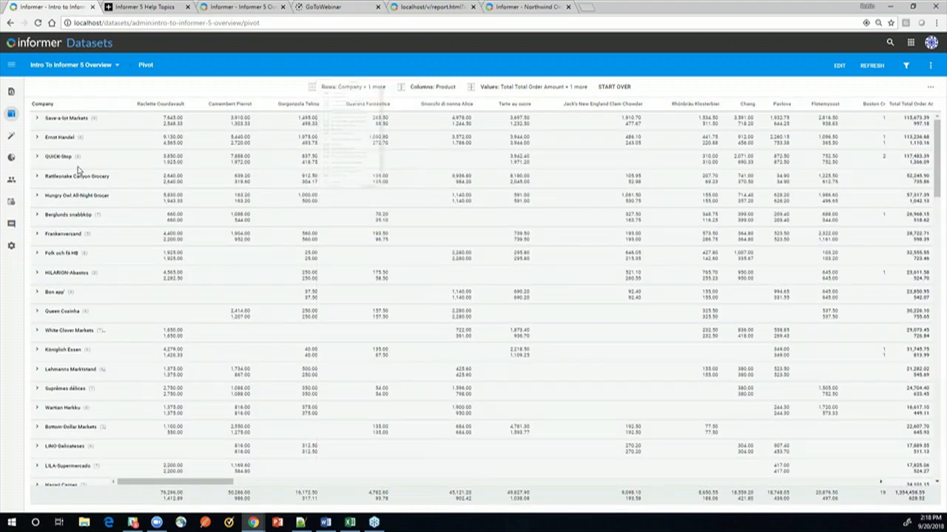
{"action": "left_click", "coordinate": [37, 118]}
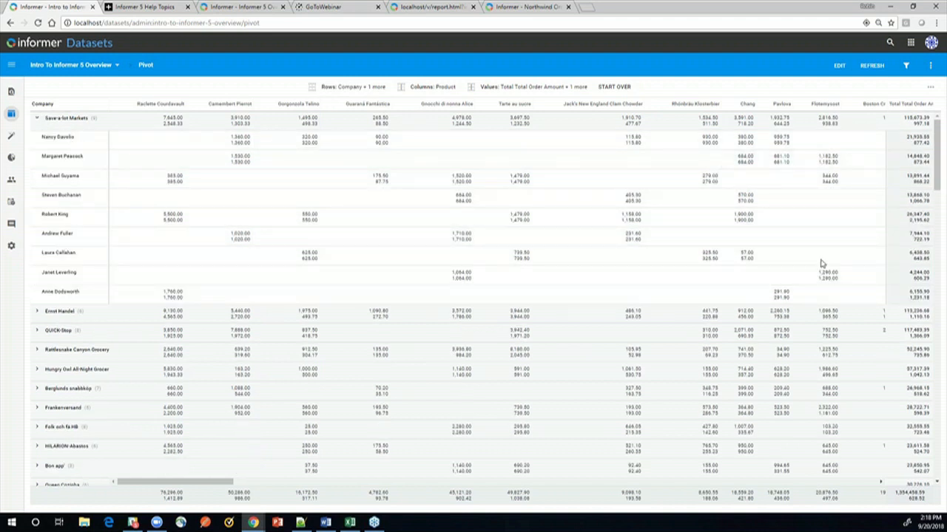
Step: Remove Sales Person from the pivot rows and the Average of Total Order Amount from the values
{"action": "left_click", "coordinate": [359, 88]}
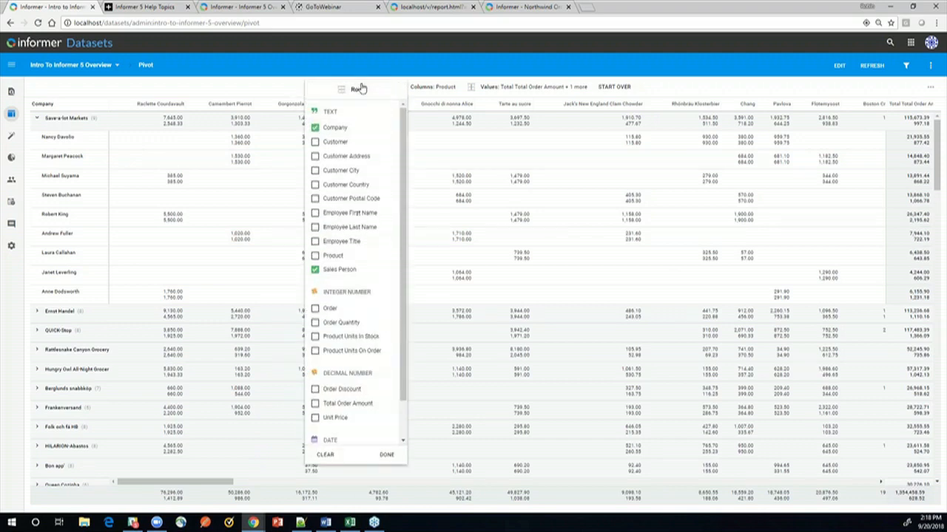
{"action": "left_click", "coordinate": [316, 270]}
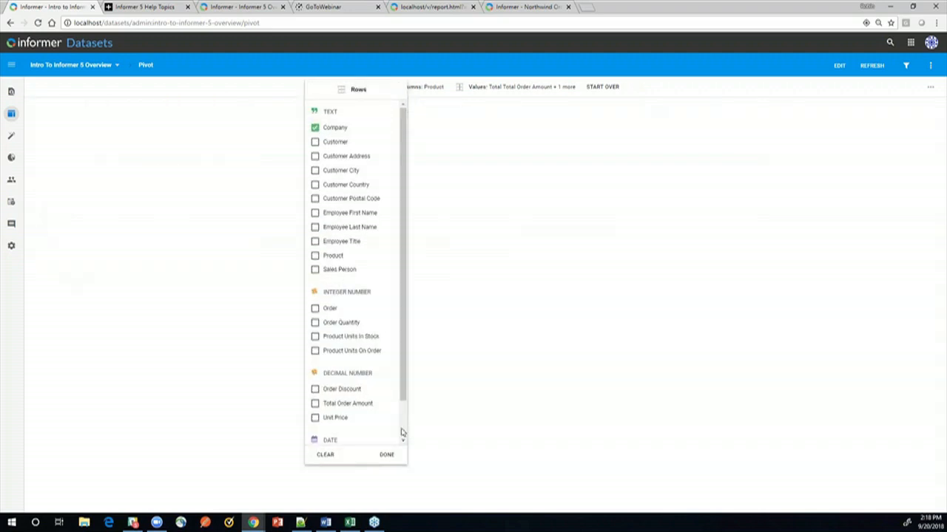
{"action": "scroll", "coordinate": [405, 433], "scroll_direction": "down", "scroll_amount": 2}
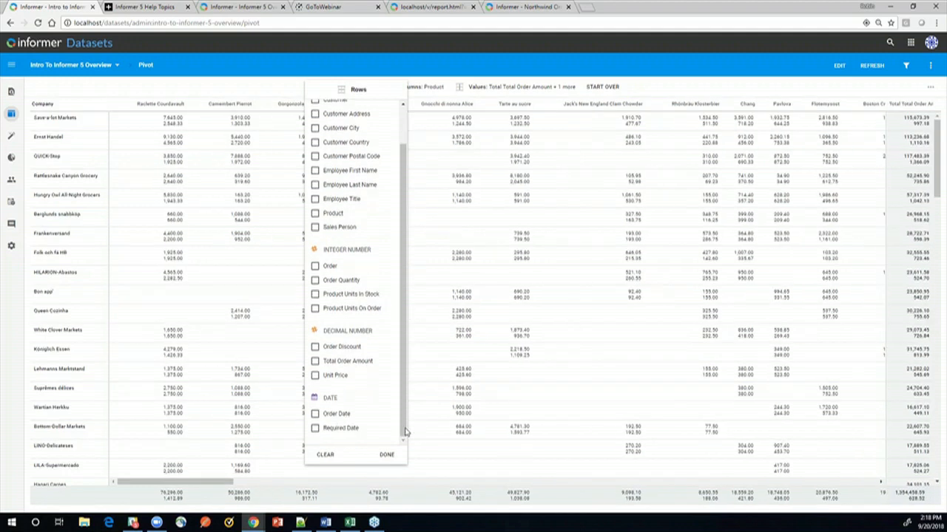
{"action": "left_click", "coordinate": [529, 87]}
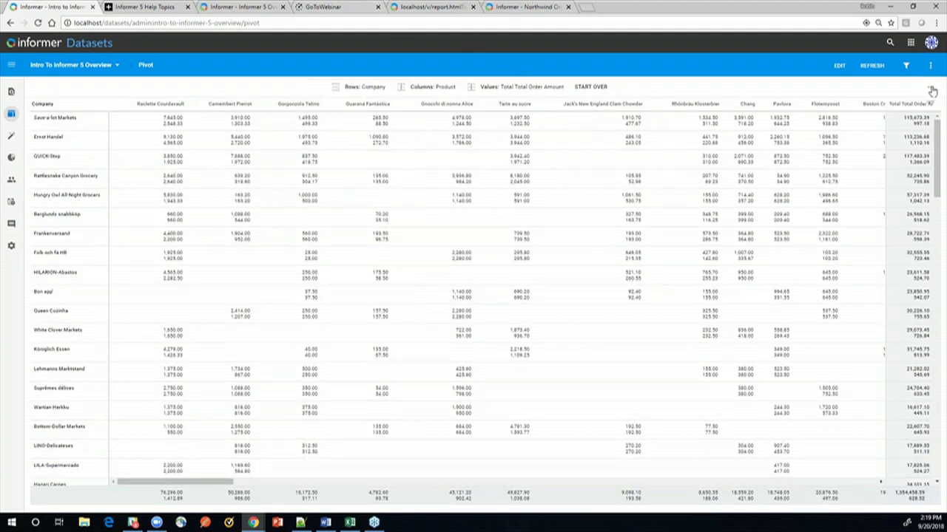
Step: View the pivot's options for term limits, column sorting, CSV export and saving to visuals without changing anything
{"action": "left_click", "coordinate": [930, 88]}
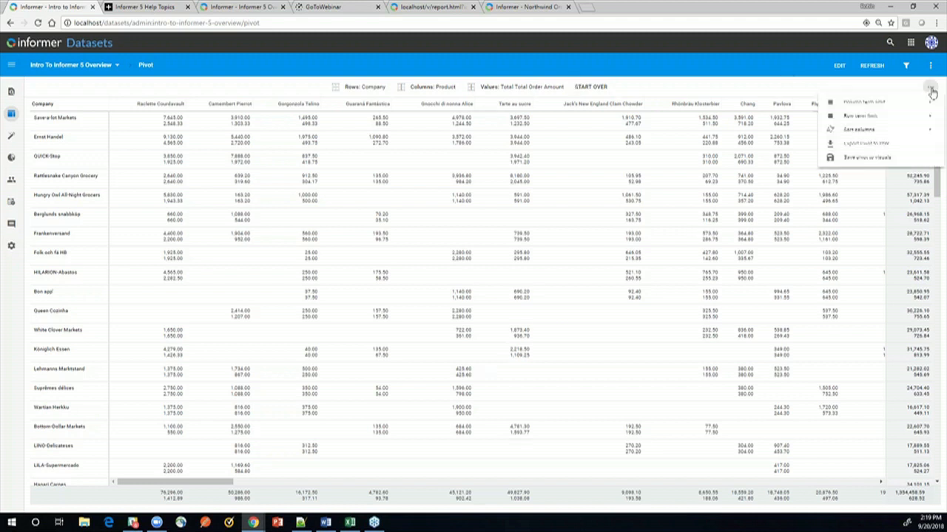
{"action": "left_click", "coordinate": [851, 158]}
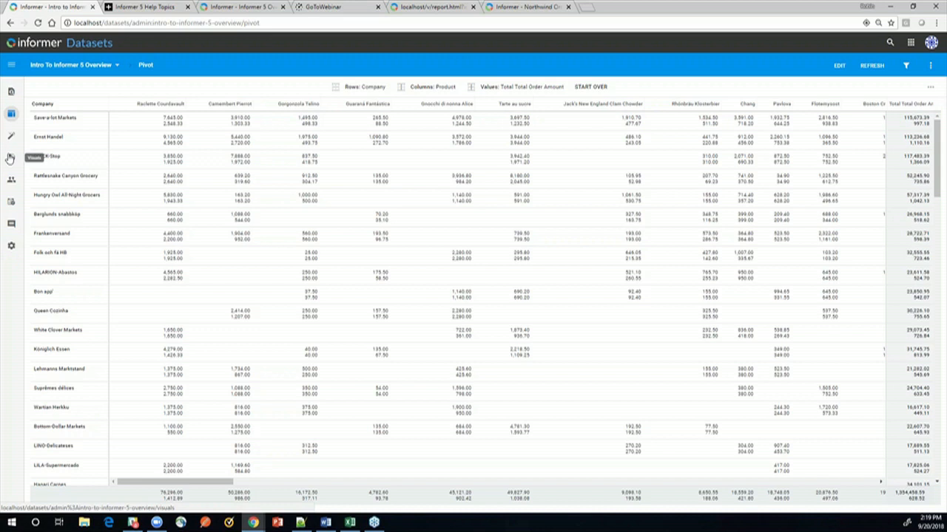
{"action": "left_click", "coordinate": [931, 89]}
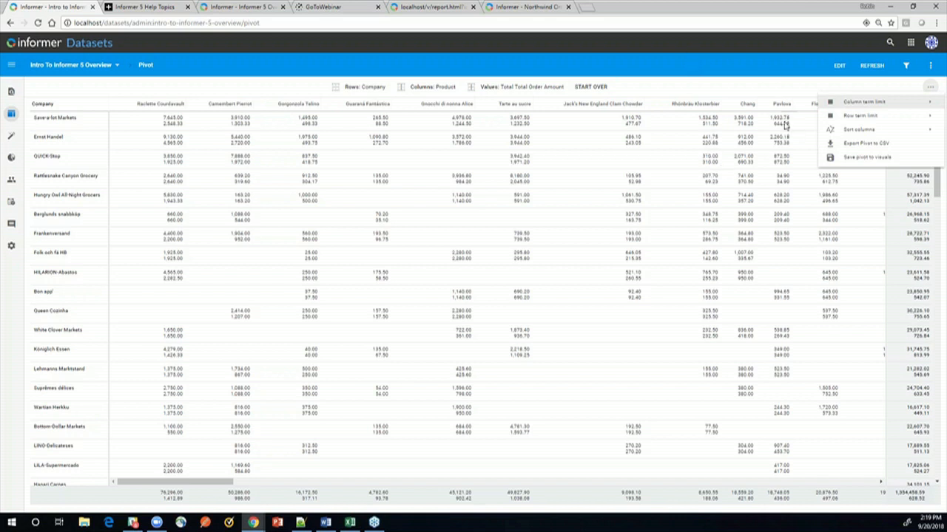
{"action": "left_click", "coordinate": [771, 61]}
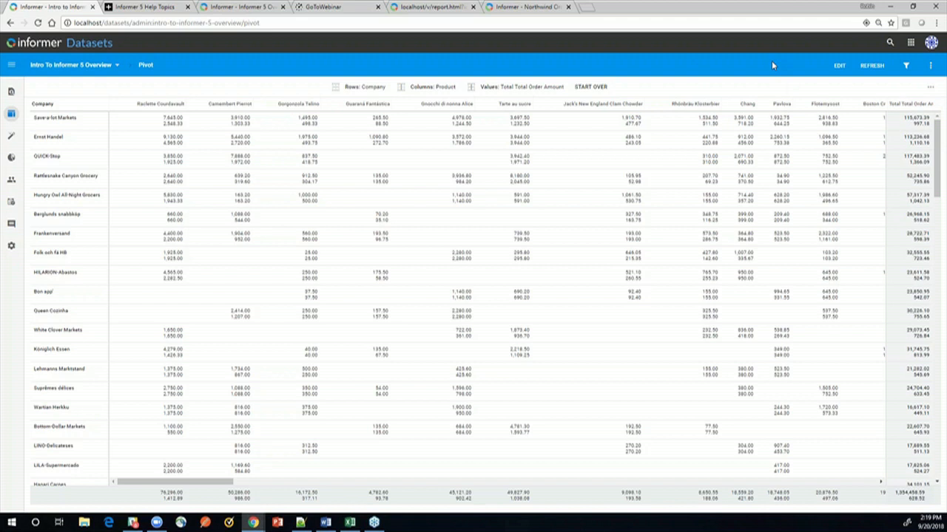
Step: Discover visuals for the Company and Employee Last Name fields
{"action": "left_click", "coordinate": [11, 136]}
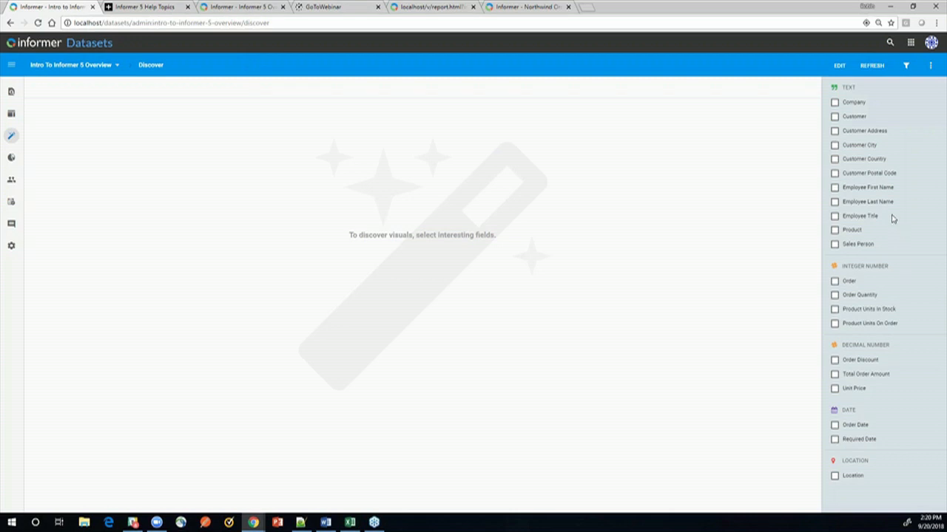
{"action": "left_click", "coordinate": [834, 102]}
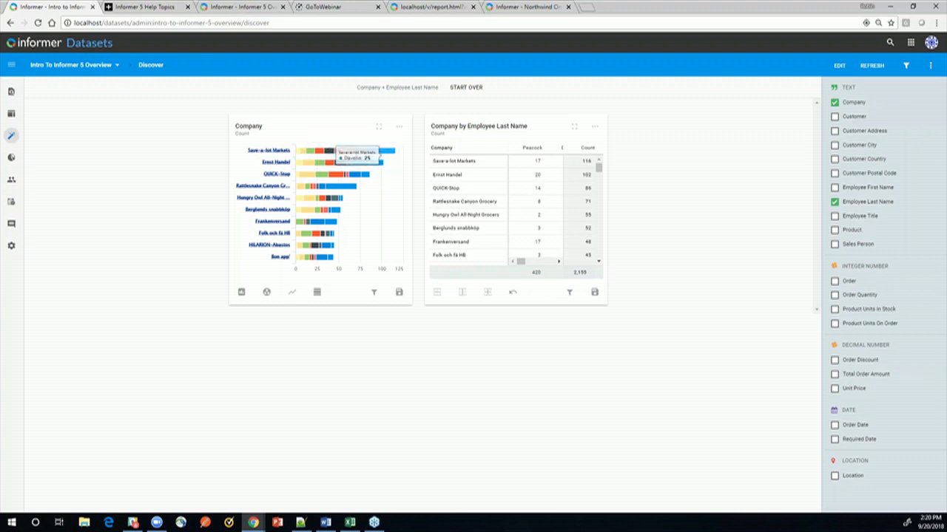
Step: View the drilldown fields, underlying data and export formats for the last segment of the Save-a-lot Markets bar
{"action": "left_click", "coordinate": [392, 152]}
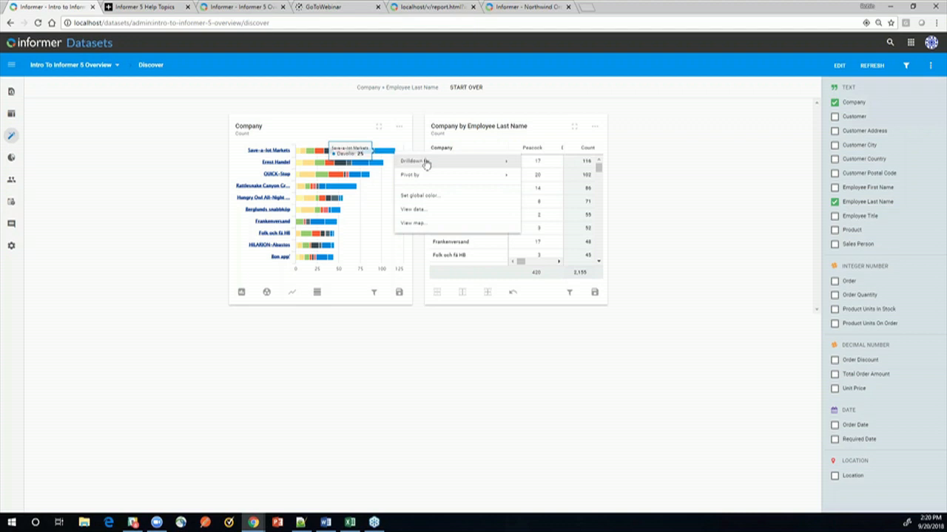
{"action": "mouse_move", "coordinate": [429, 164]}
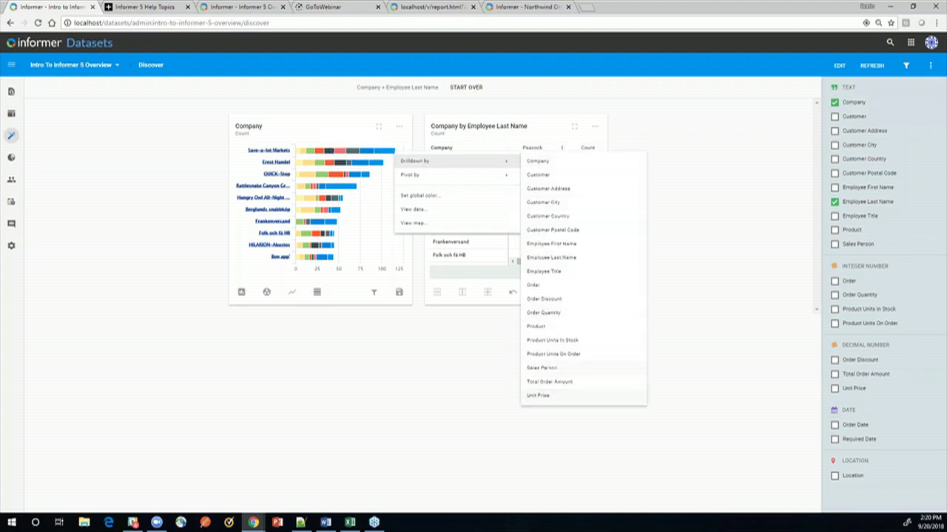
{"action": "left_click", "coordinate": [415, 212]}
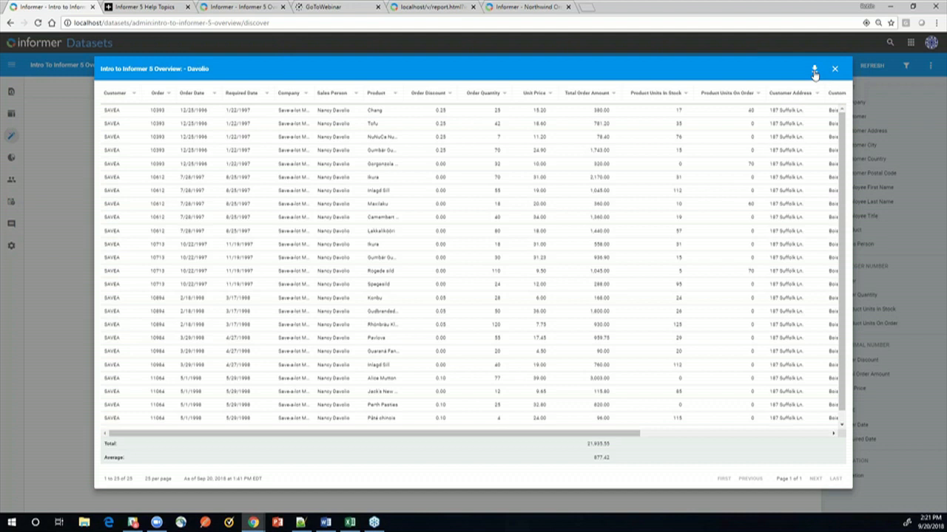
{"action": "left_click", "coordinate": [815, 71]}
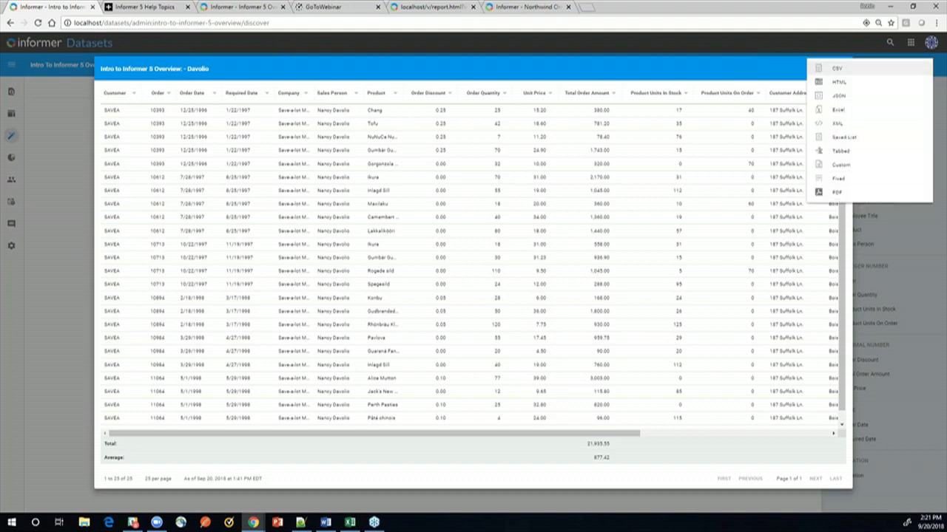
{"action": "left_click", "coordinate": [829, 71]}
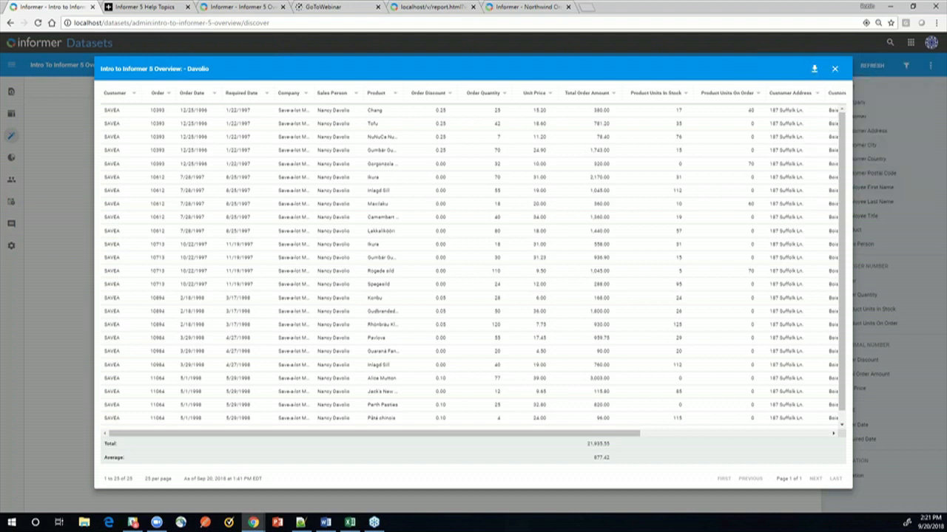
{"action": "left_click", "coordinate": [835, 69]}
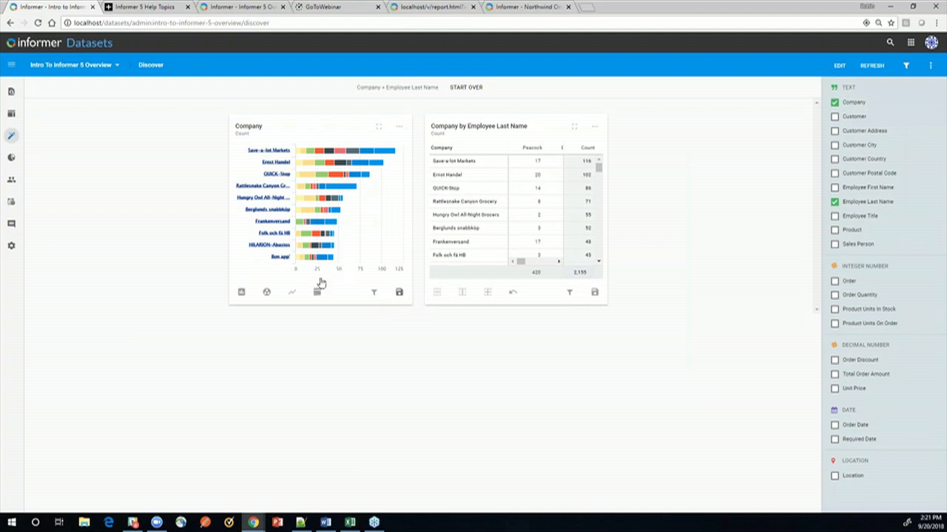
Step: Save the Company chart to the dataset's visuals and clear the discovery selection
{"action": "left_click", "coordinate": [399, 293]}
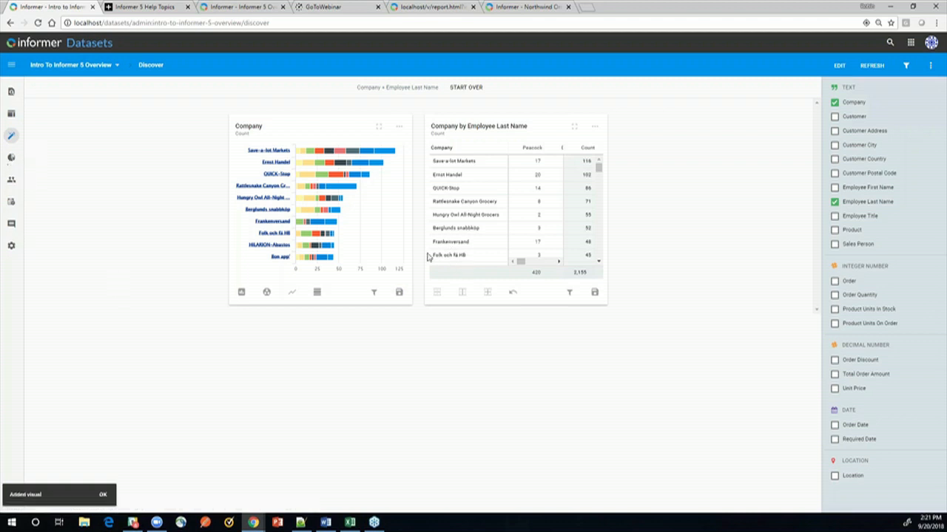
{"action": "left_click", "coordinate": [466, 87]}
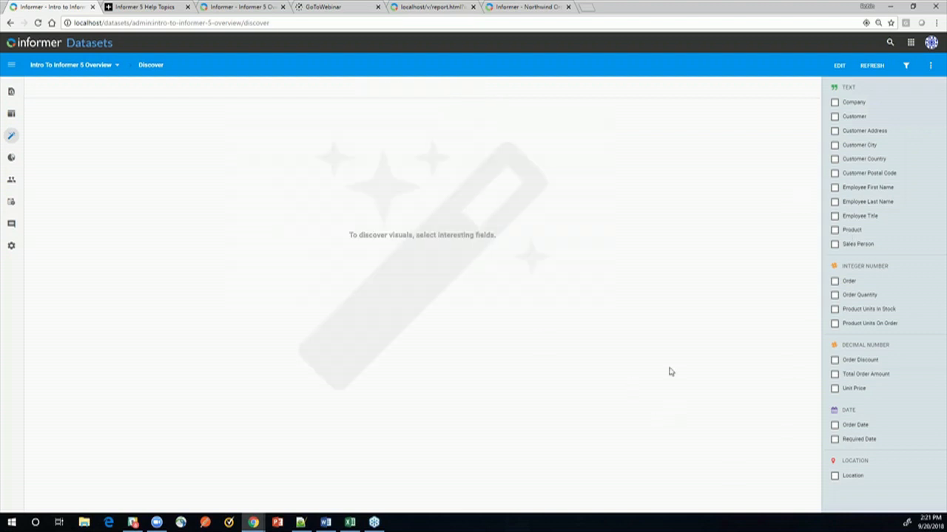
Step: Discover visuals for the Order Date field and change its chart type to Line
{"action": "left_click", "coordinate": [835, 426]}
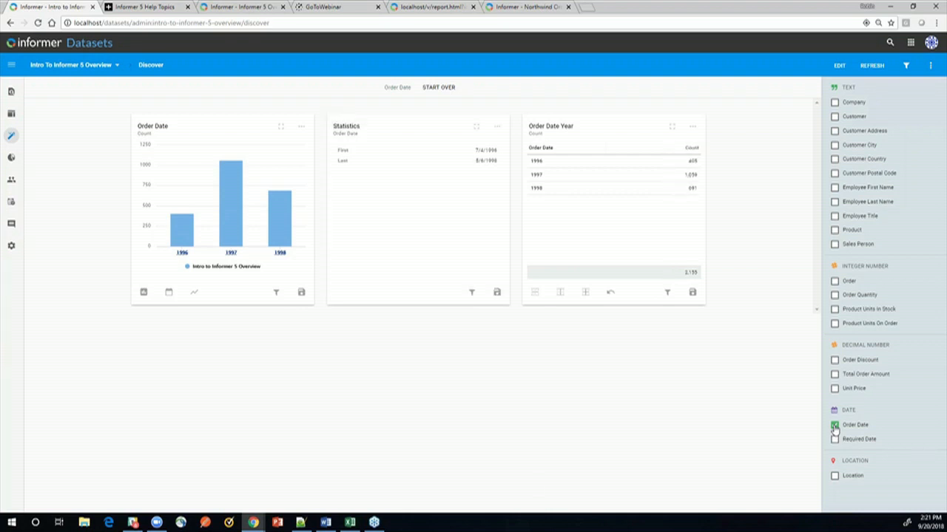
{"action": "mouse_move", "coordinate": [188, 233]}
{"action": "left_click", "coordinate": [144, 294]}
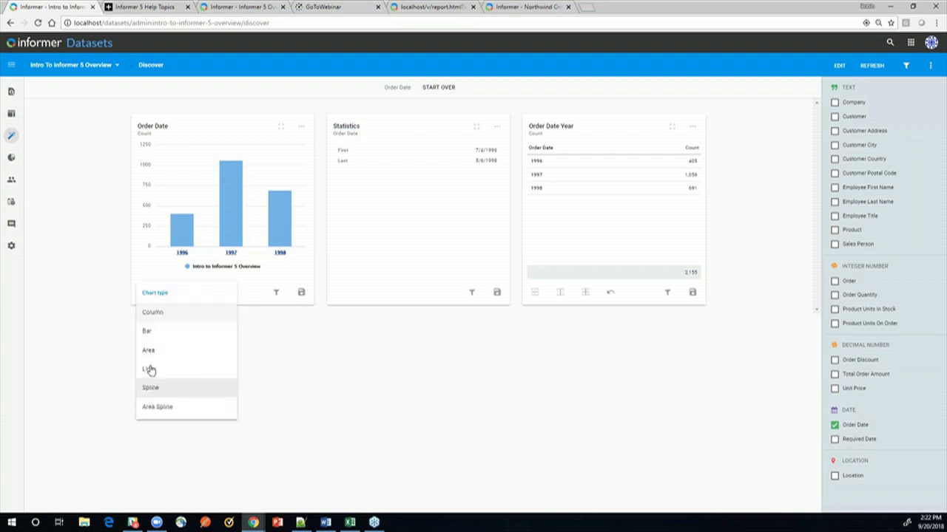
{"action": "left_click", "coordinate": [197, 373]}
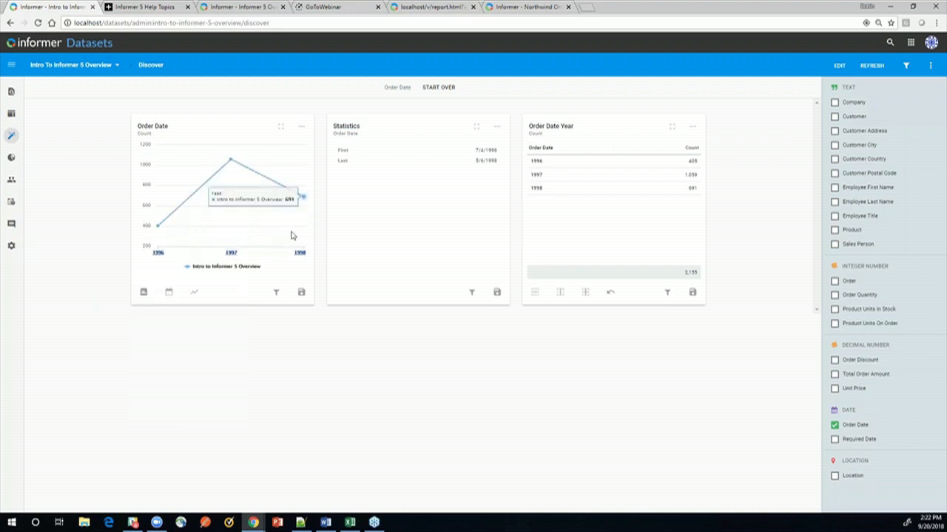
Step: Set the Order Date chart's interval to Month of Year, split it by Product, and view it enlarged
{"action": "left_click", "coordinate": [169, 292]}
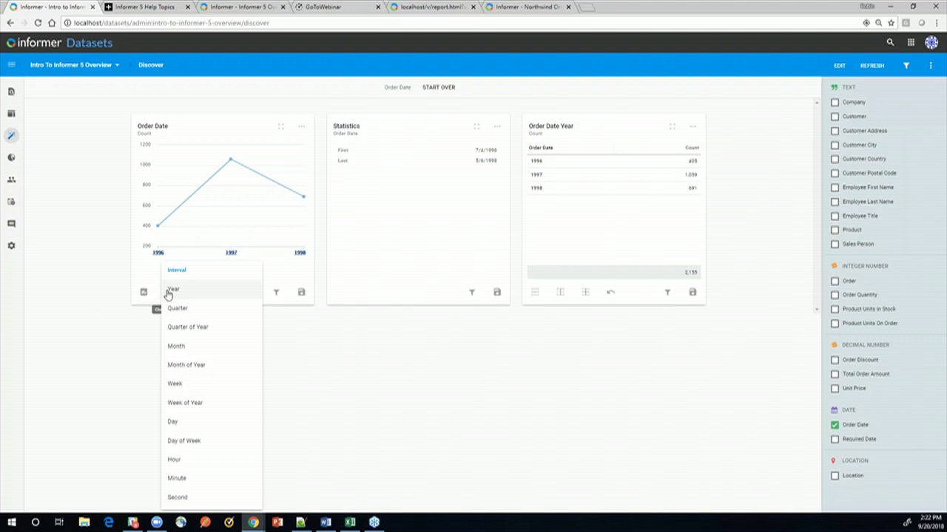
{"action": "left_click", "coordinate": [190, 365]}
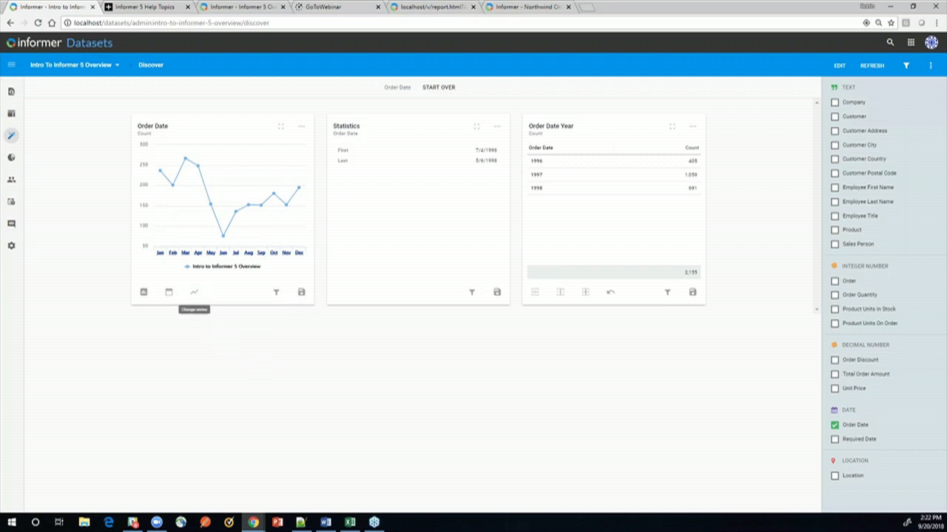
{"action": "left_click", "coordinate": [195, 295]}
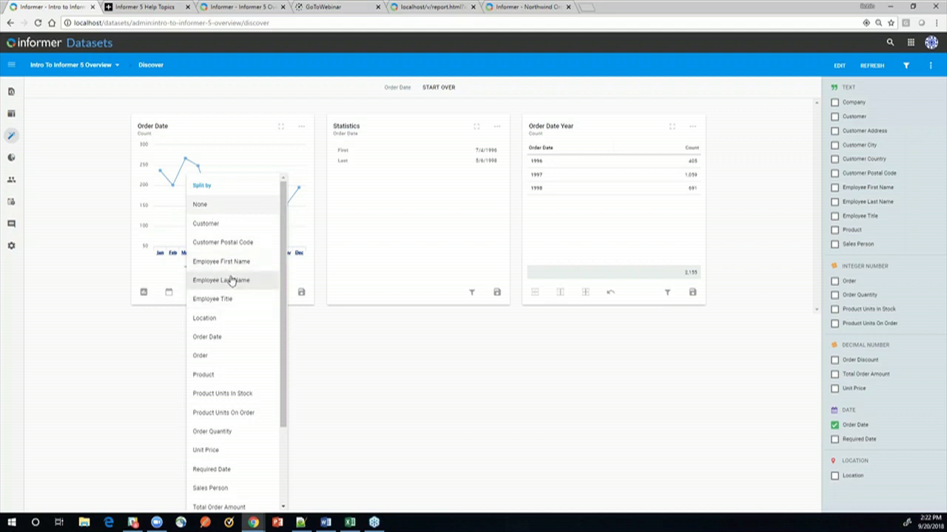
{"action": "left_click", "coordinate": [271, 372]}
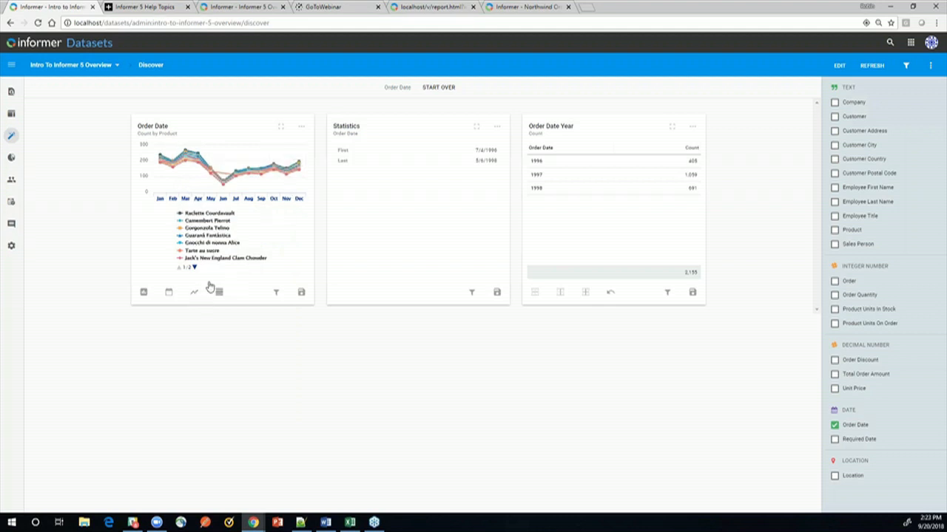
{"action": "left_click", "coordinate": [280, 130]}
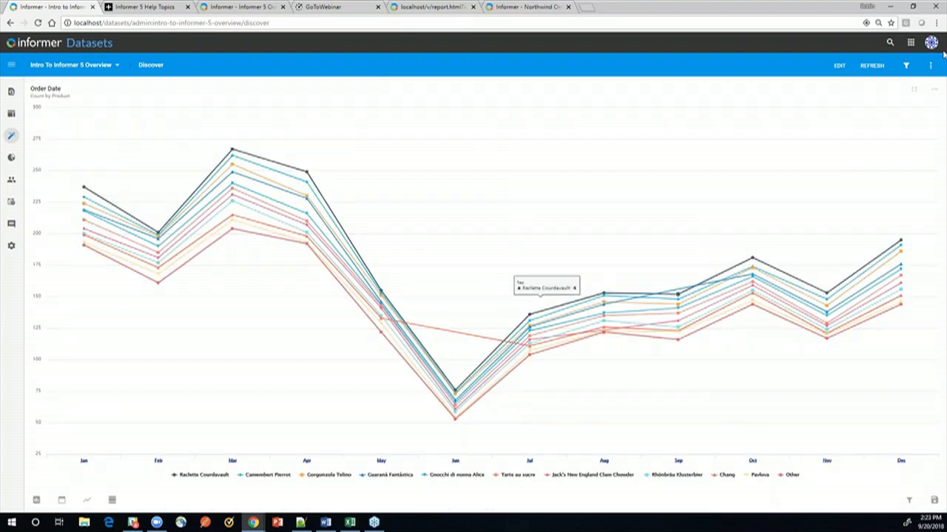
{"action": "left_click", "coordinate": [915, 94]}
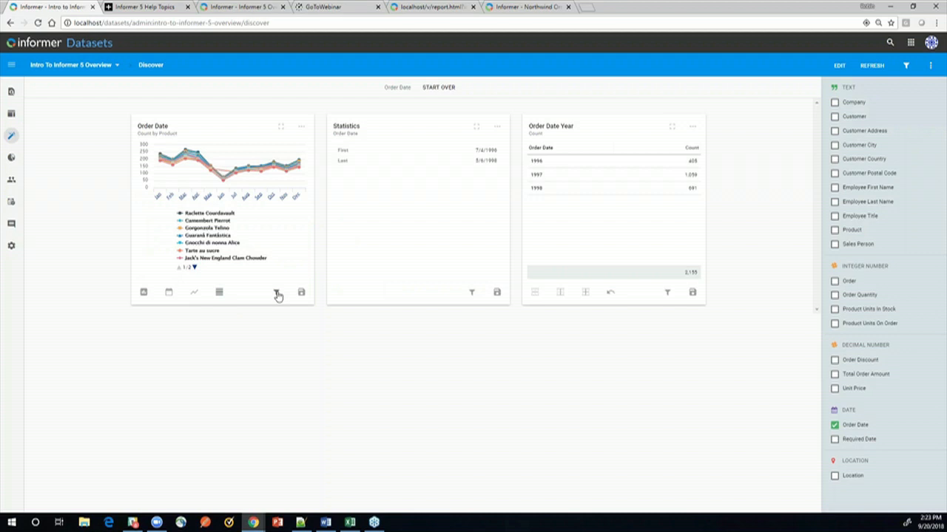
Step: Apply the saved filter 1998 Sales to the Order Date chart and save the chart to the visuals
{"action": "left_click", "coordinate": [276, 293]}
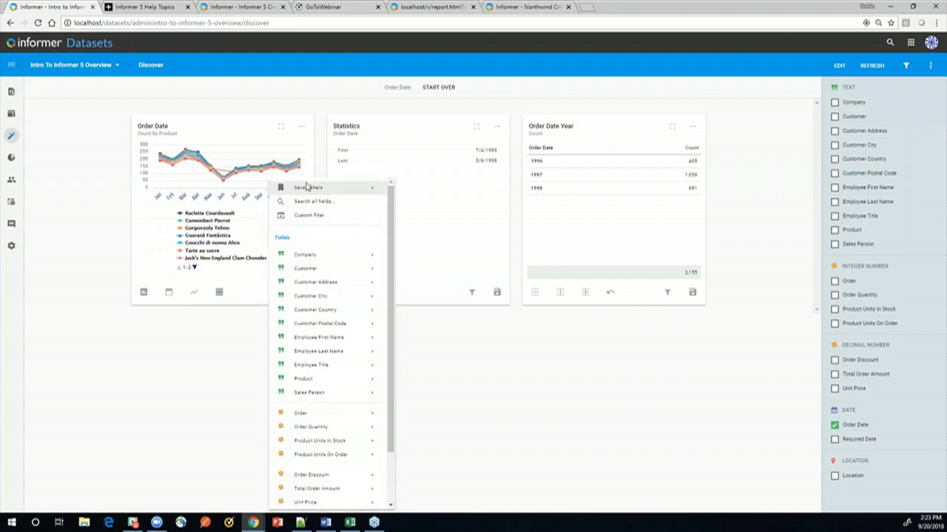
{"action": "mouse_move", "coordinate": [307, 191]}
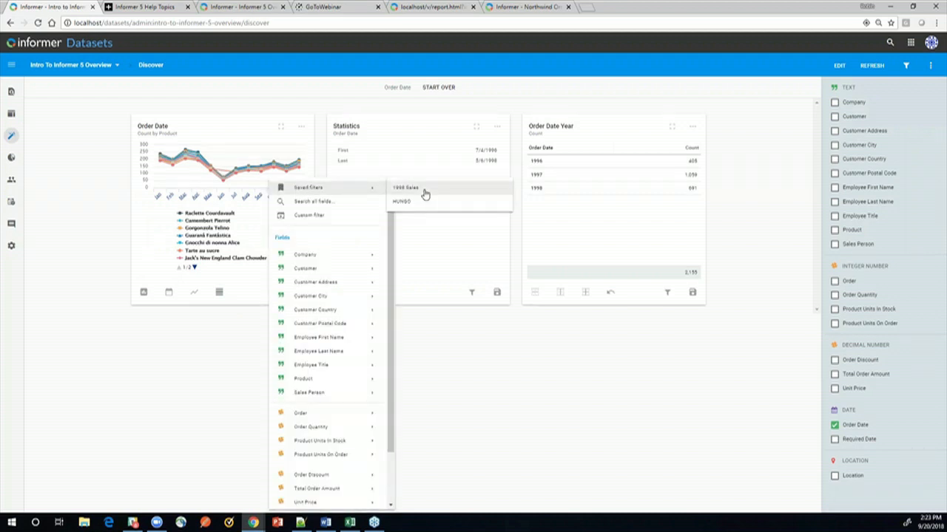
{"action": "left_click", "coordinate": [425, 194]}
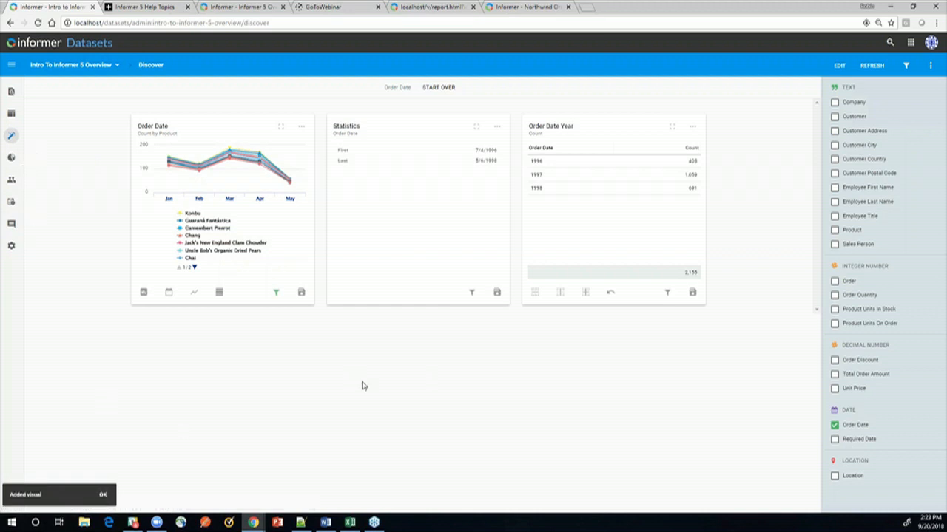
Step: Start a new discovery on the Location field and view its map with clustered markers in full screen
{"action": "left_click", "coordinate": [431, 88]}
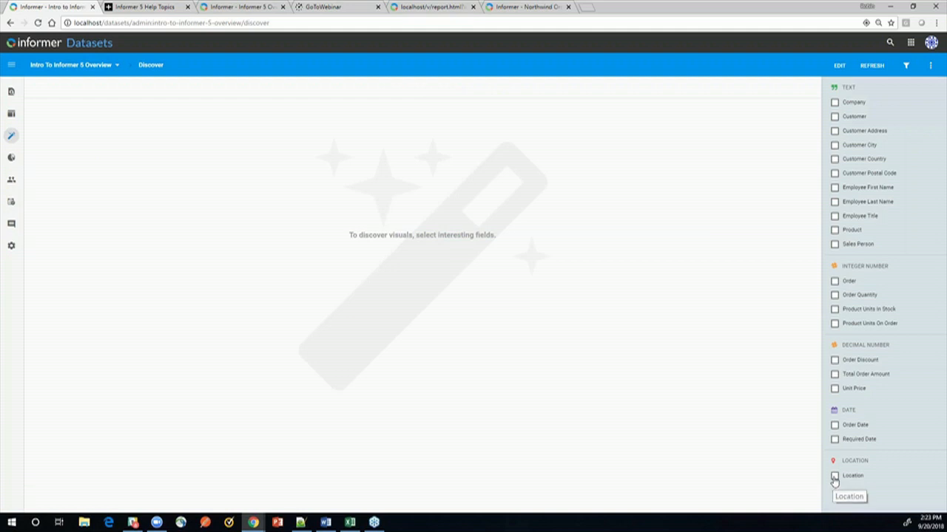
{"action": "left_click", "coordinate": [834, 475]}
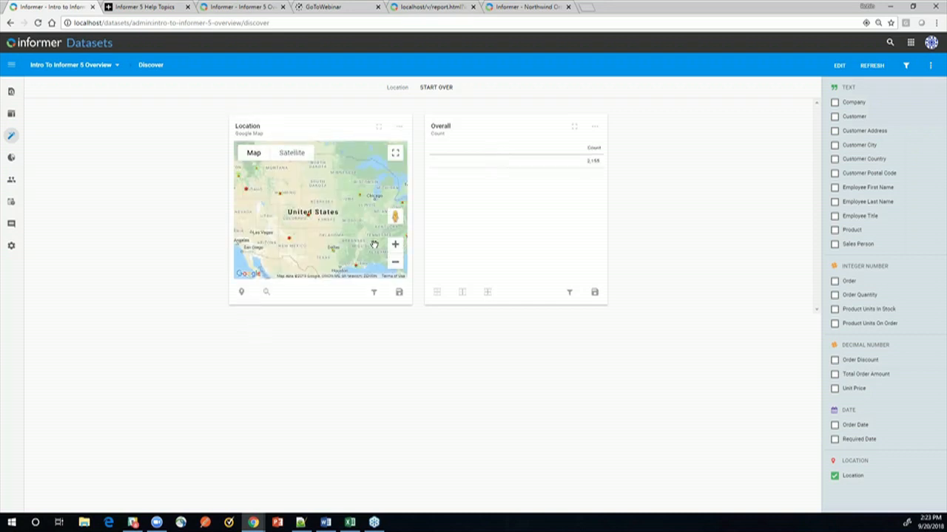
{"action": "left_click", "coordinate": [241, 293]}
{"action": "left_click", "coordinate": [249, 312]}
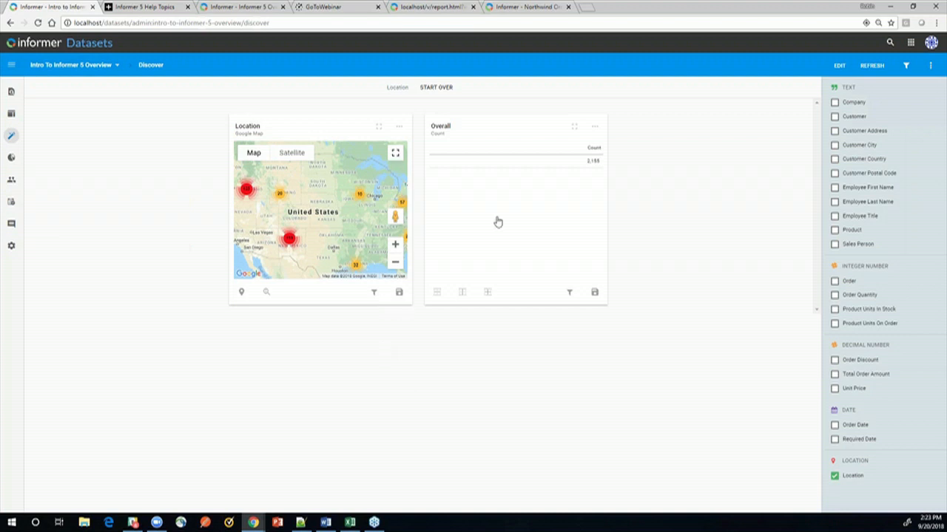
{"action": "left_click", "coordinate": [395, 153]}
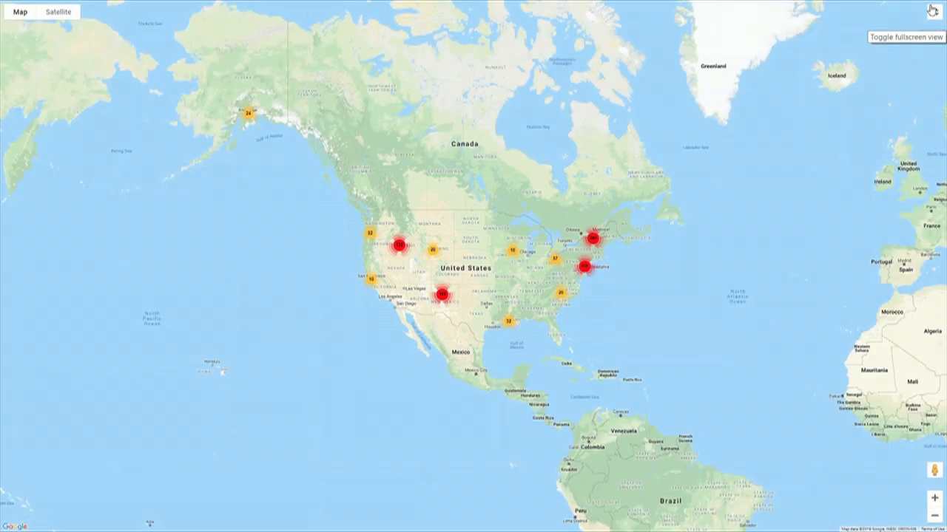
{"action": "left_click", "coordinate": [932, 10]}
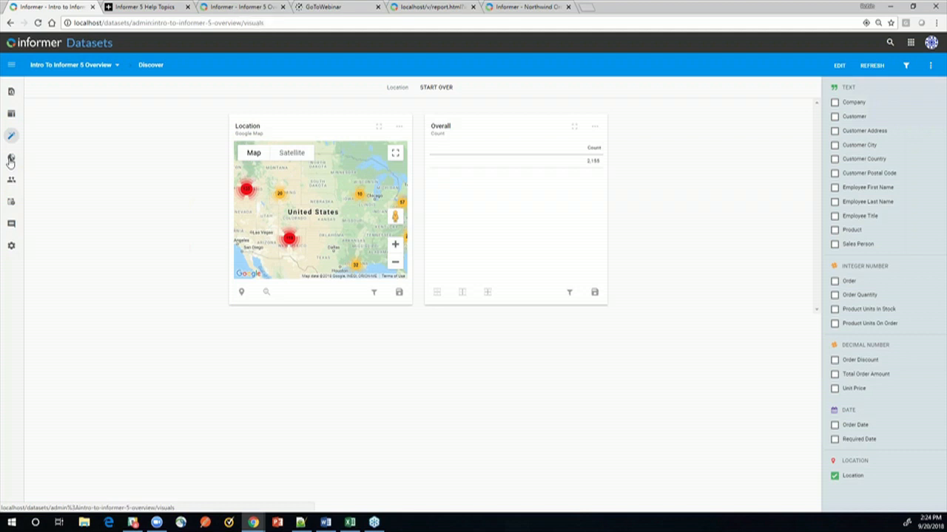
Step: Review the saved visuals from Order Date by Product through Product by Order Date Month of Year
{"action": "left_click", "coordinate": [11, 159]}
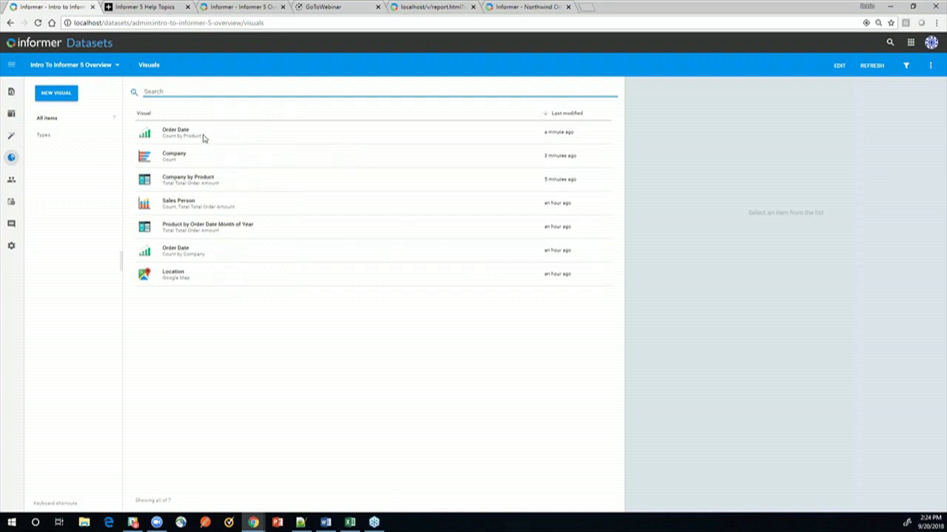
{"action": "left_click", "coordinate": [205, 137]}
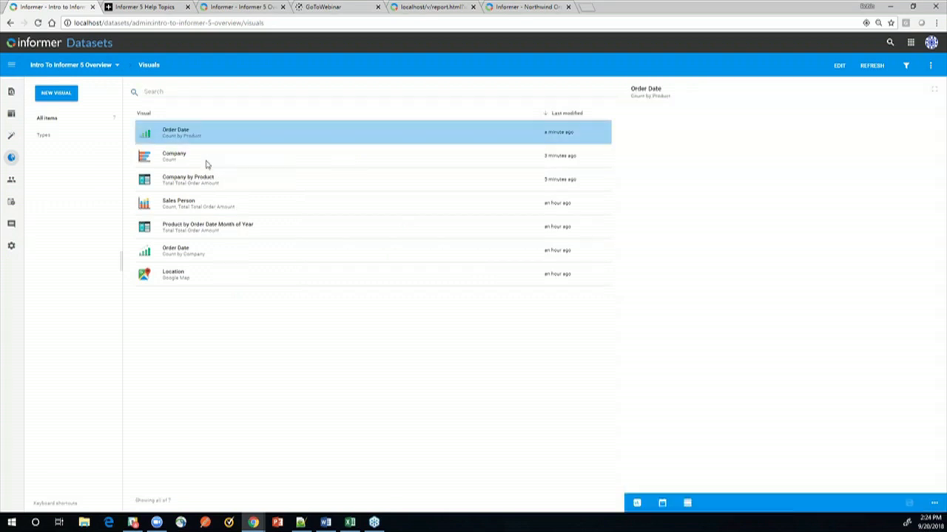
{"action": "left_click", "coordinate": [207, 164]}
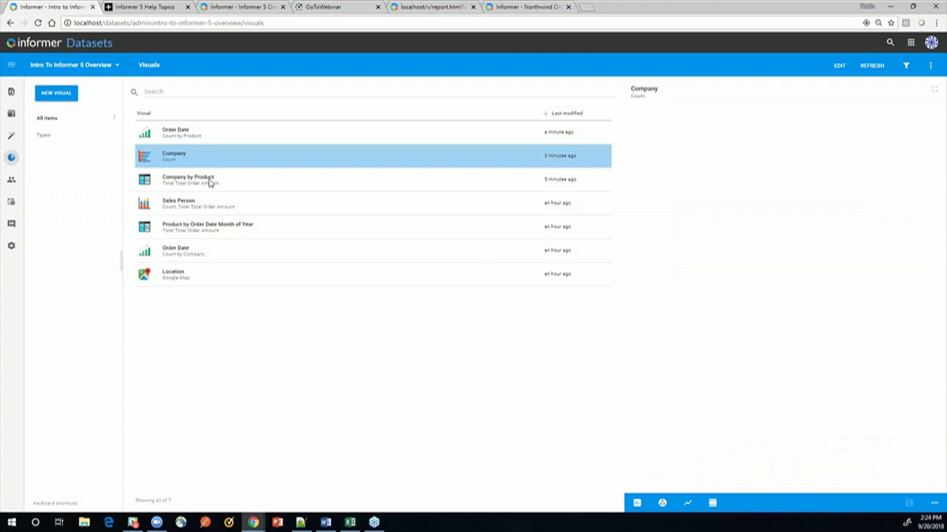
{"action": "left_click", "coordinate": [208, 181]}
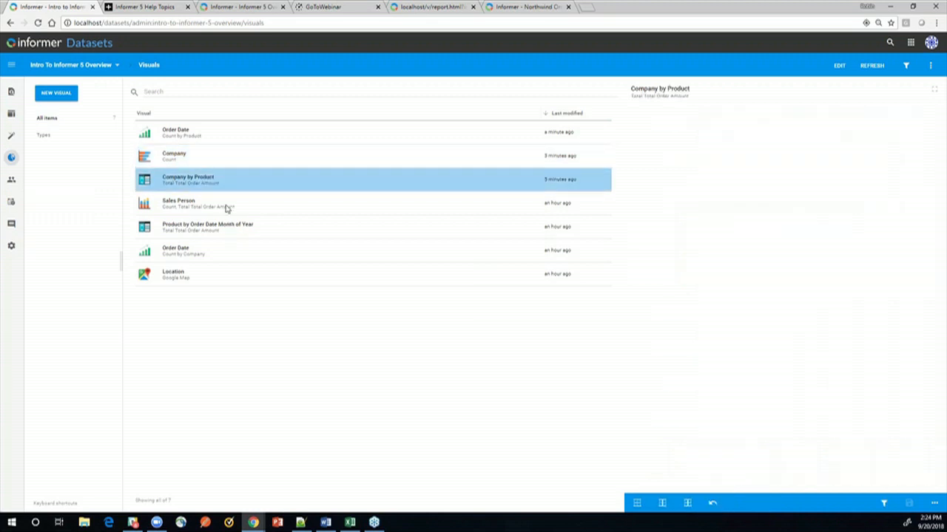
{"action": "left_click", "coordinate": [226, 208]}
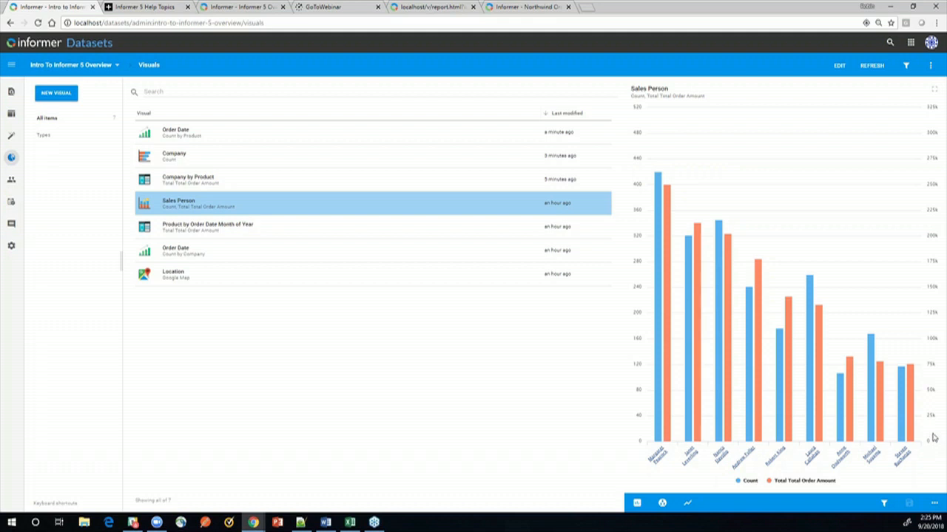
{"action": "mouse_move", "coordinate": [660, 357]}
{"action": "left_click", "coordinate": [282, 234]}
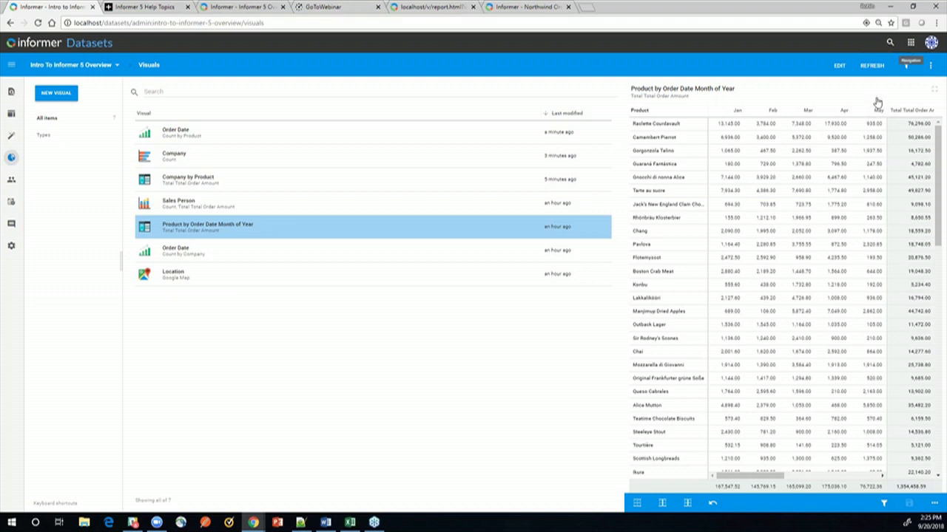
Step: Go to the Reports area and look over the report types available for a new report
{"action": "left_click", "coordinate": [912, 43]}
{"action": "left_click", "coordinate": [879, 76]}
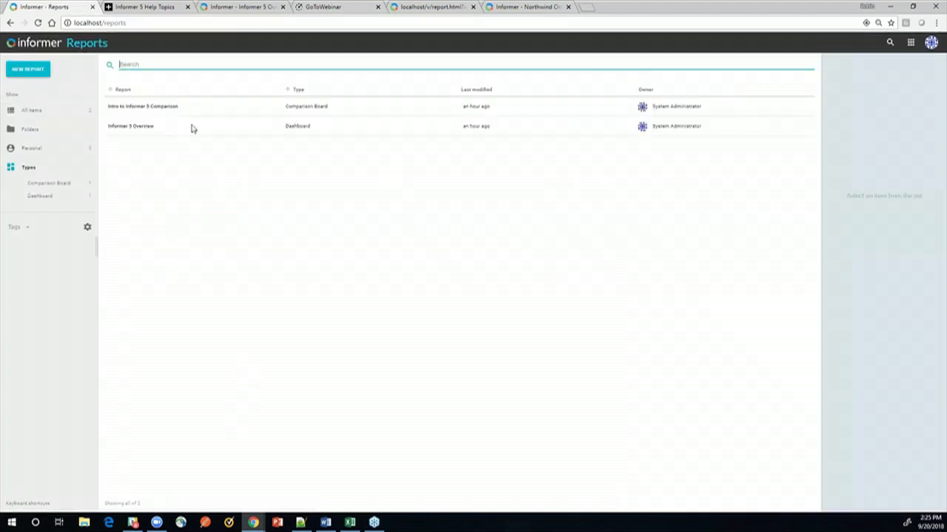
{"action": "left_click", "coordinate": [27, 71]}
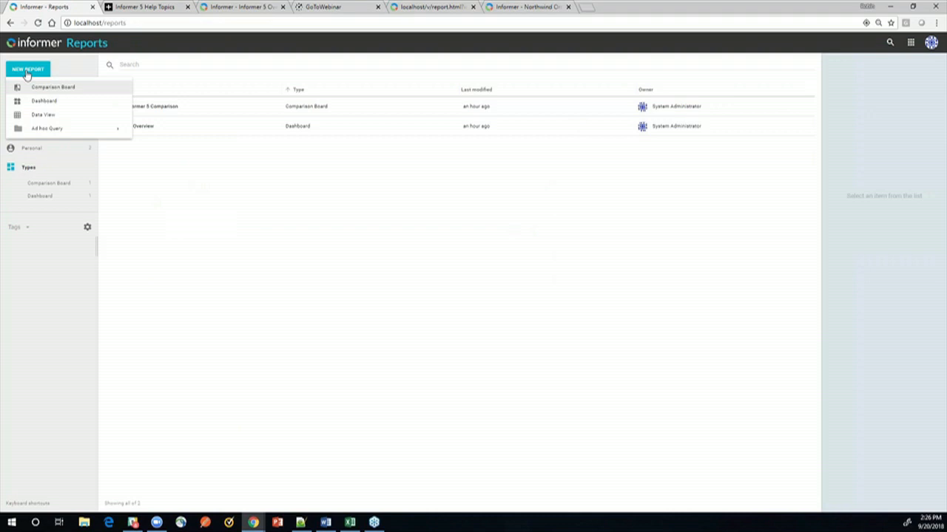
{"action": "mouse_move", "coordinate": [67, 128]}
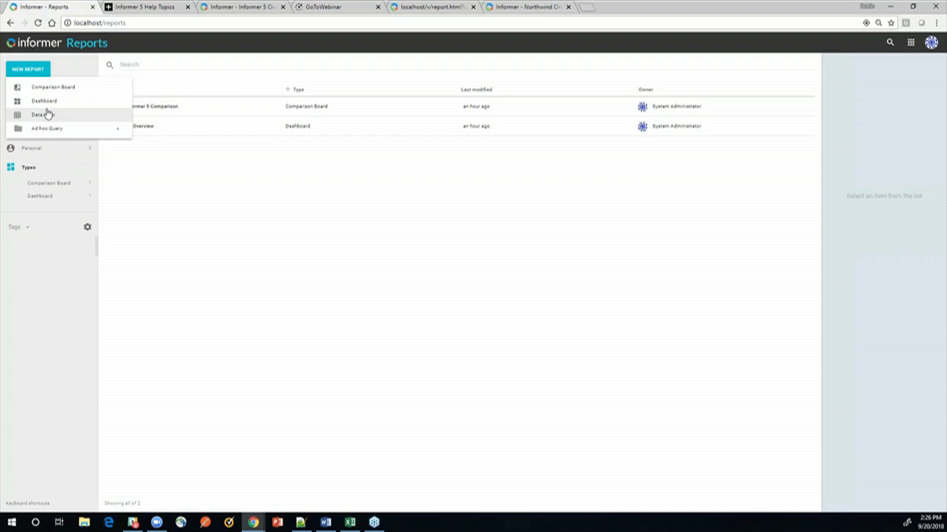
{"action": "left_click", "coordinate": [231, 129]}
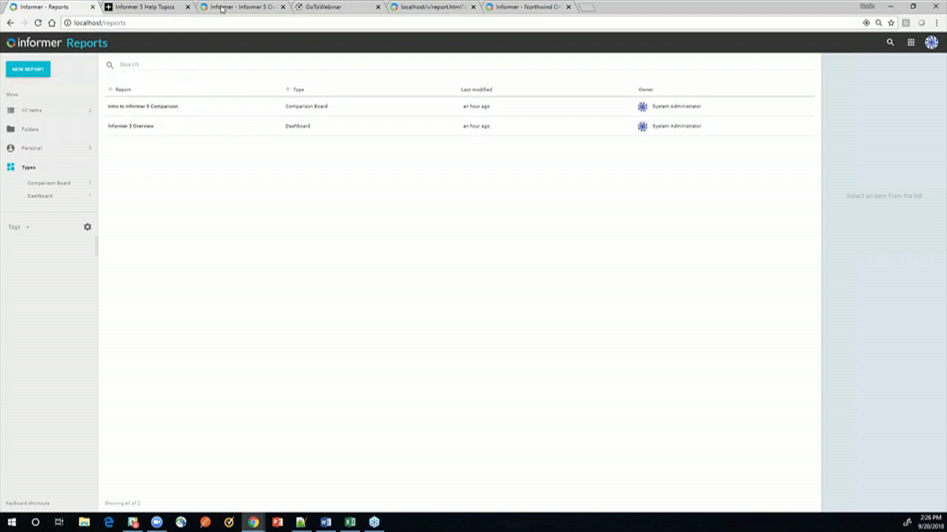
Step: Open the Informer 5 Overview dashboard for editing and browse the saved visuals that can be inserted
{"action": "left_click", "coordinate": [246, 8]}
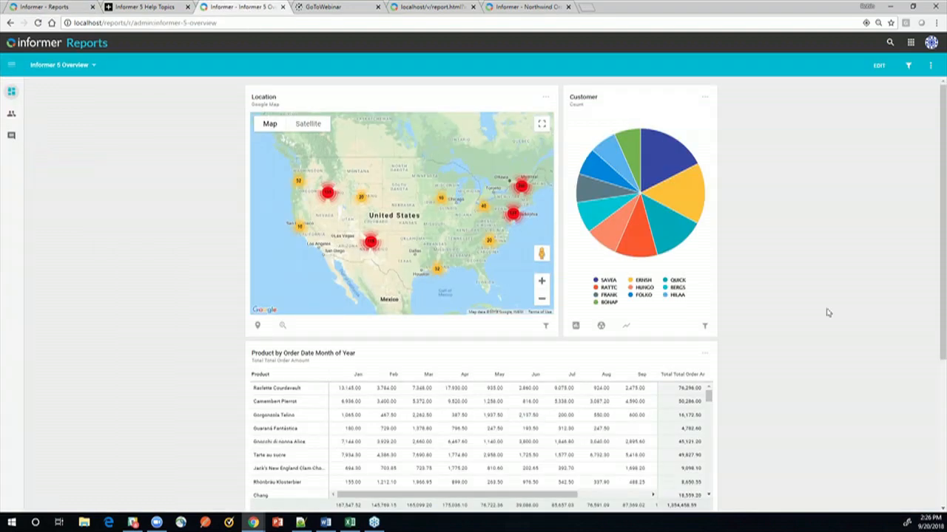
{"action": "left_click", "coordinate": [879, 67]}
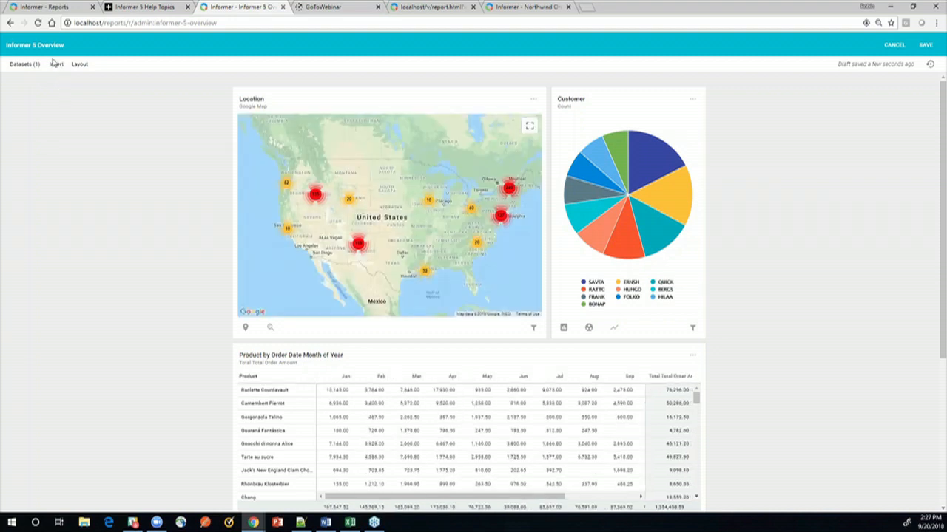
{"action": "left_click", "coordinate": [57, 65]}
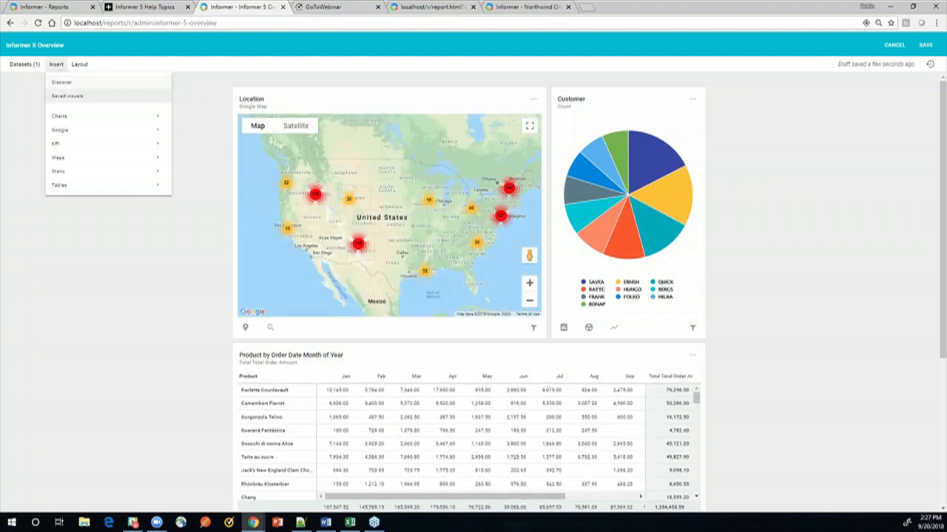
{"action": "left_click", "coordinate": [68, 96]}
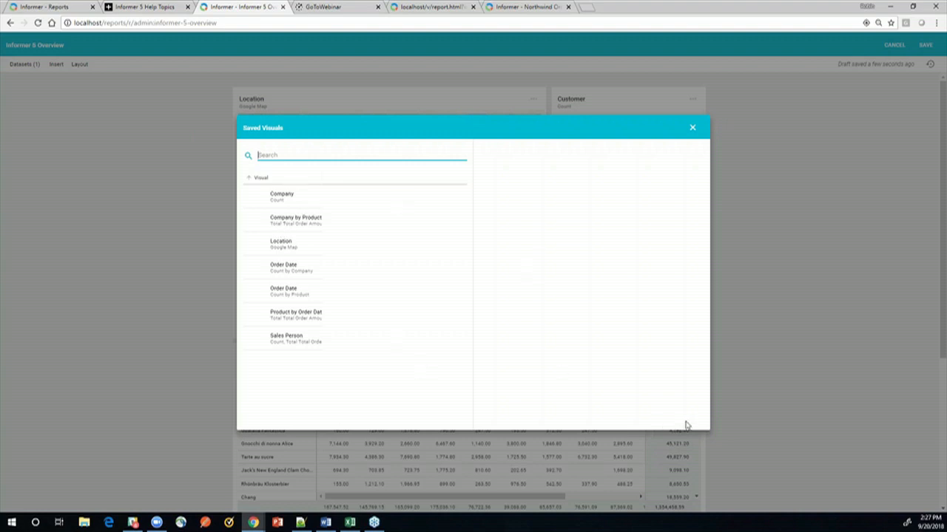
{"action": "left_click", "coordinate": [309, 204]}
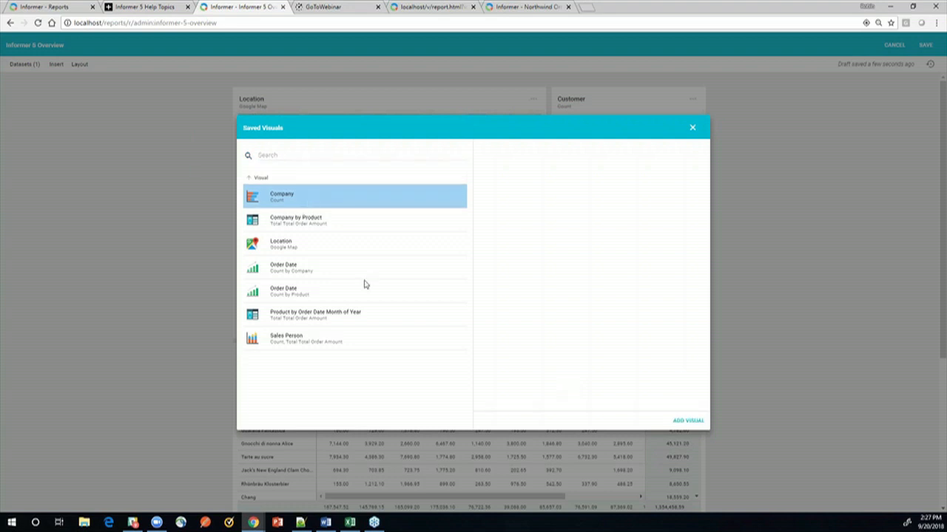
{"action": "left_click", "coordinate": [318, 224]}
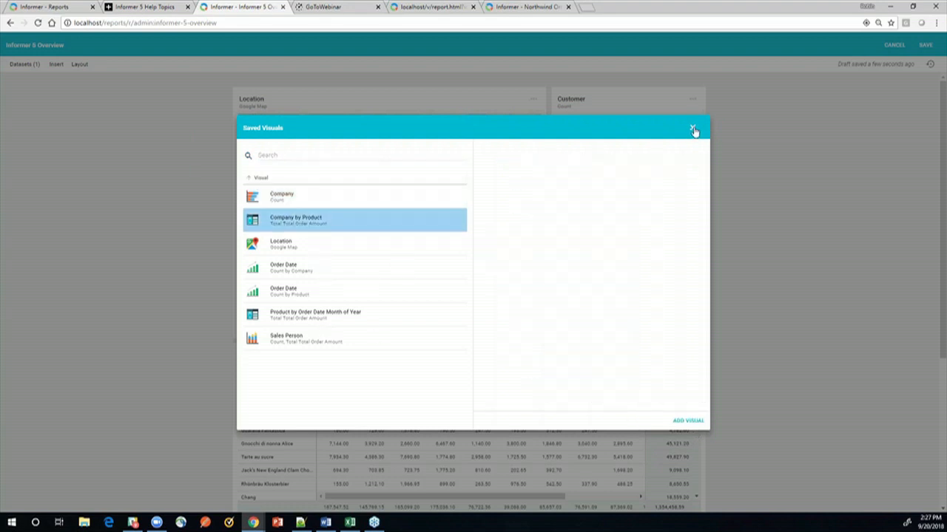
{"action": "left_click", "coordinate": [712, 260]}
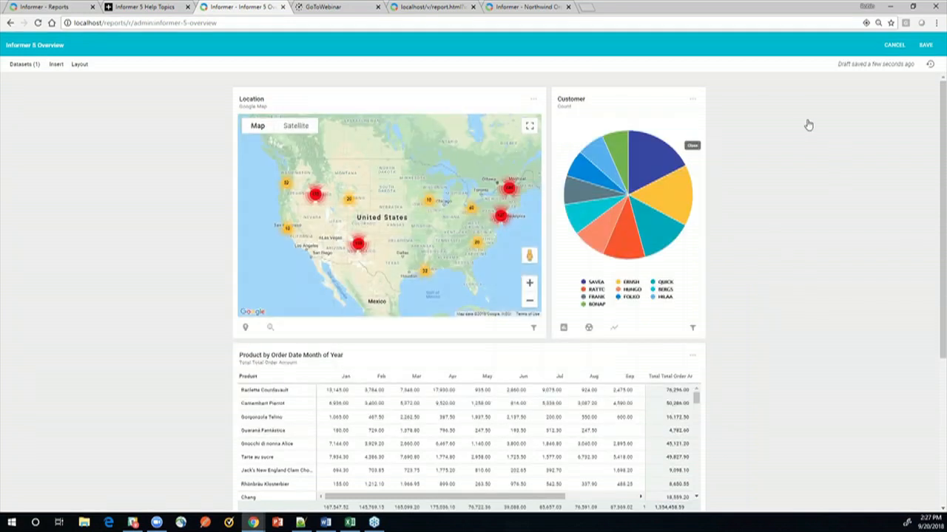
Step: Filter the dashboard's Customer pie chart by Customer Country, selecting Germany from the distinct values
{"action": "left_click", "coordinate": [693, 329]}
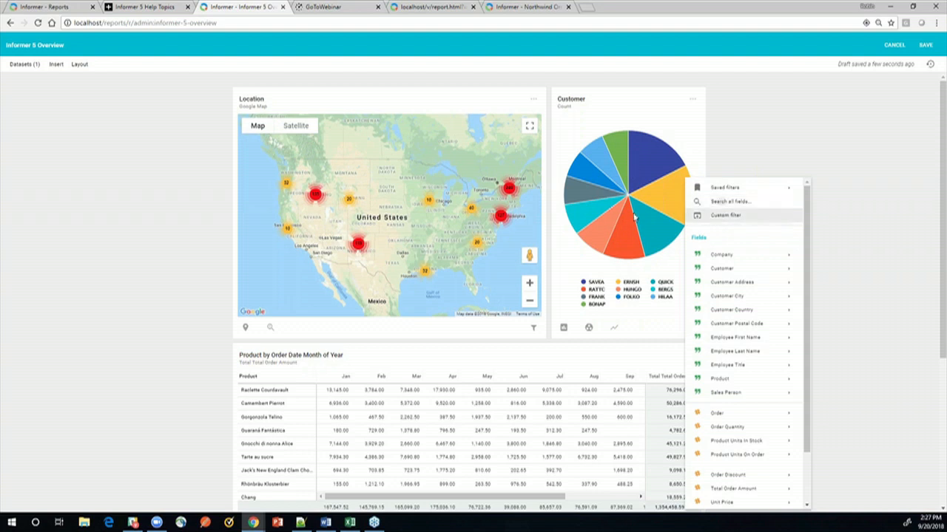
{"action": "mouse_move", "coordinate": [716, 353]}
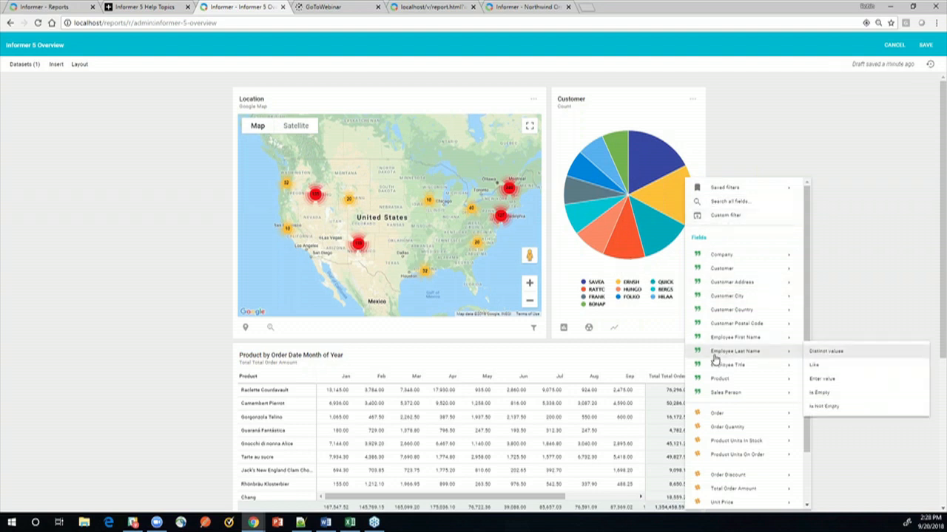
{"action": "mouse_move", "coordinate": [724, 383]}
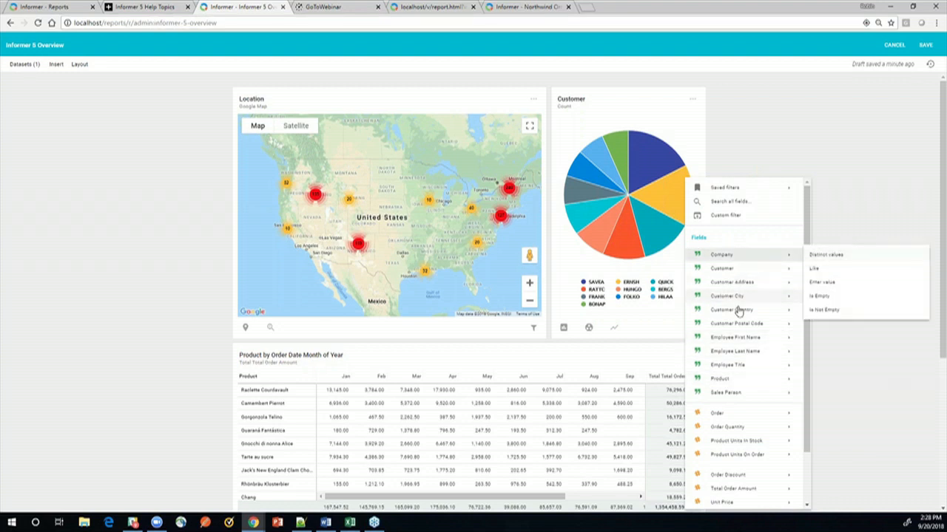
{"action": "mouse_move", "coordinate": [737, 312]}
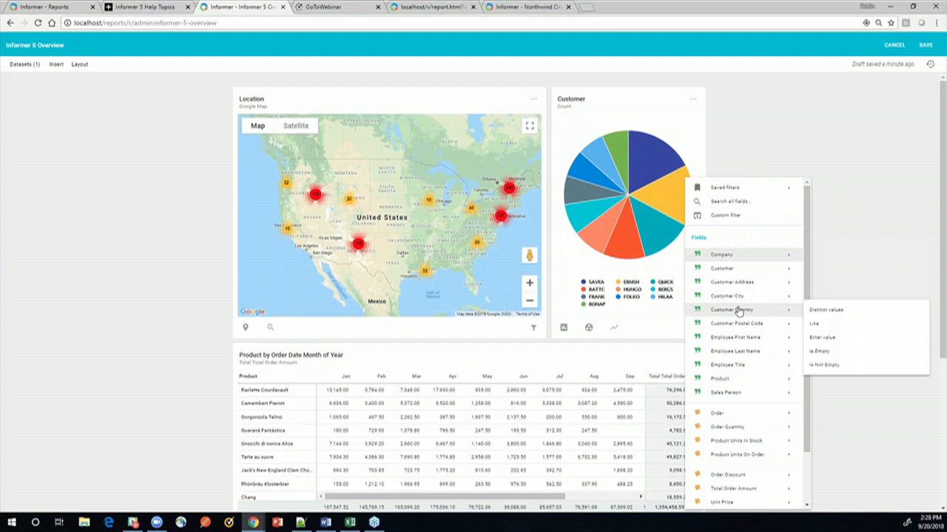
{"action": "left_click", "coordinate": [823, 311]}
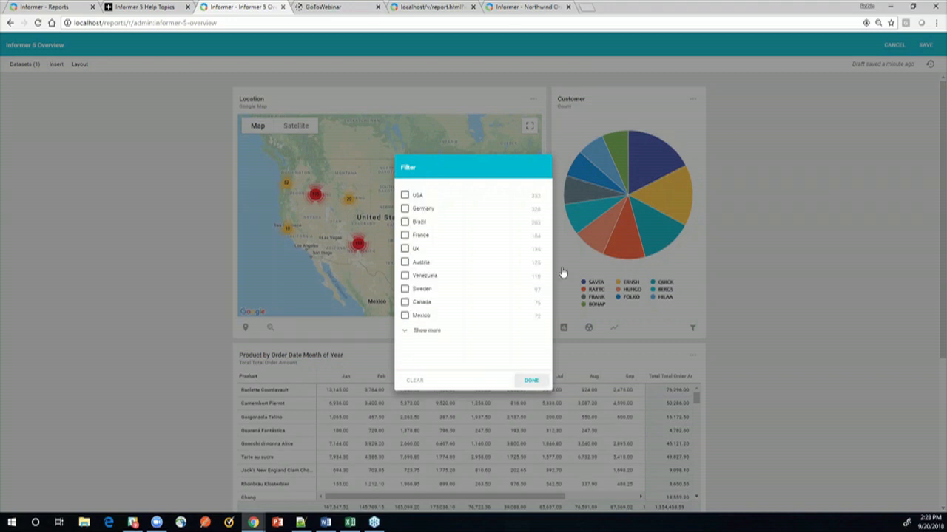
{"action": "left_click", "coordinate": [405, 209]}
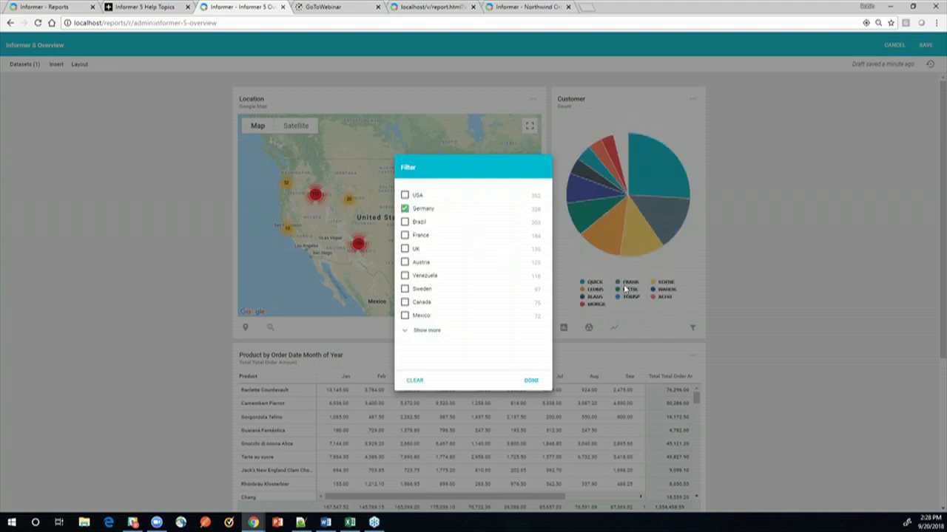
{"action": "left_click", "coordinate": [625, 288]}
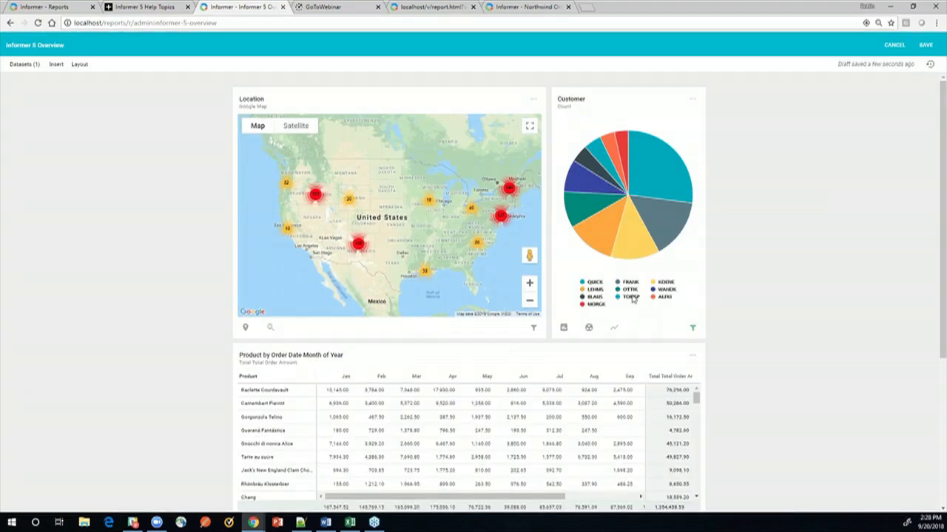
Step: Clear the Customer chart's country filter and leave the dashboard's edit mode
{"action": "left_click", "coordinate": [693, 330]}
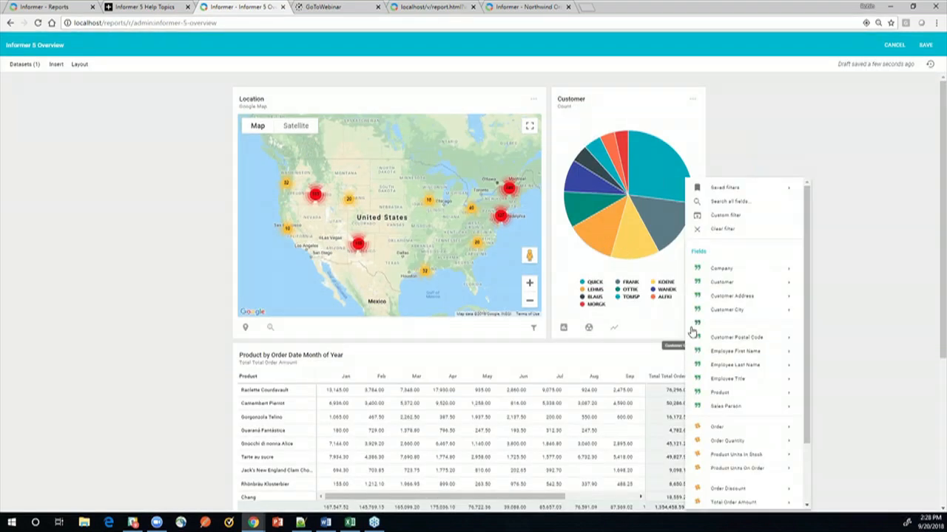
{"action": "left_click", "coordinate": [709, 231]}
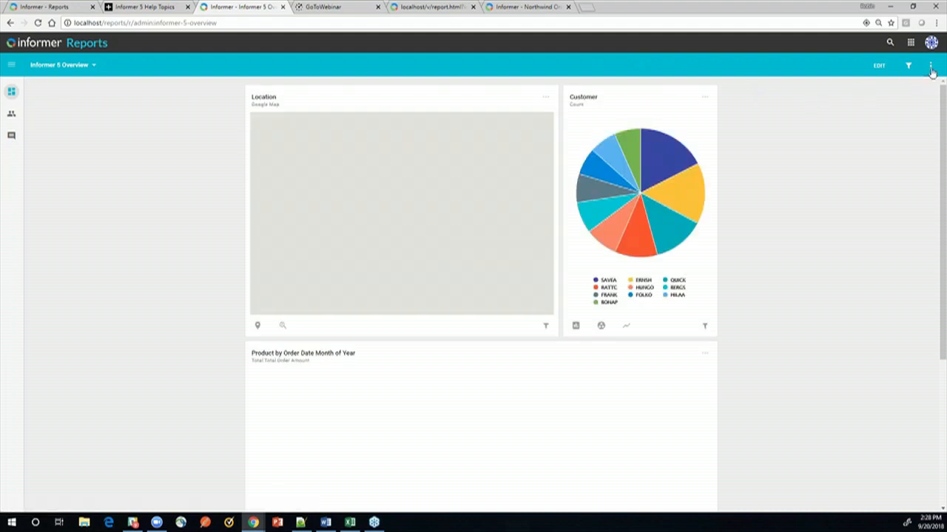
Step: Apply the saved filter 1998 Sales to the whole dashboard through its Intro to Informer 5 Overview dataset and review the charts
{"action": "left_click", "coordinate": [930, 66]}
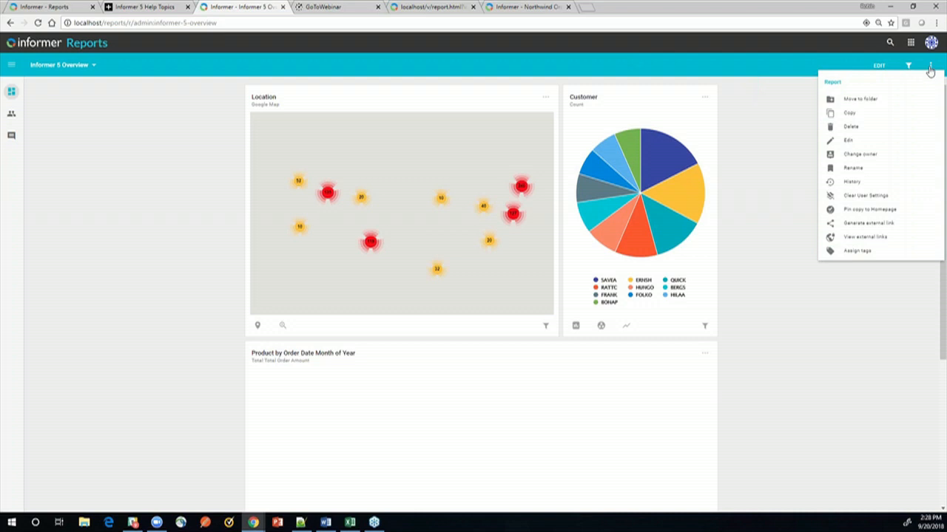
{"action": "left_click", "coordinate": [930, 66]}
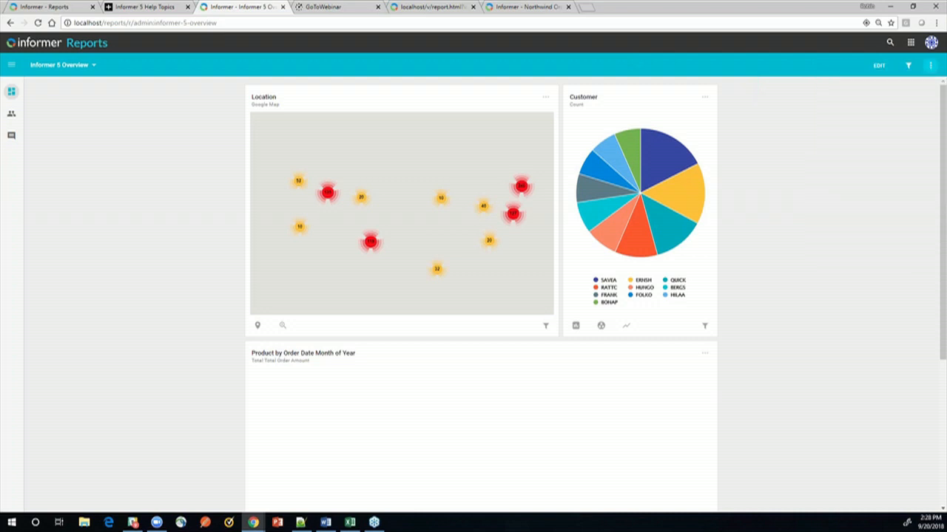
{"action": "left_click", "coordinate": [908, 68]}
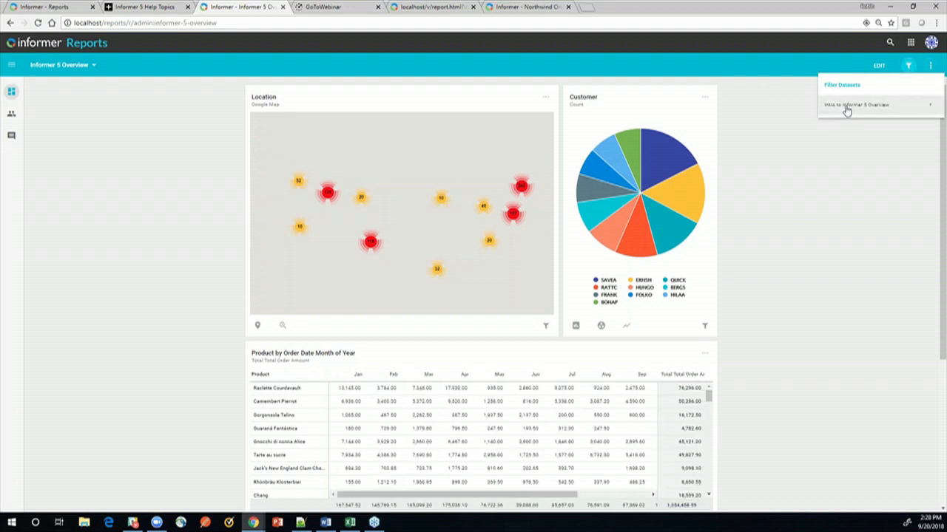
{"action": "mouse_move", "coordinate": [846, 110]}
{"action": "mouse_move", "coordinate": [740, 107]}
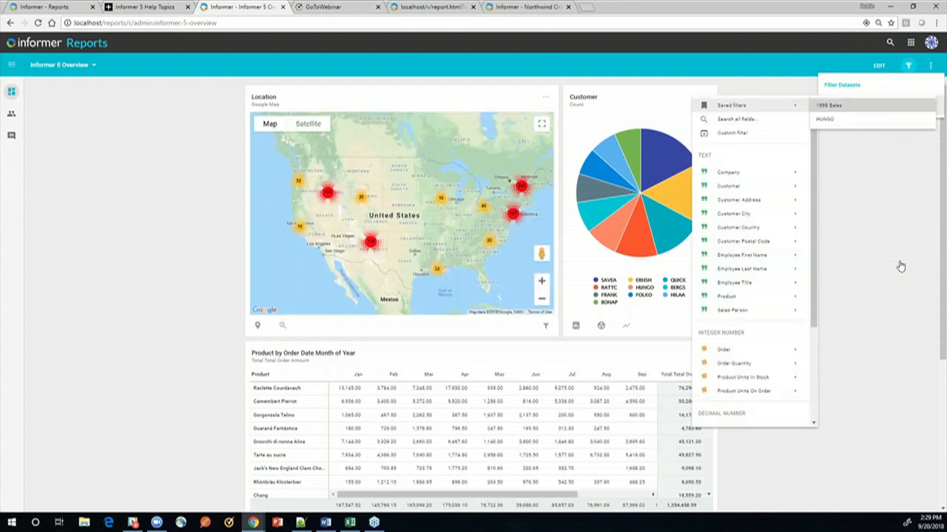
{"action": "left_click", "coordinate": [830, 106]}
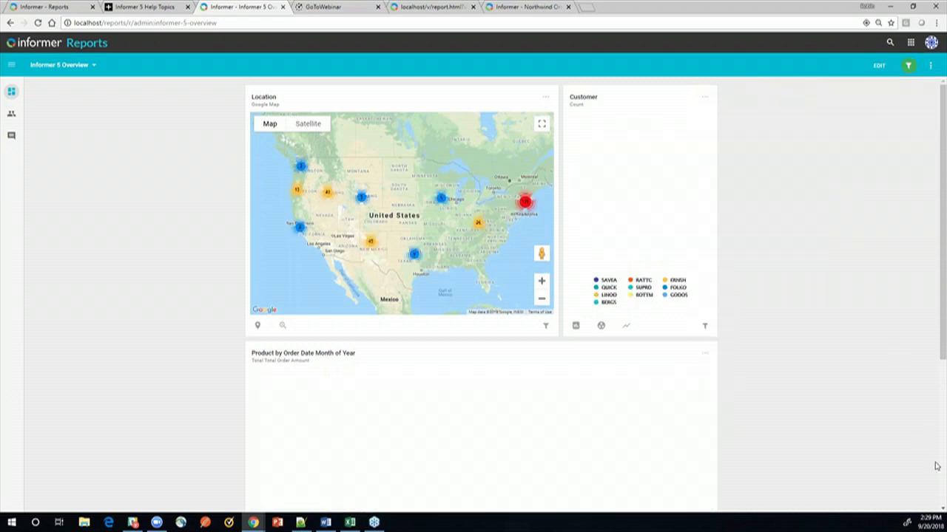
{"action": "scroll", "coordinate": [919, 266], "scroll_direction": "down", "scroll_amount": 3}
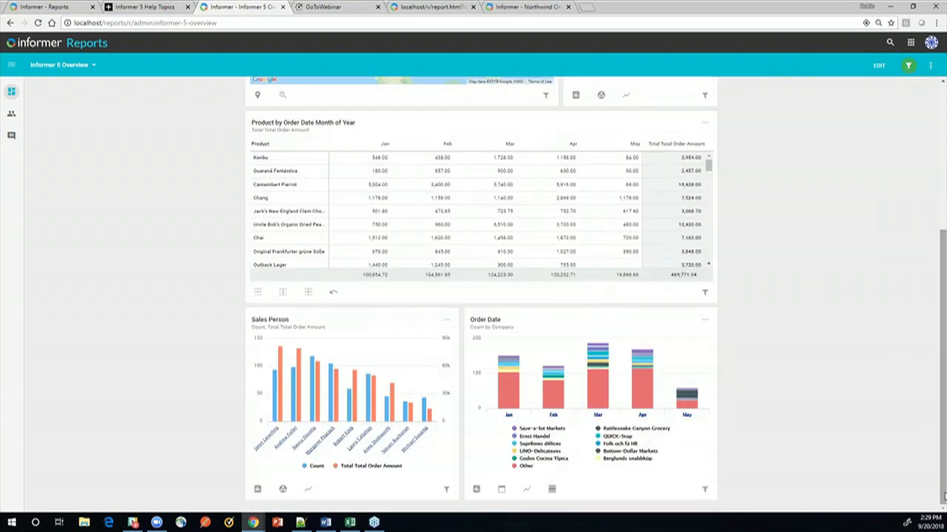
{"action": "scroll", "coordinate": [943, 118], "scroll_direction": "up", "scroll_amount": 3}
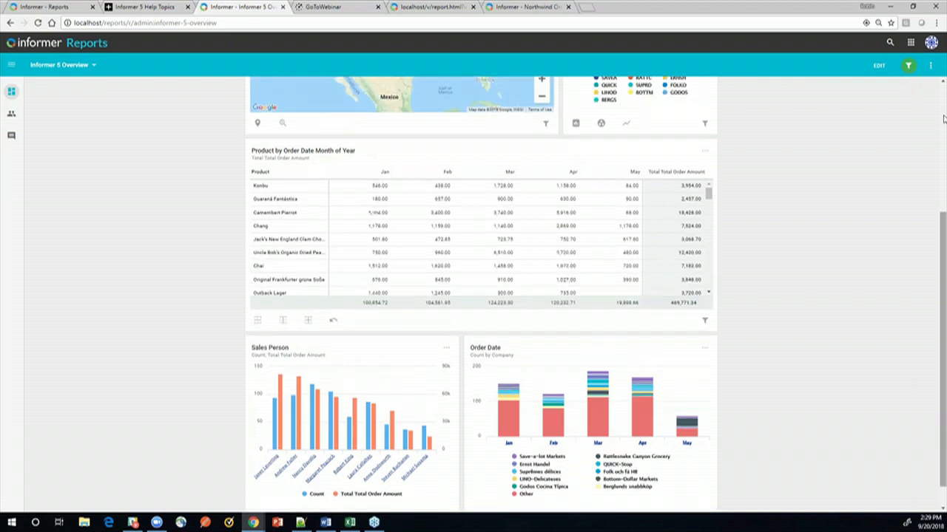
Step: Drill down the SAVEA slice of the Customer pie chart by Product
{"action": "mouse_move", "coordinate": [670, 159]}
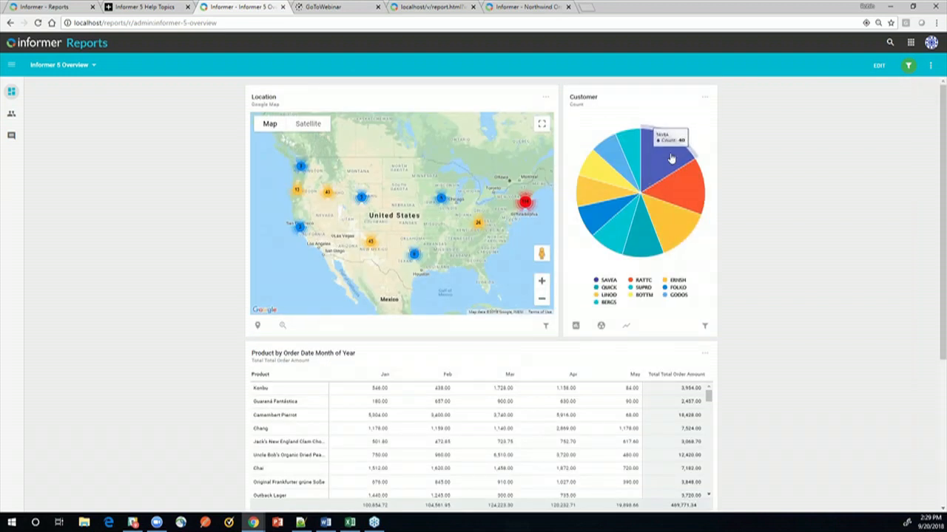
{"action": "left_click", "coordinate": [671, 159]}
{"action": "mouse_move", "coordinate": [724, 169]}
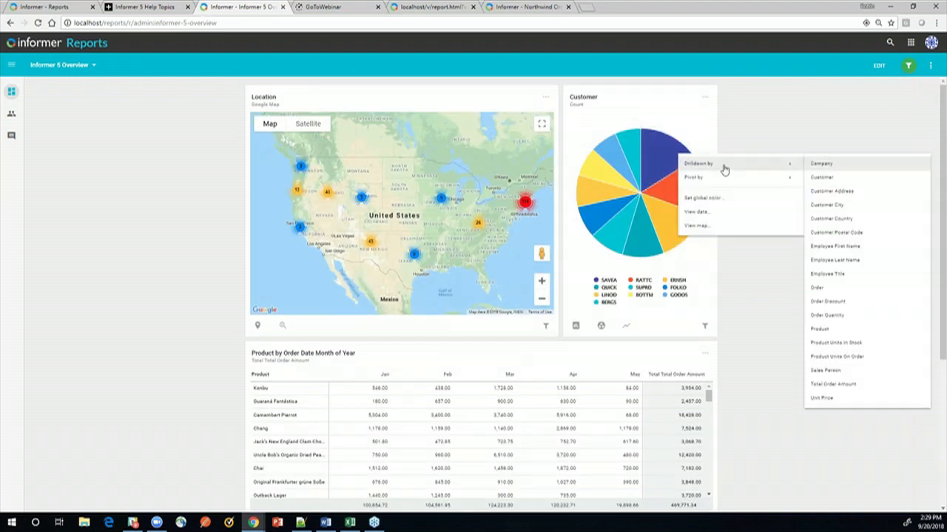
{"action": "left_click", "coordinate": [831, 330]}
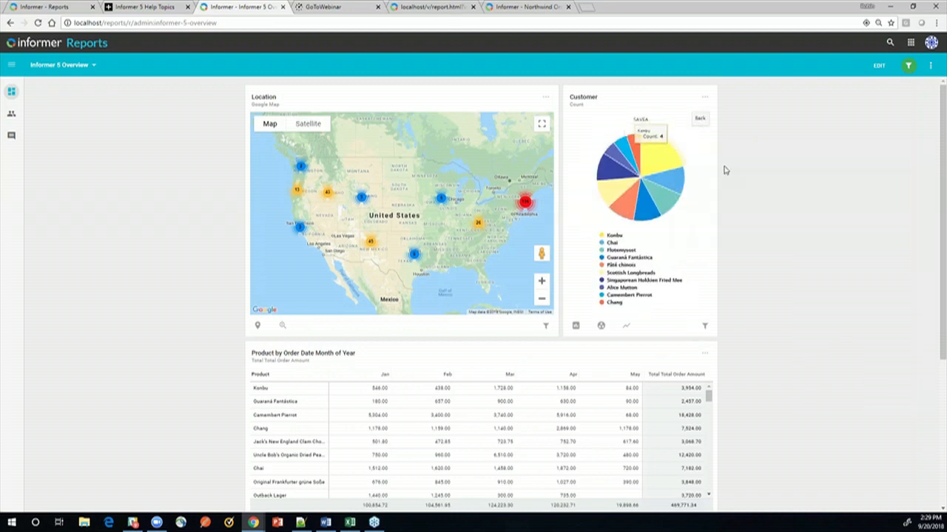
Step: Drill down the Konbu slice of the Customer pie chart by Sales Person
{"action": "left_click", "coordinate": [682, 171]}
{"action": "mouse_move", "coordinate": [743, 164]}
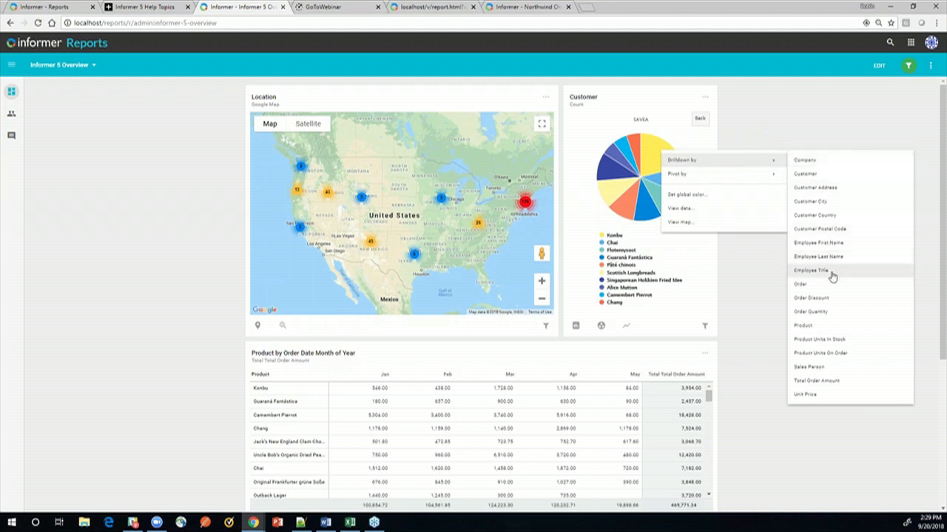
{"action": "left_click", "coordinate": [836, 368]}
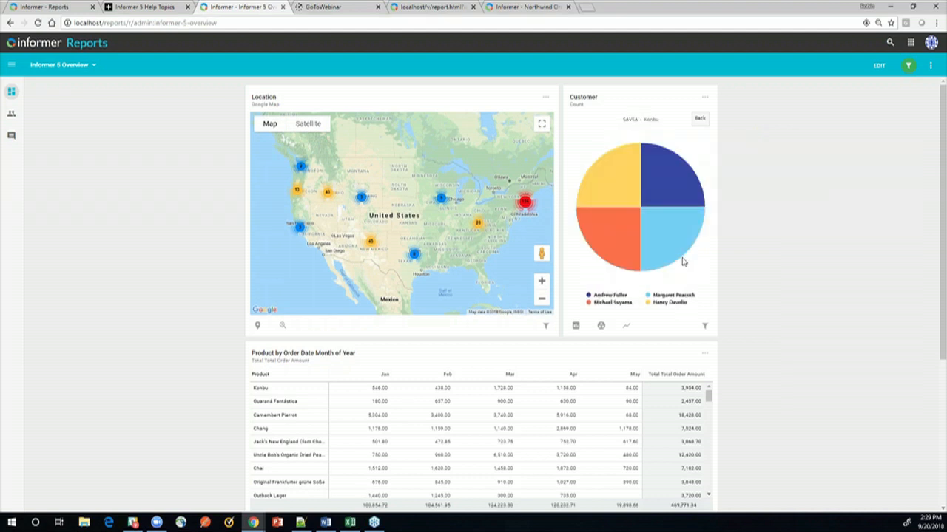
Step: View the underlying data of the light blue salesperson slice in the Customer chart, and close the data window
{"action": "right_click", "coordinate": [676, 246]}
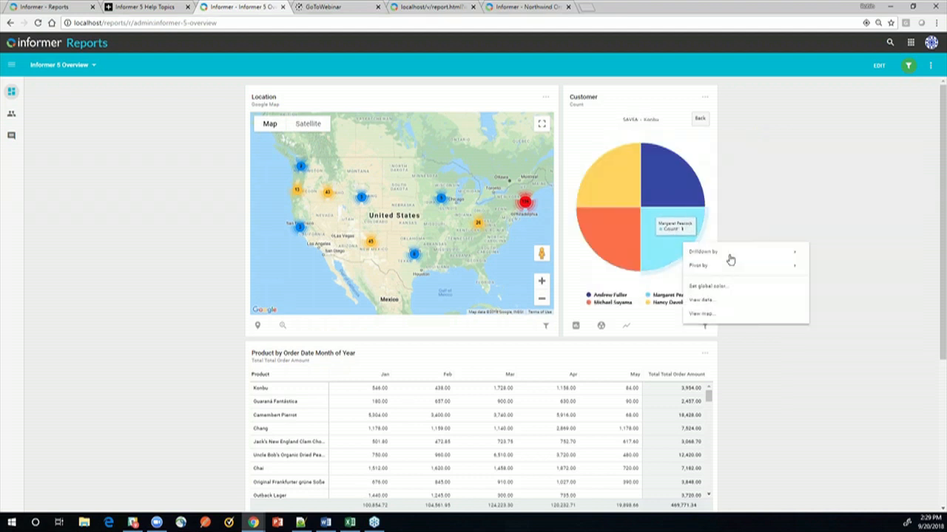
{"action": "left_click", "coordinate": [771, 315]}
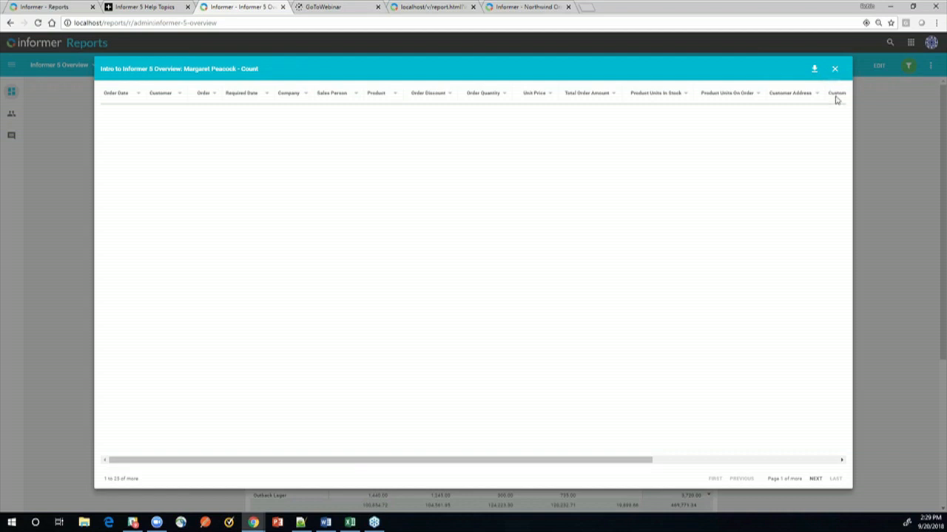
{"action": "left_click", "coordinate": [835, 69]}
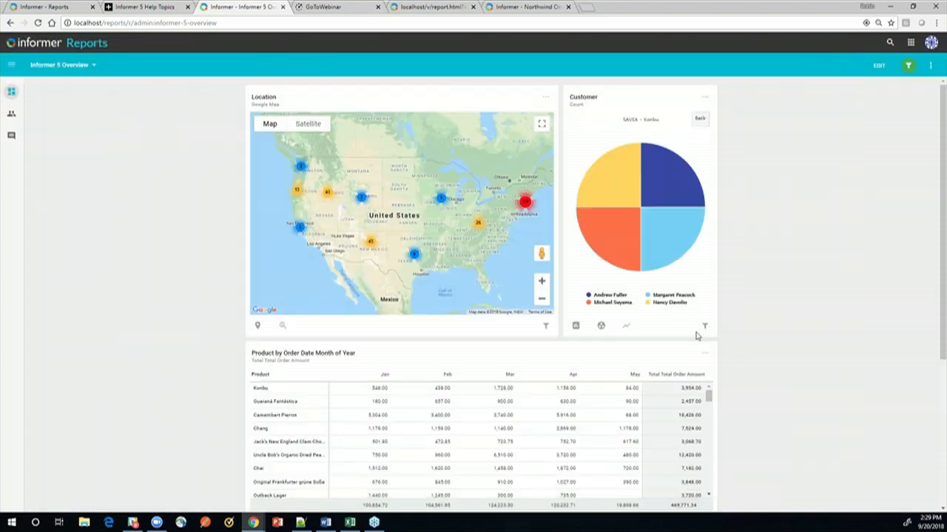
Step: Go back one drilldown level in the Customer chart, and open the Intro to Informer 5 Comparison report
{"action": "left_click", "coordinate": [699, 121]}
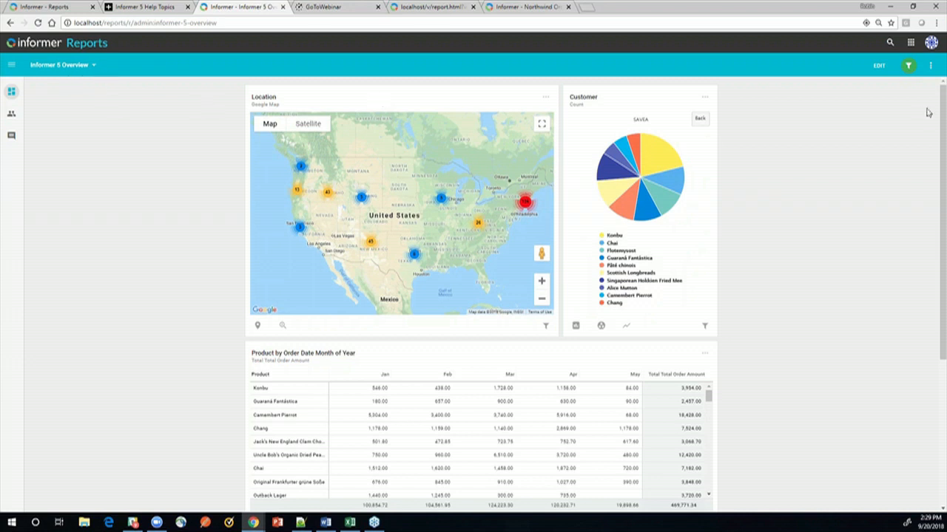
{"action": "left_click", "coordinate": [911, 43]}
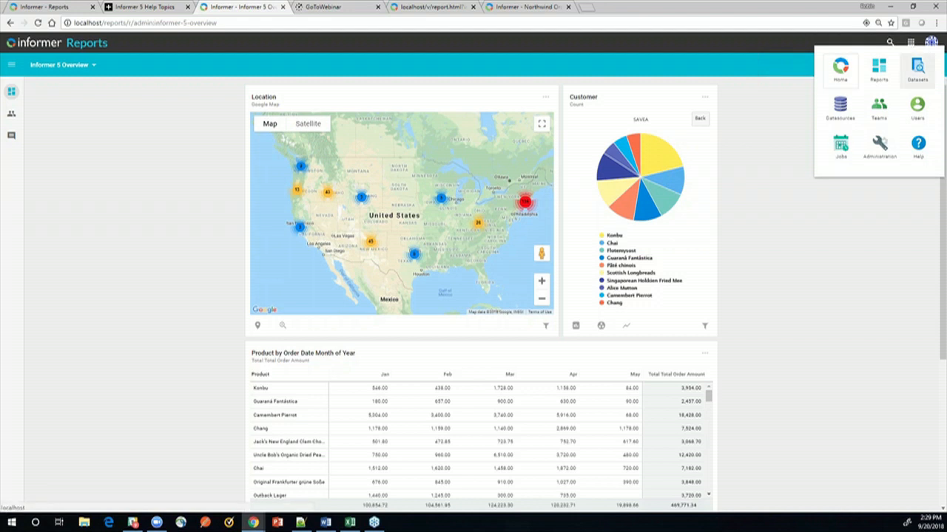
{"action": "left_click", "coordinate": [878, 69]}
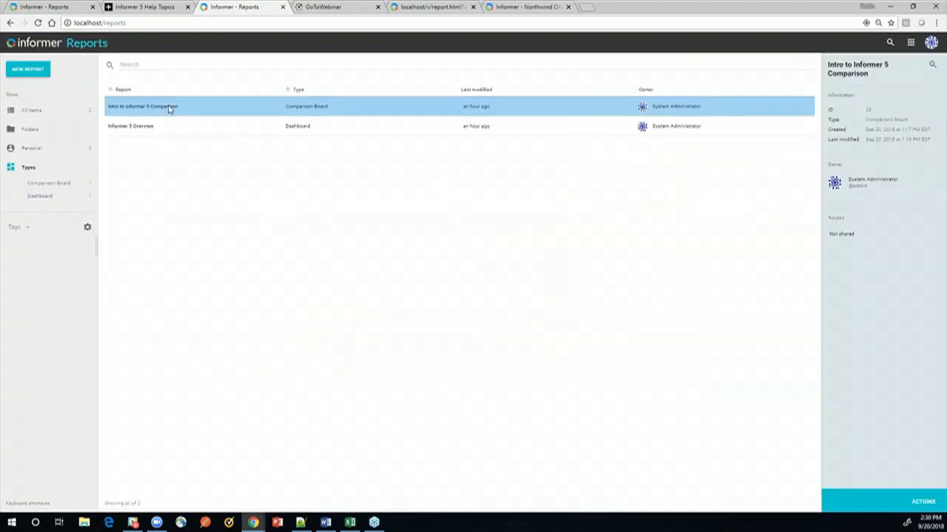
{"action": "left_click", "coordinate": [169, 108]}
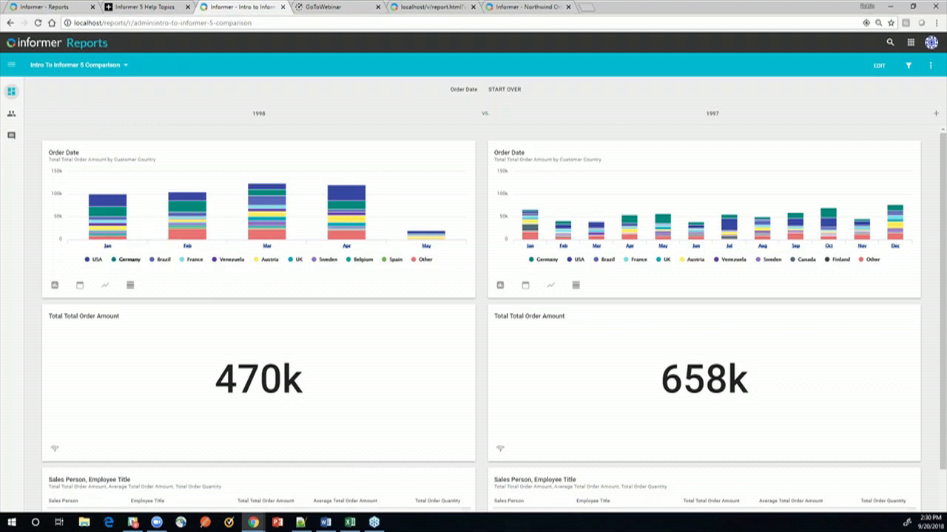
Step: Inspect the January bar in the 1998 Order Date chart, and toggle the Germany series off and on
{"action": "mouse_move", "coordinate": [121, 235]}
{"action": "mouse_move", "coordinate": [108, 206]}
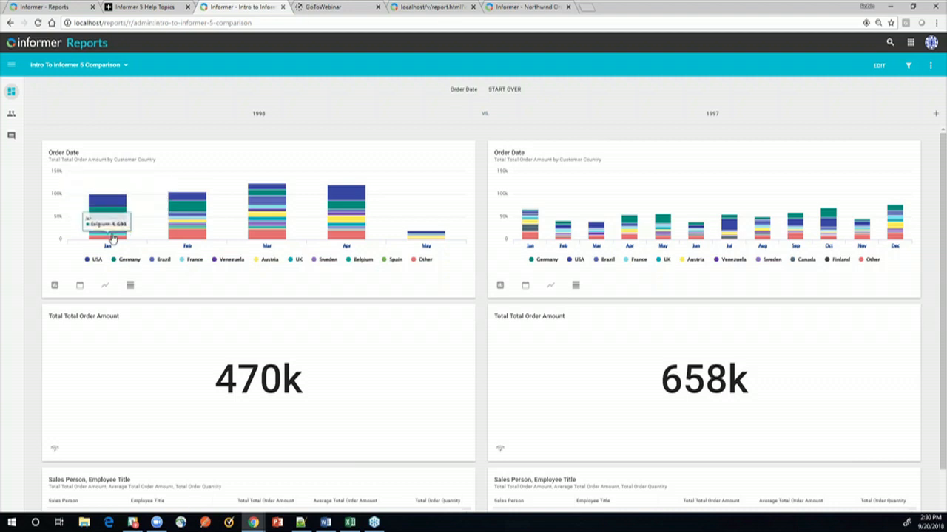
{"action": "left_click", "coordinate": [118, 260]}
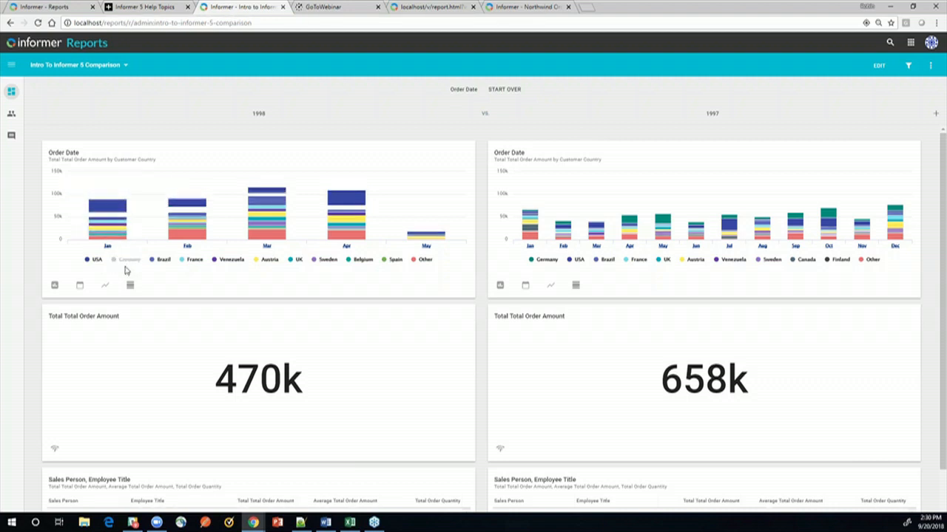
{"action": "left_click", "coordinate": [122, 268]}
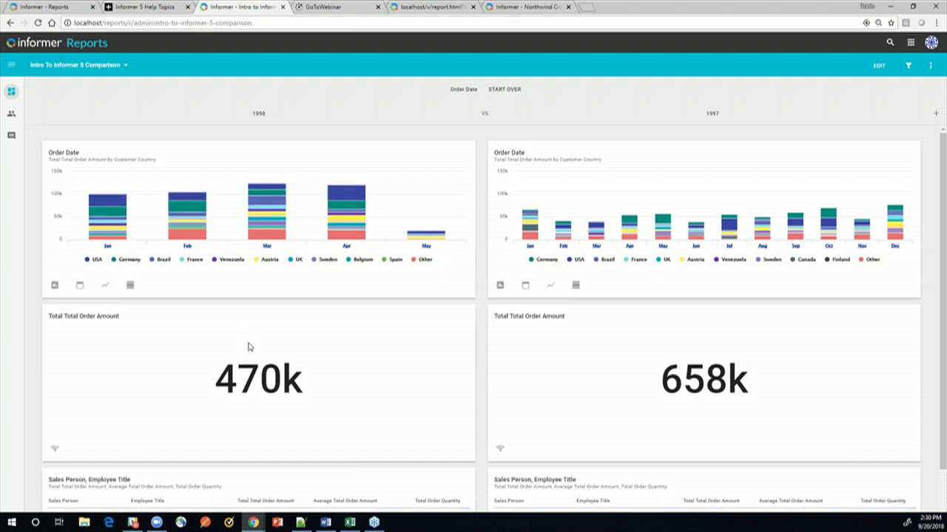
Step: Hide the Germany, Brazil and Venezuela series in the 1998 Order Date chart, and restore all three
{"action": "left_click", "coordinate": [123, 260]}
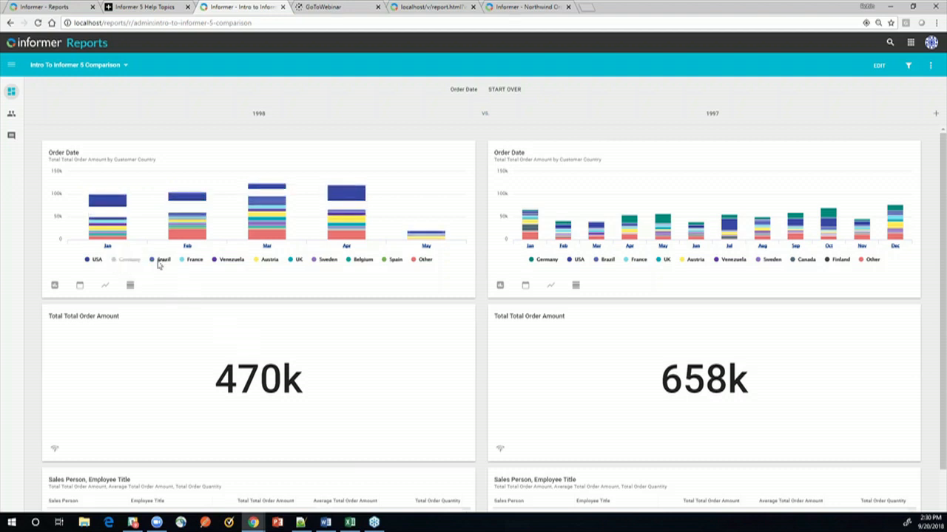
{"action": "left_click", "coordinate": [160, 260]}
{"action": "left_click", "coordinate": [227, 260]}
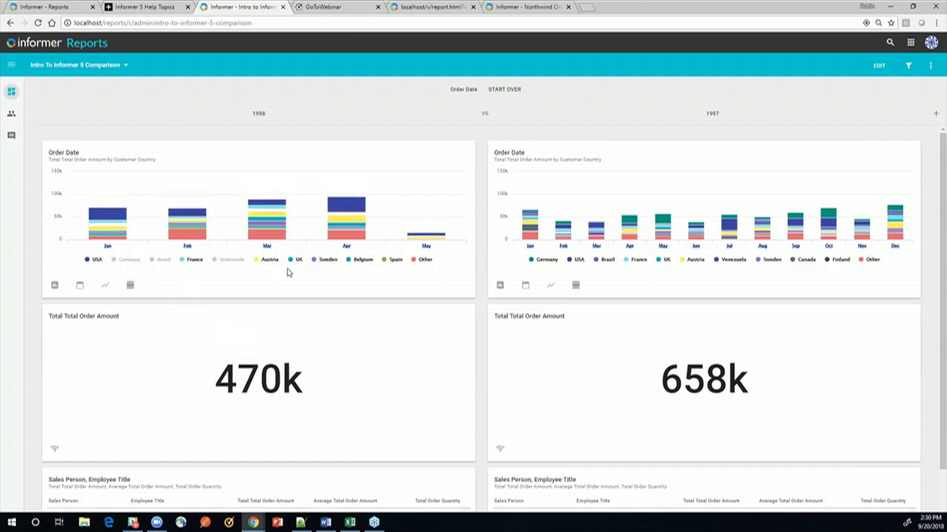
{"action": "left_click", "coordinate": [216, 262]}
{"action": "left_click", "coordinate": [160, 262]}
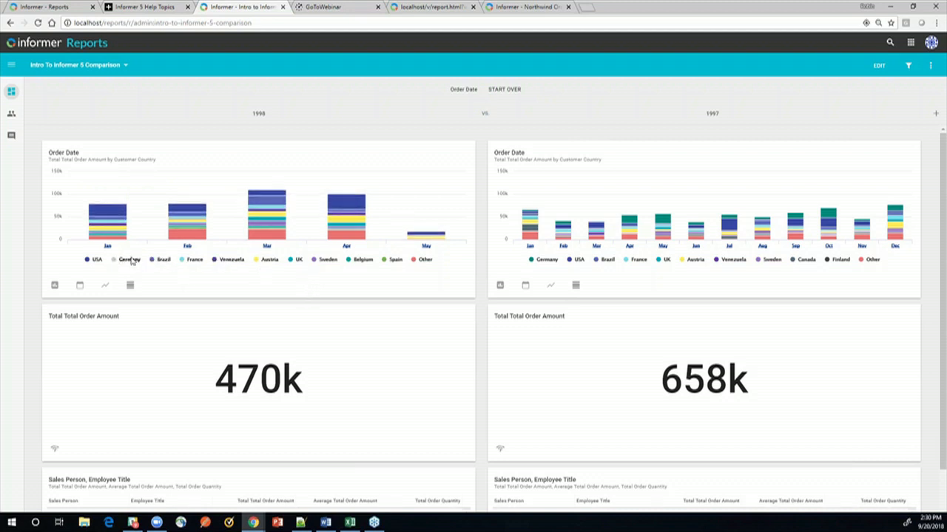
{"action": "left_click", "coordinate": [125, 260]}
Step: Put the comparison board into edit mode and insert a pie chart grouped by Customer
{"action": "scroll", "coordinate": [651, 315], "scroll_direction": "down", "scroll_amount": 2}
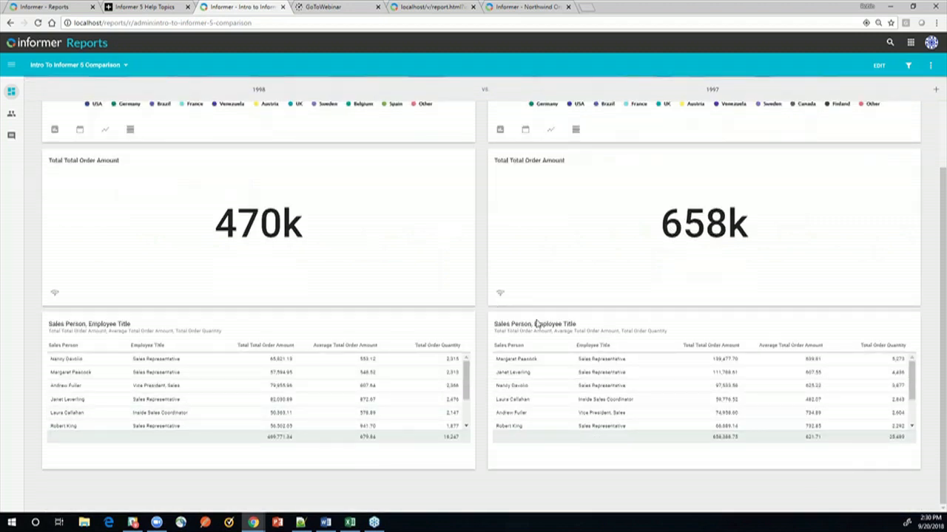
{"action": "scroll", "coordinate": [537, 324], "scroll_direction": "up", "scroll_amount": 2}
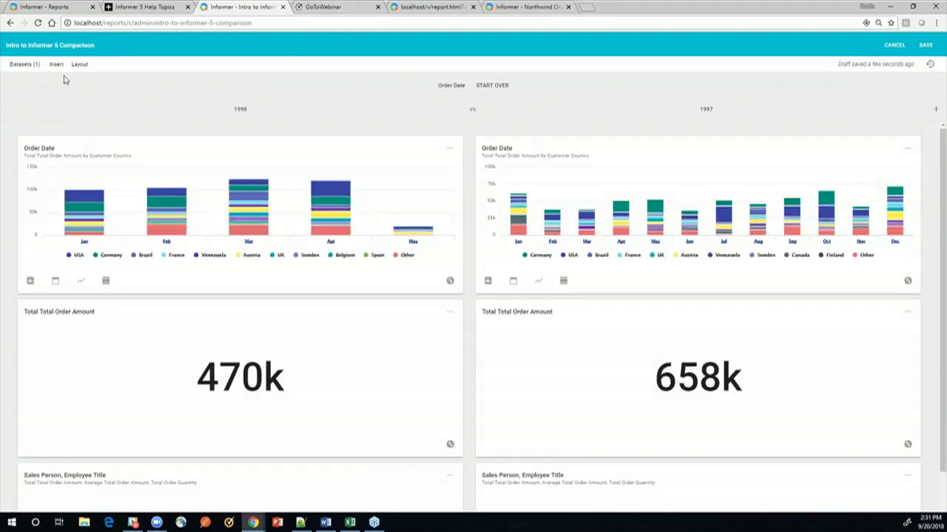
{"action": "left_click", "coordinate": [55, 65]}
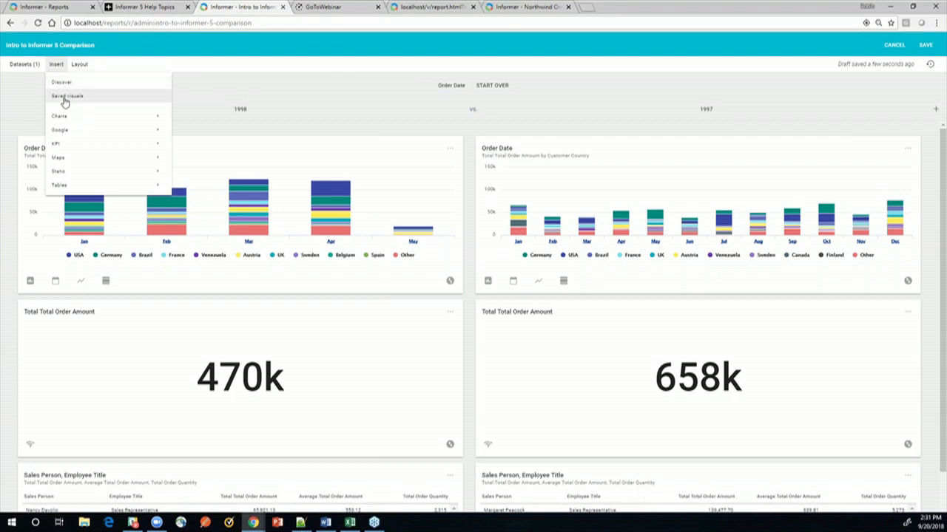
{"action": "mouse_move", "coordinate": [62, 118]}
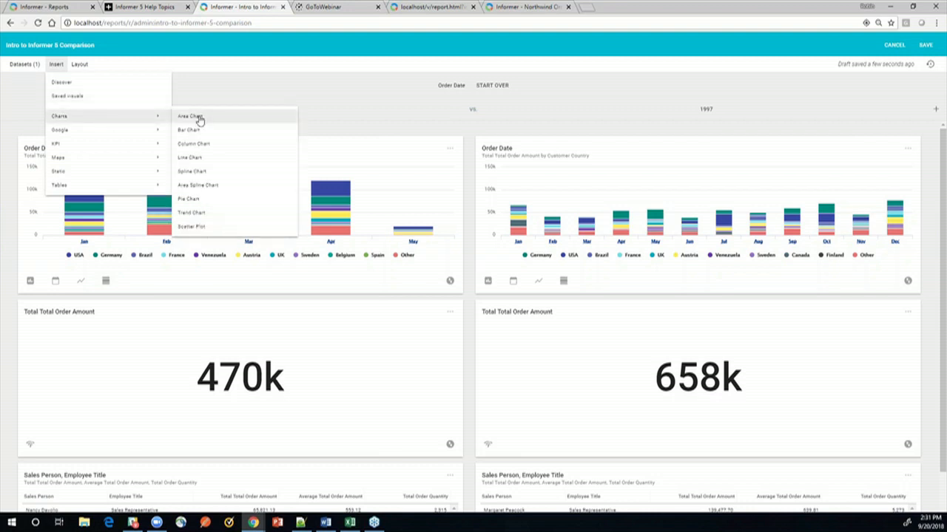
{"action": "left_click", "coordinate": [201, 200]}
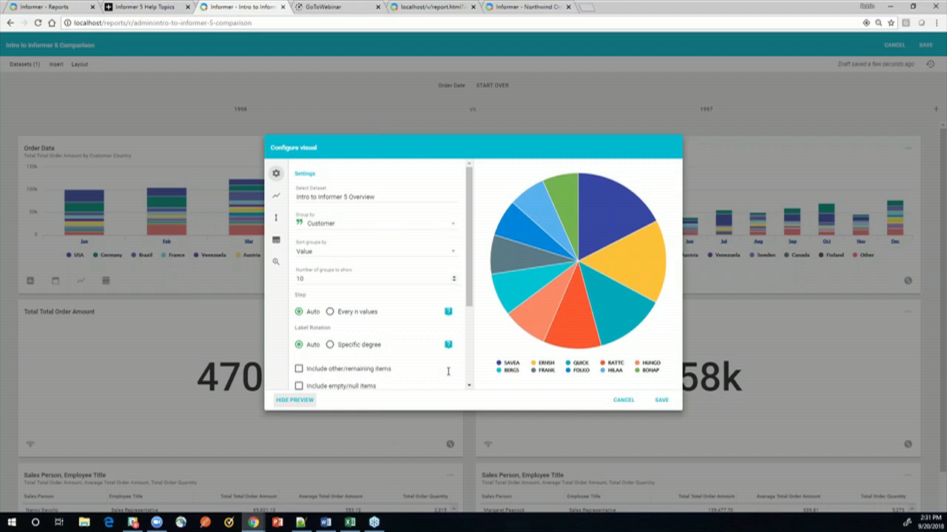
Step: Split the new Customer pie chart by the Employee Last Name field
{"action": "scroll", "coordinate": [423, 390], "scroll_direction": "down", "scroll_amount": 3}
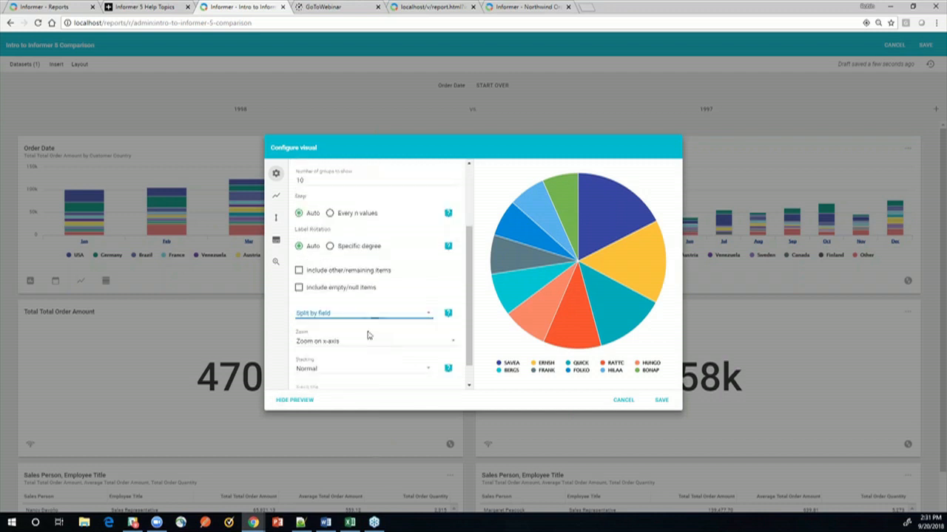
{"action": "left_click", "coordinate": [330, 317]}
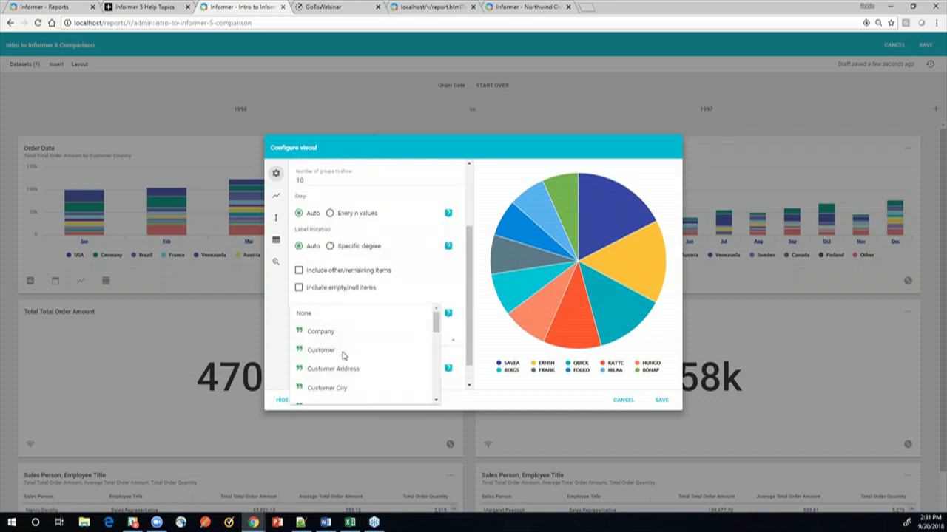
{"action": "scroll", "coordinate": [358, 363], "scroll_direction": "down", "scroll_amount": 2}
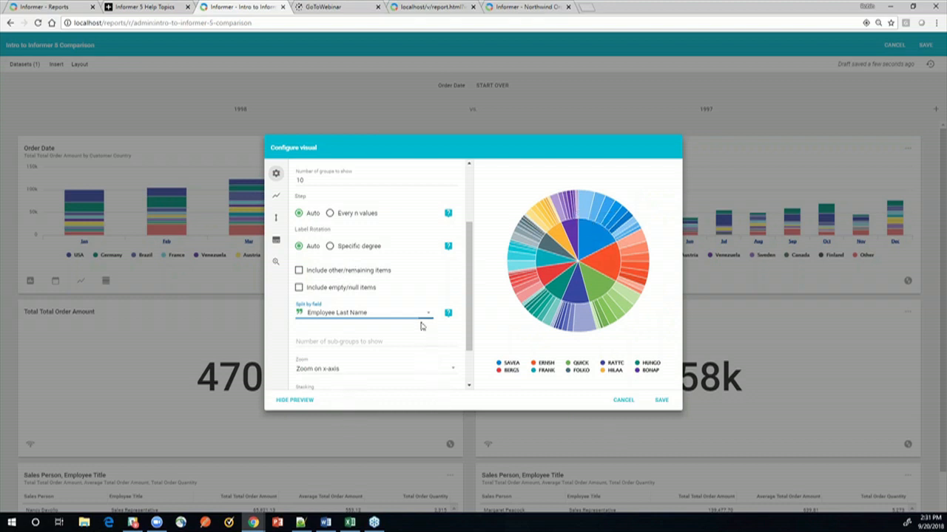
{"action": "left_click", "coordinate": [469, 384]}
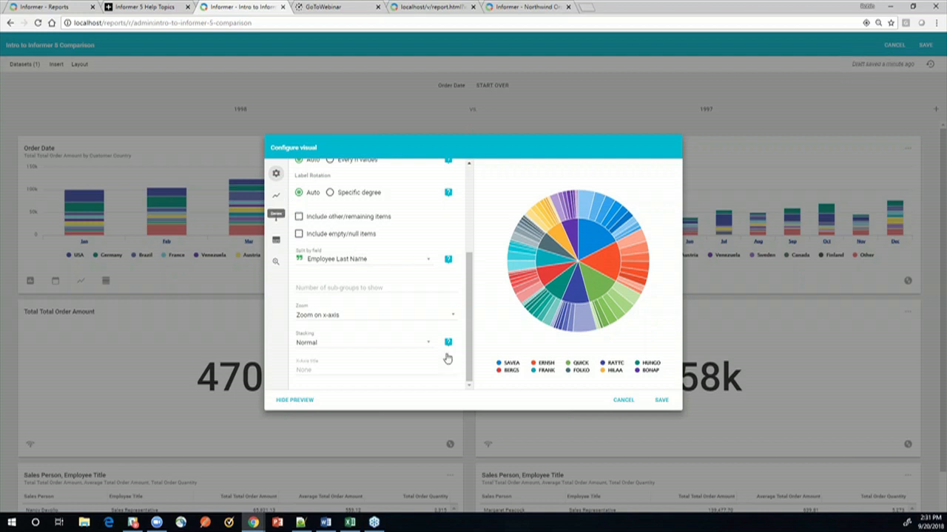
Step: Set the pie series' value field to Average Order Quantity, save the visual, and review the Customer charts it adds to both columns
{"action": "left_click", "coordinate": [276, 195]}
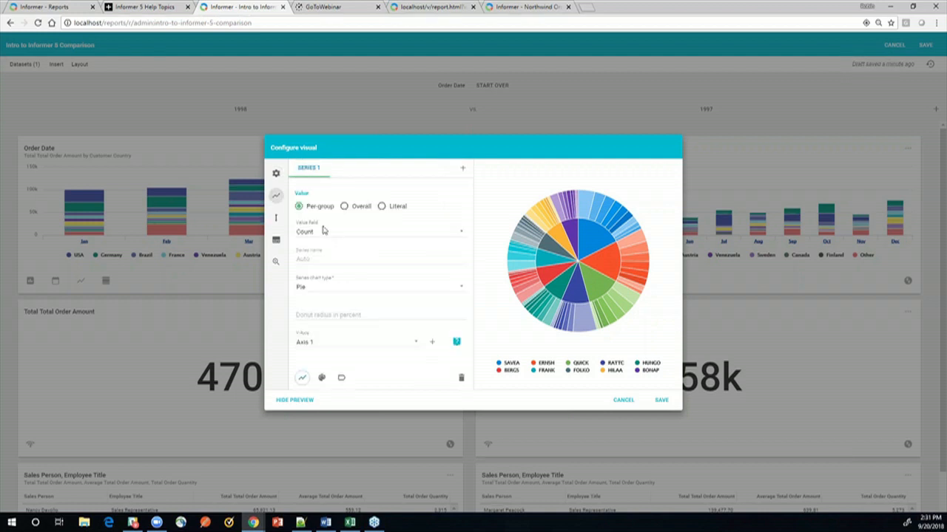
{"action": "left_click", "coordinate": [322, 234]}
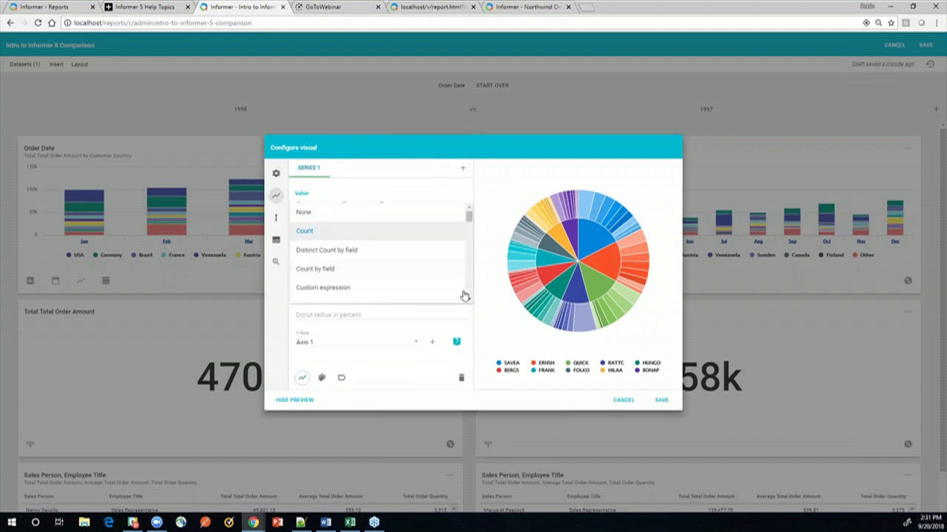
{"action": "scroll", "coordinate": [468, 294], "scroll_direction": "down", "scroll_amount": 5}
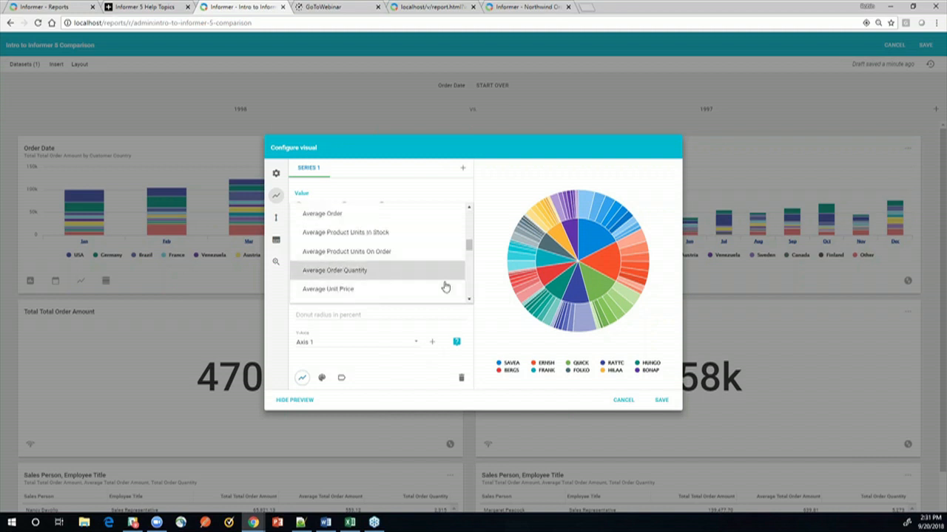
{"action": "left_click", "coordinate": [664, 441]}
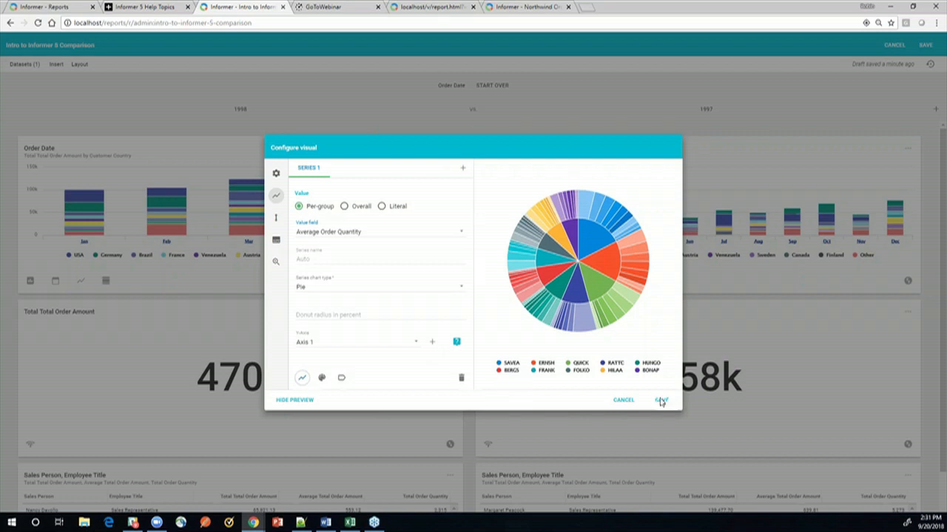
{"action": "left_click", "coordinate": [658, 402]}
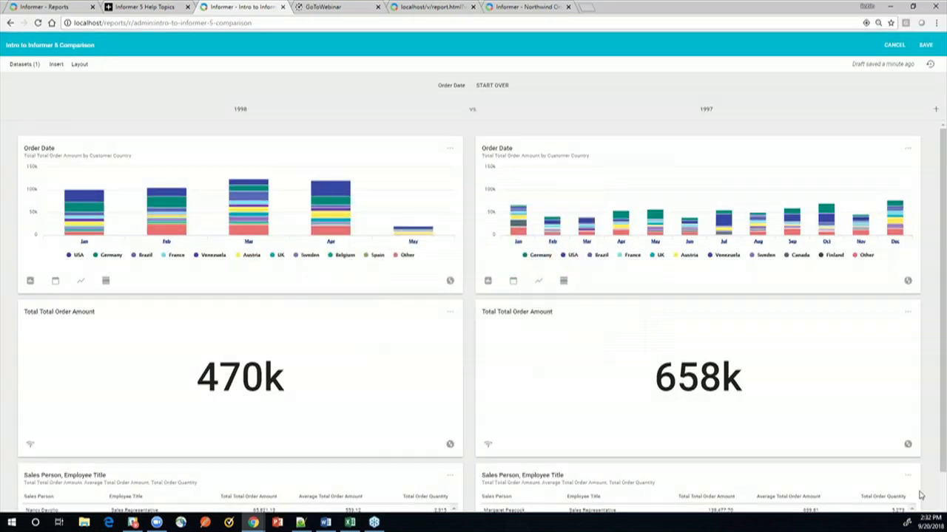
{"action": "scroll", "coordinate": [246, 387], "scroll_direction": "down", "scroll_amount": 4}
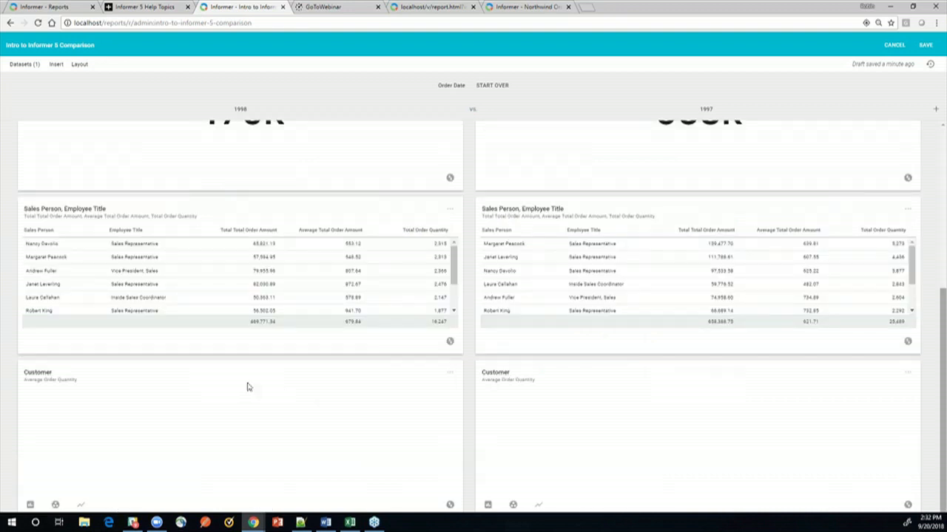
{"action": "scroll", "coordinate": [266, 429], "scroll_direction": "down", "scroll_amount": 1}
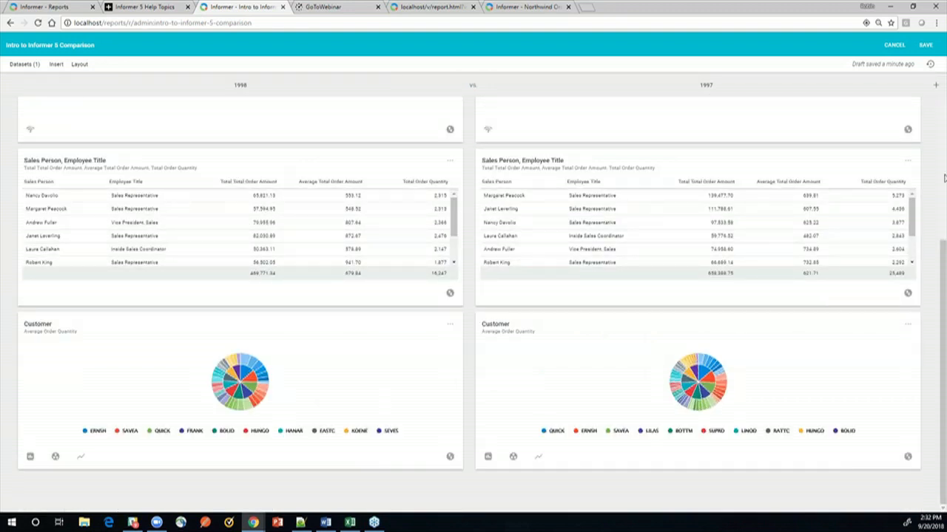
Step: Set the comparison to distinct values of Order Date and assign 1998 to the first column
{"action": "left_click", "coordinate": [943, 111]}
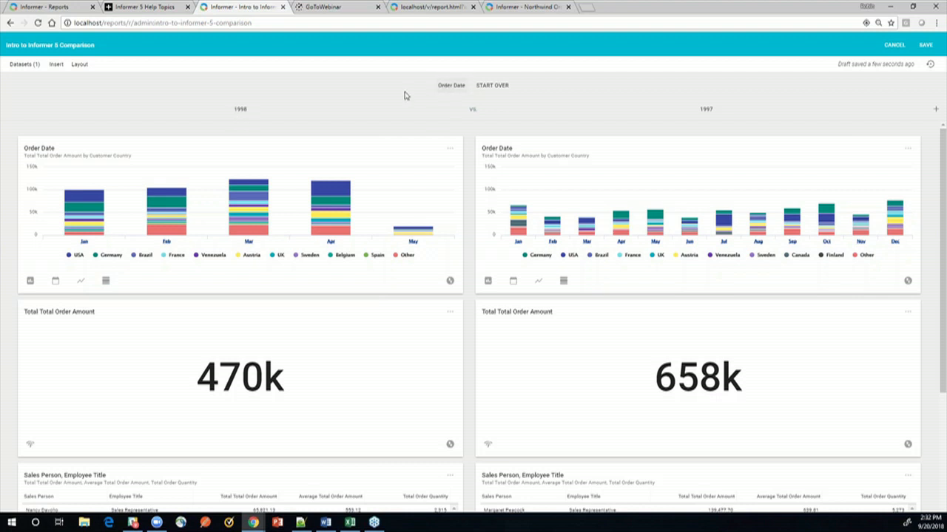
{"action": "left_click", "coordinate": [451, 86]}
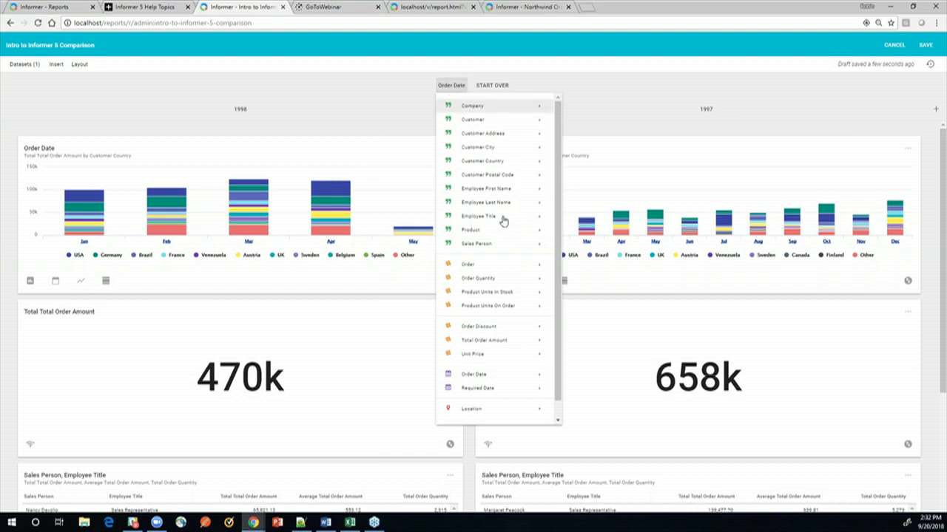
{"action": "mouse_move", "coordinate": [497, 376]}
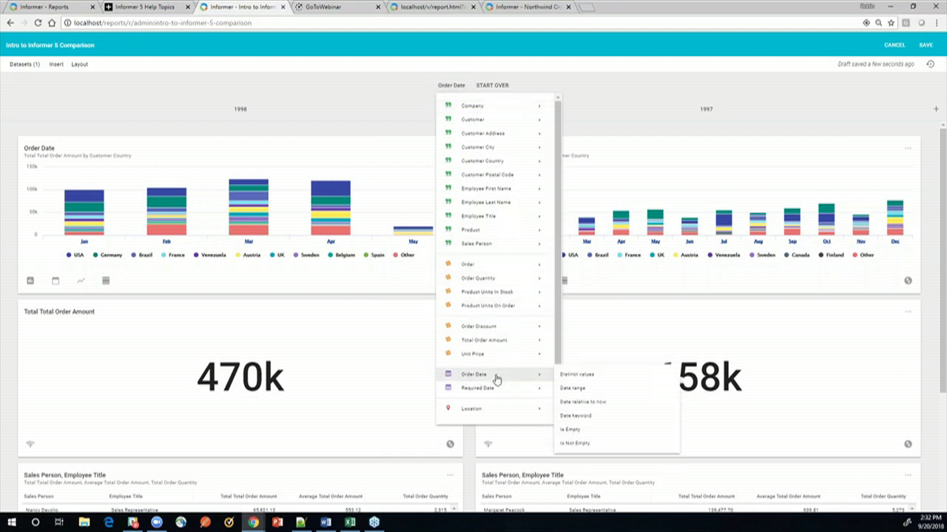
{"action": "left_click", "coordinate": [588, 374]}
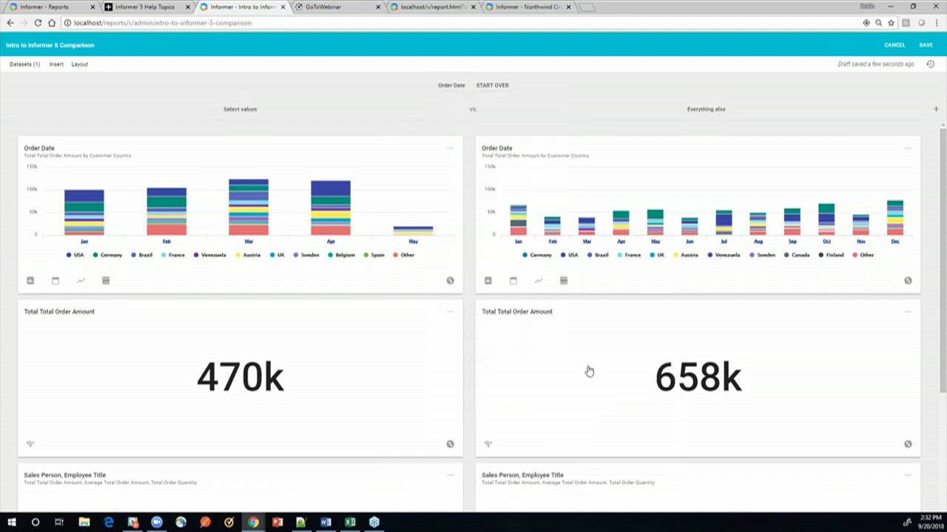
{"action": "left_click", "coordinate": [244, 111]}
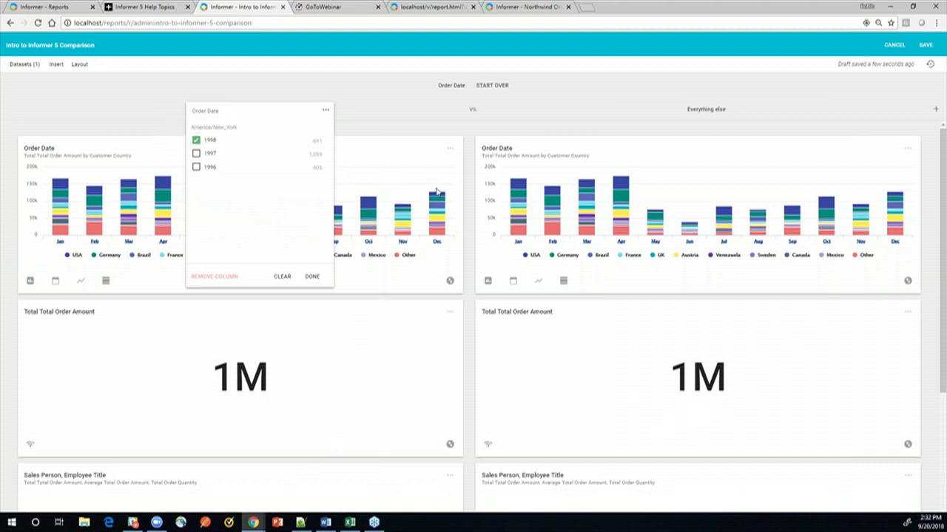
{"action": "left_click", "coordinate": [710, 112]}
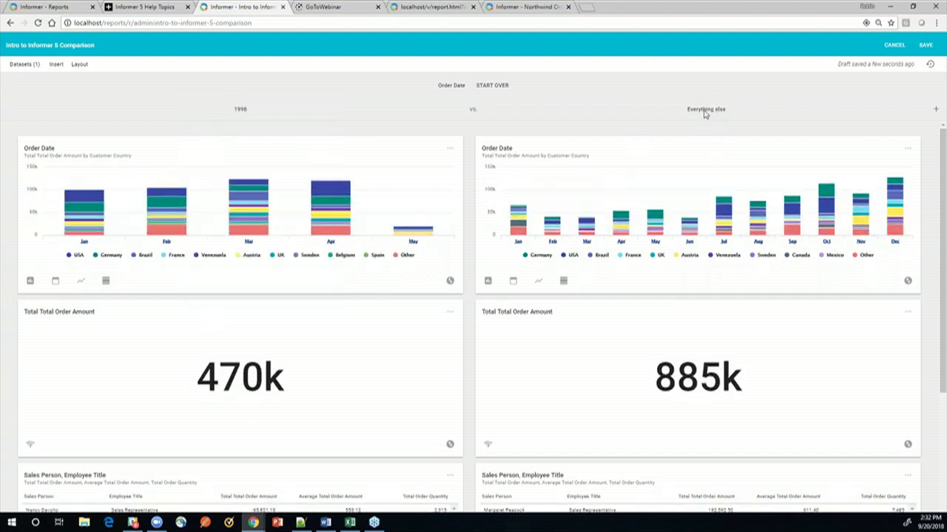
Step: Assign 1997 to the second comparison column, and add a third column for everything else
{"action": "left_click", "coordinate": [703, 113]}
{"action": "left_click", "coordinate": [660, 153]}
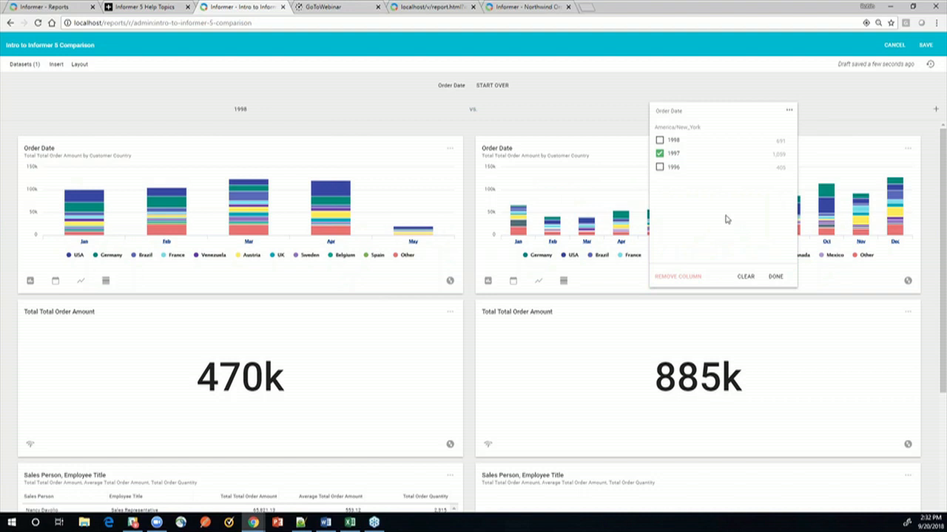
{"action": "left_click", "coordinate": [775, 275]}
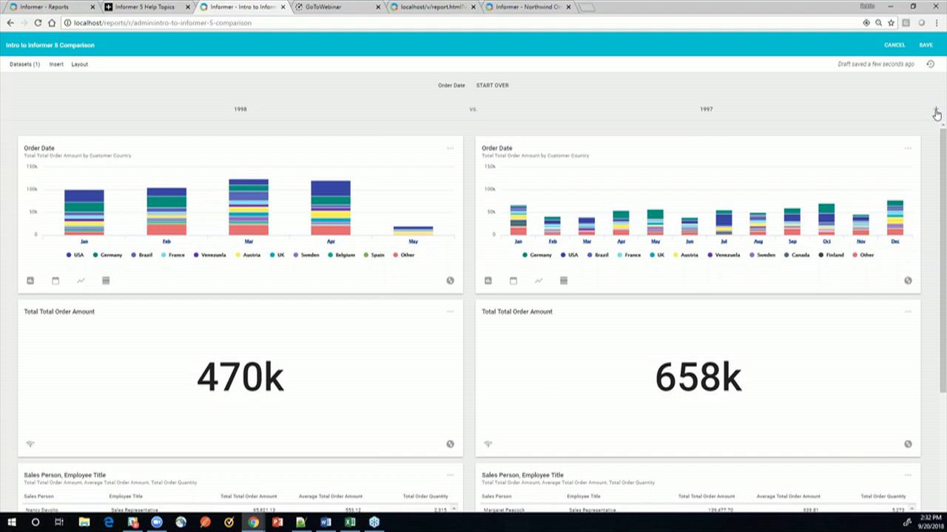
{"action": "left_click", "coordinate": [935, 111]}
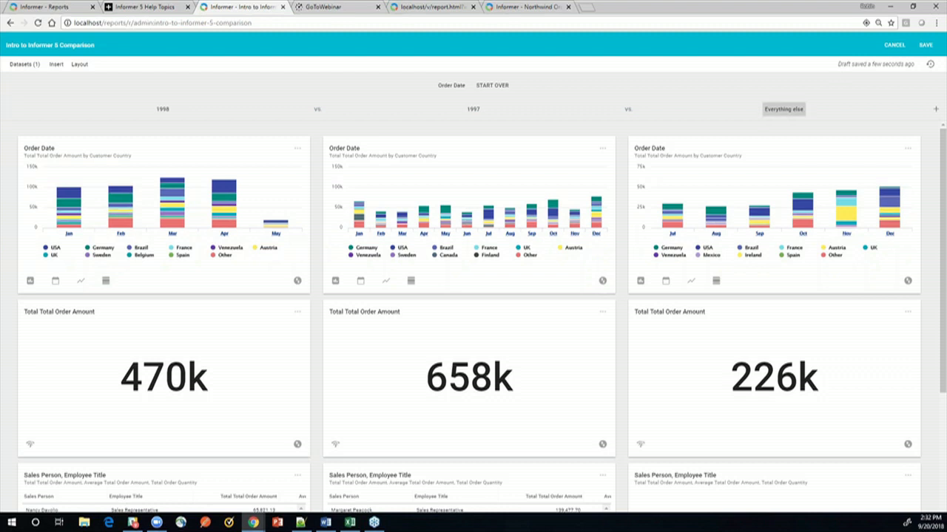
Step: Assign 1996 to the third comparison column, review the three years' visuals, and save the comparison board
{"action": "left_click", "coordinate": [783, 108]}
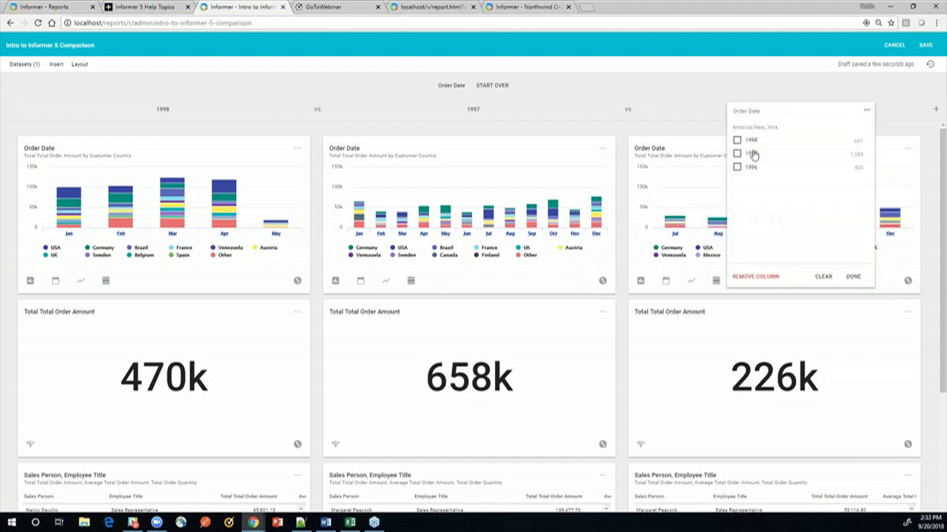
{"action": "left_click", "coordinate": [855, 277]}
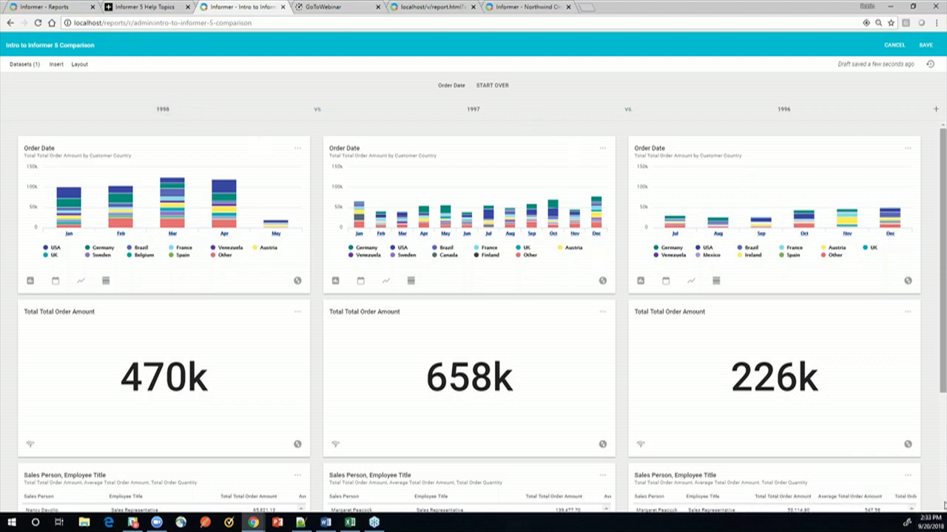
{"action": "scroll", "coordinate": [944, 505], "scroll_direction": "down", "scroll_amount": 5}
{"action": "left_click_drag", "start_coordinate": [944, 493], "coordinate": [929, 187]}
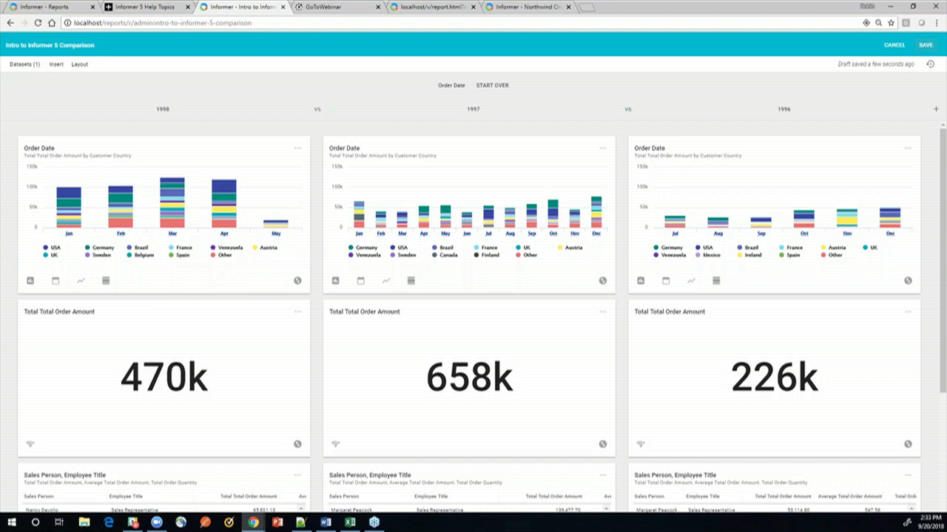
{"action": "left_click", "coordinate": [926, 45]}
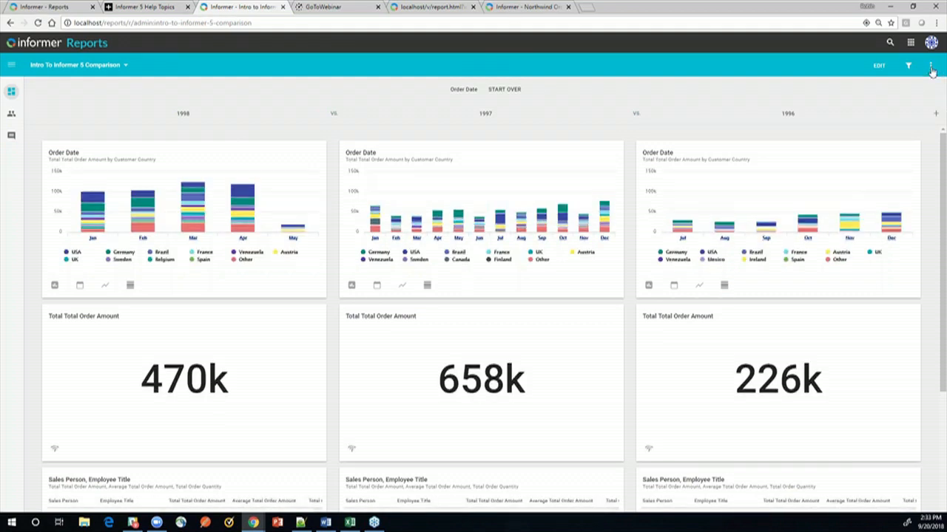
Step: Generate an external link for the comparison board, copy it, and open the link with its access token in a new browser tab
{"action": "left_click", "coordinate": [931, 67]}
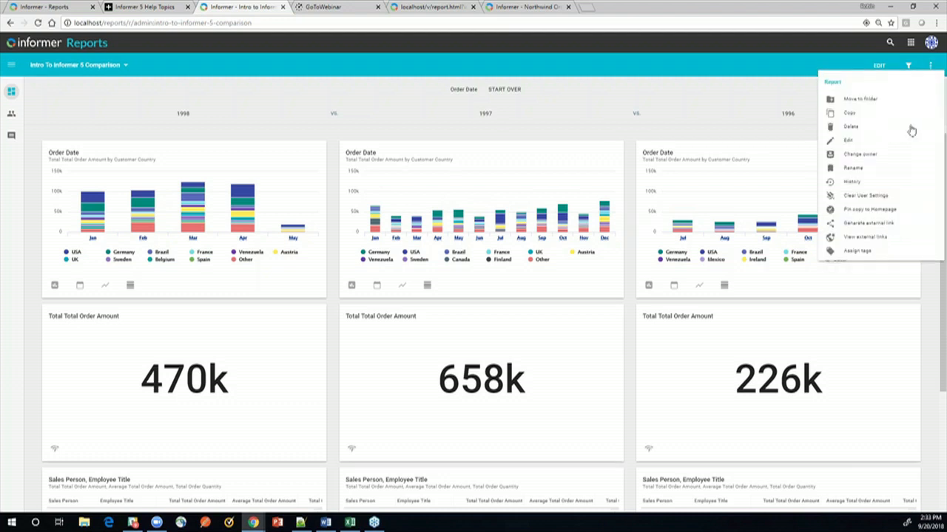
{"action": "left_click", "coordinate": [861, 224]}
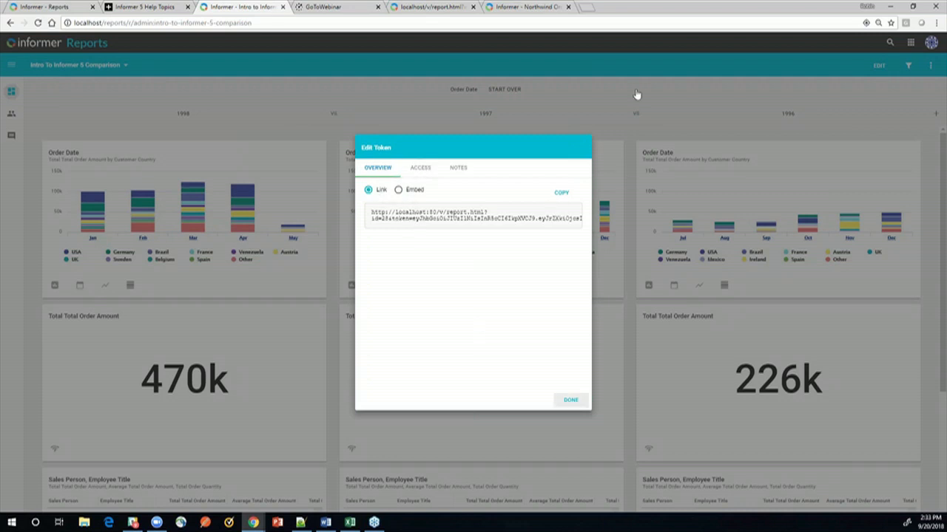
{"action": "left_click", "coordinate": [561, 193]}
{"action": "left_click", "coordinate": [588, 7]}
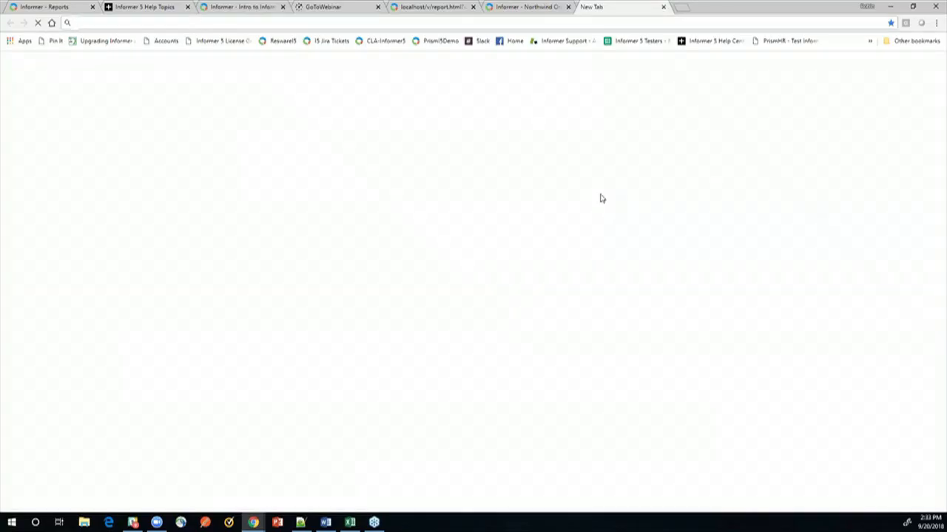
{"action": "key", "text": "ctrl+v"}
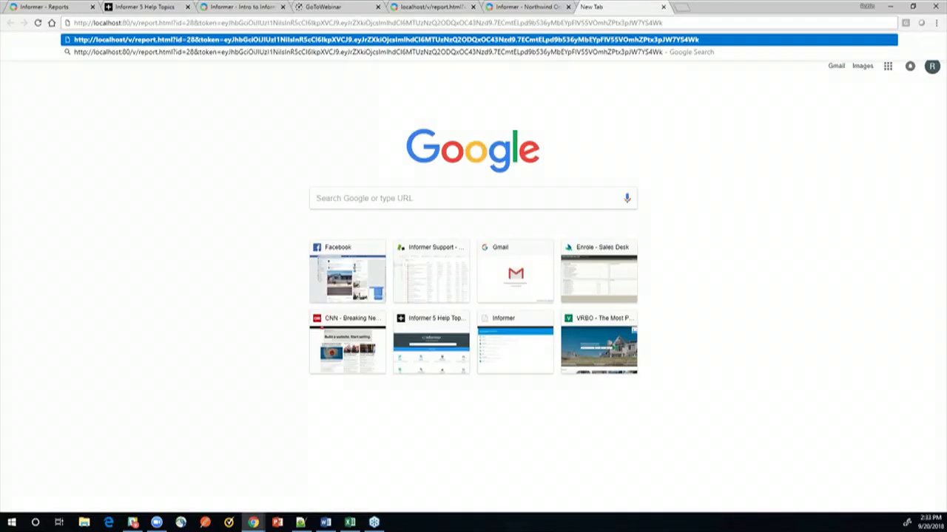
{"action": "key", "text": "Return"}
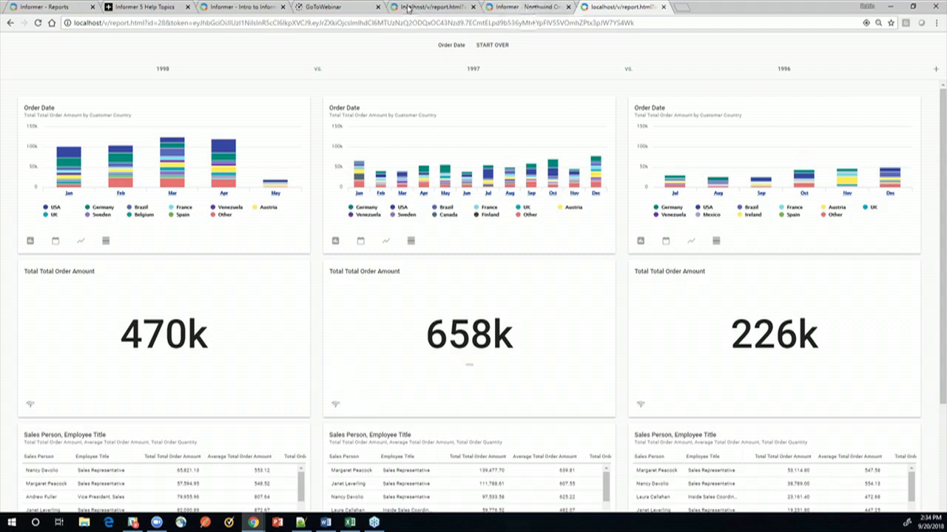
Step: Return to the comparison board, finish the external link's token settings, and go to the list of reports
{"action": "left_click", "coordinate": [225, 9]}
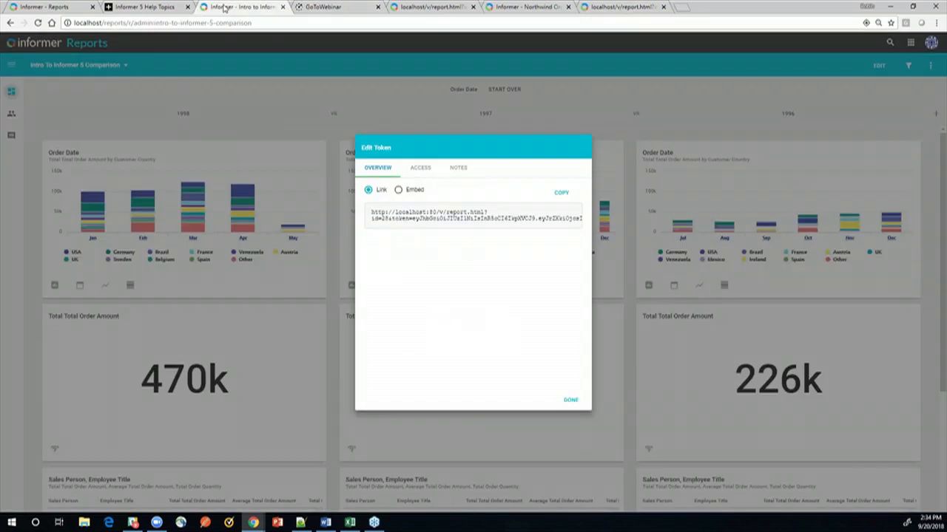
{"action": "left_click", "coordinate": [567, 400]}
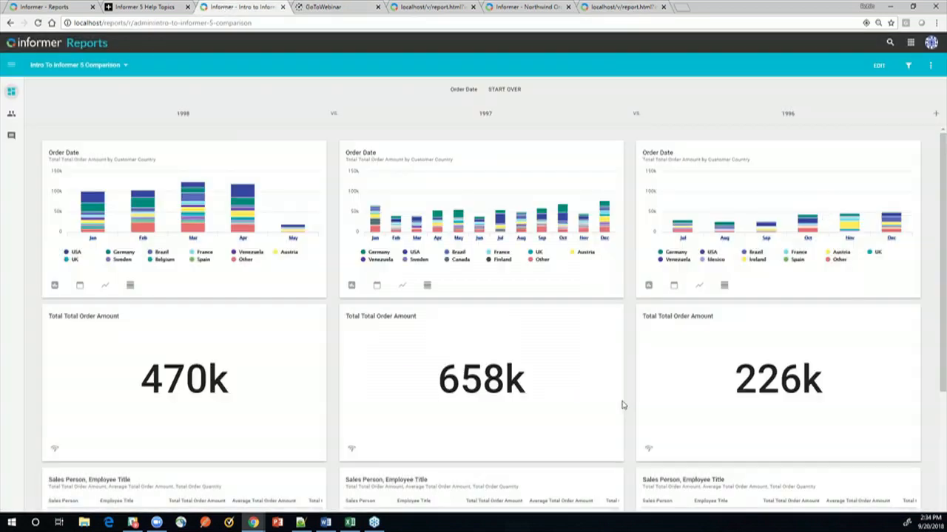
{"action": "left_click", "coordinate": [910, 43]}
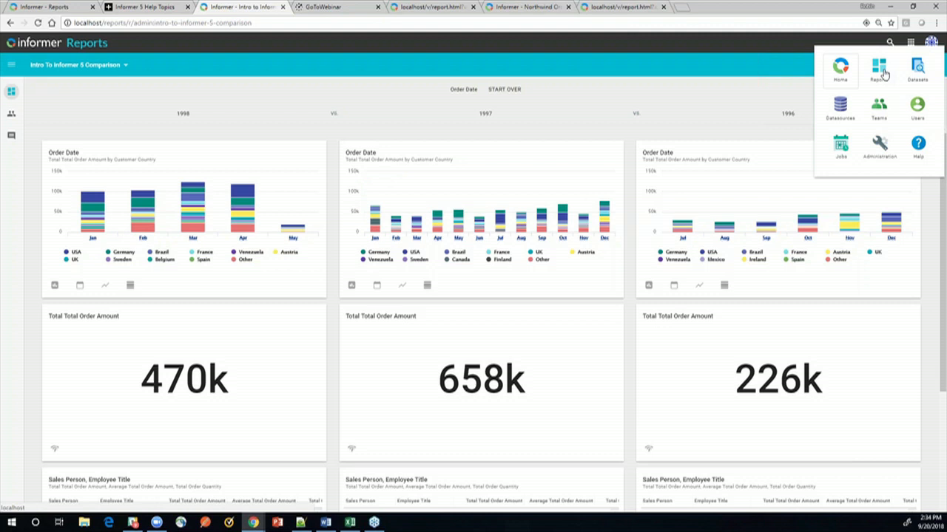
{"action": "left_click", "coordinate": [880, 71]}
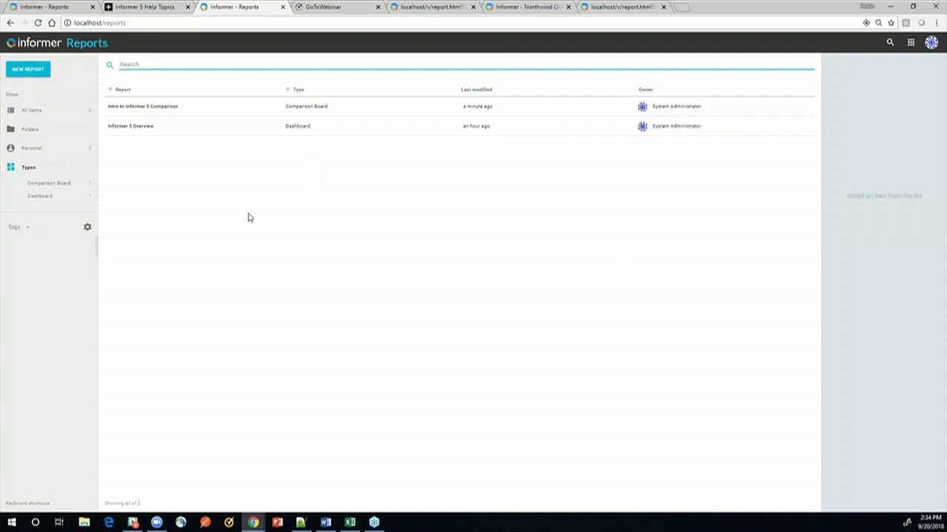
Step: Create a new Data View report named Overview based on the Intro to Informer 5 Overview dataset
{"action": "left_click", "coordinate": [27, 68]}
{"action": "left_click", "coordinate": [57, 118]}
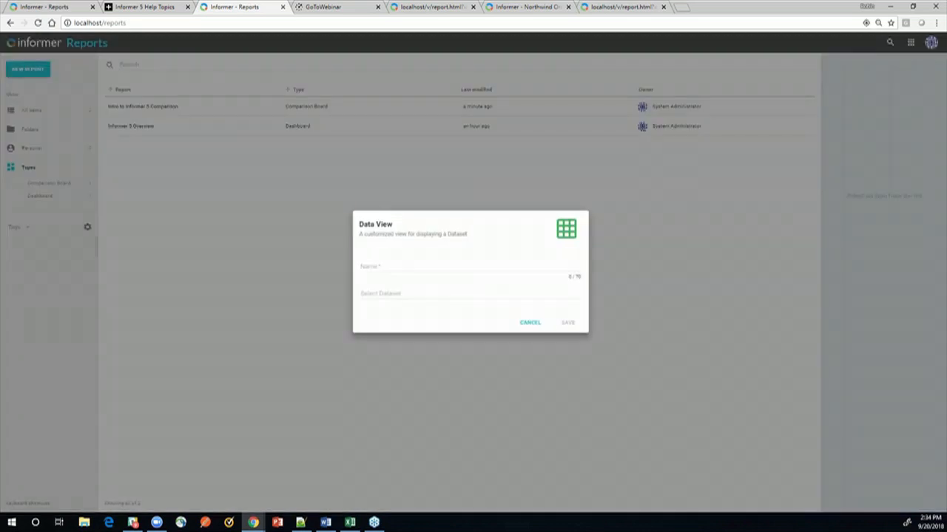
{"action": "type", "text": "Overview"}
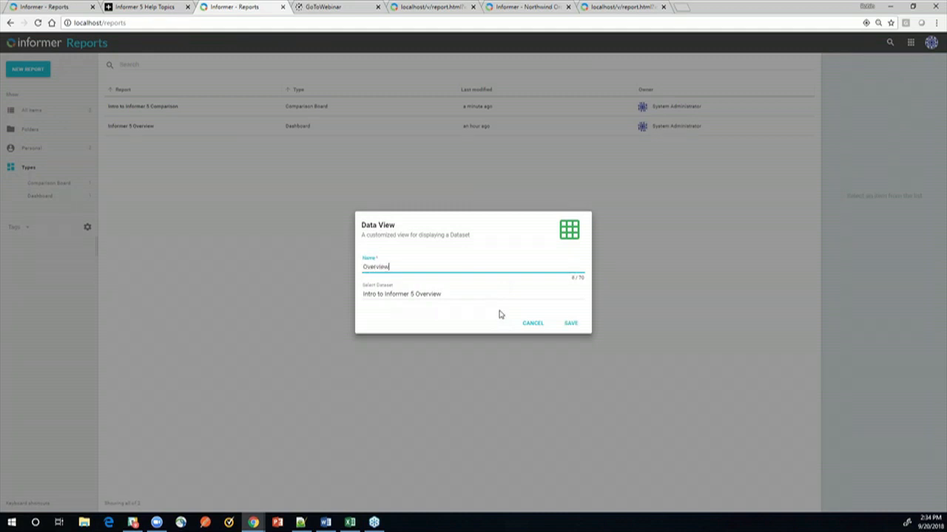
{"action": "left_click", "coordinate": [574, 323]}
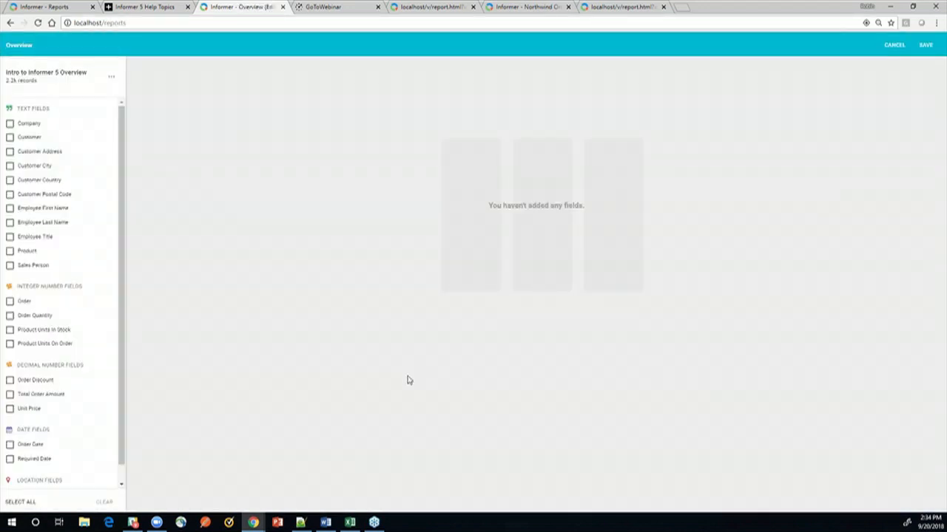
Step: Add Company, Customer City, Employee First Name, Employee Title, Order and Order Quantity to the data view and save it
{"action": "left_click", "coordinate": [9, 124]}
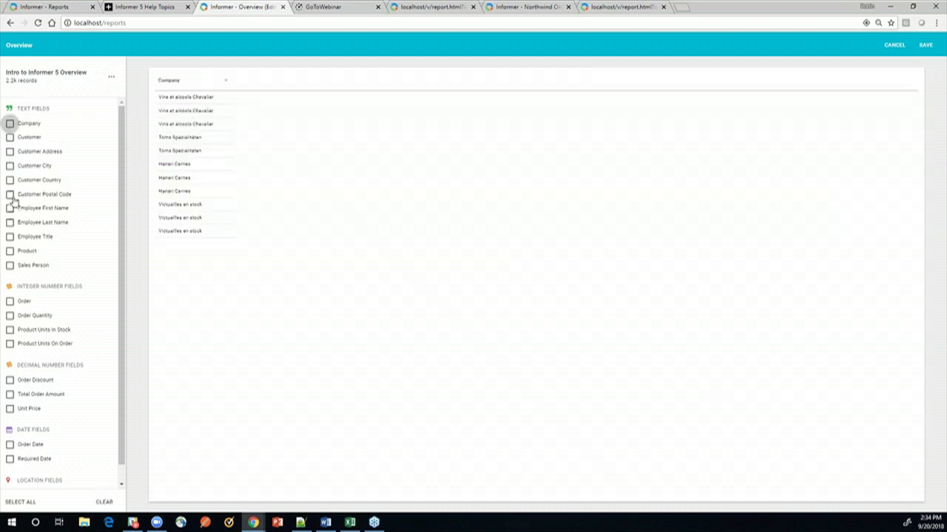
{"action": "left_click", "coordinate": [10, 209]}
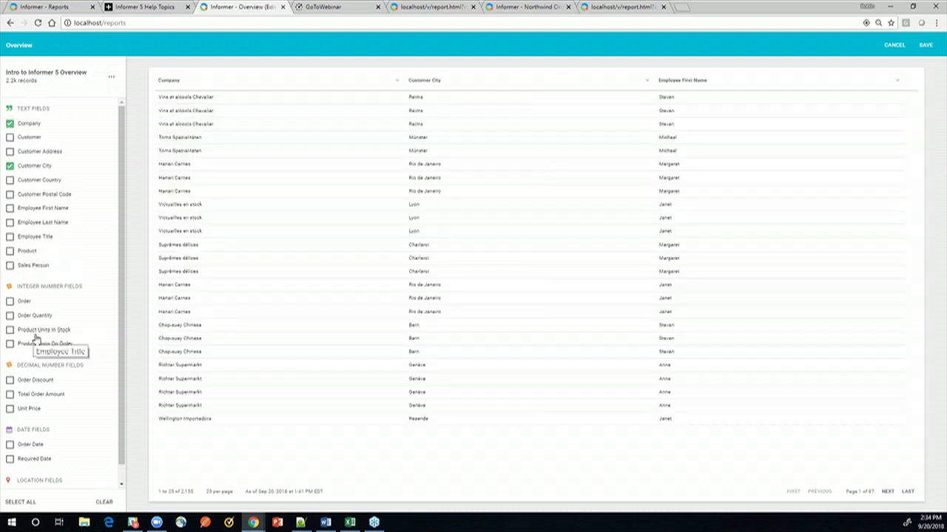
{"action": "left_click", "coordinate": [10, 304]}
{"action": "left_click", "coordinate": [8, 317]}
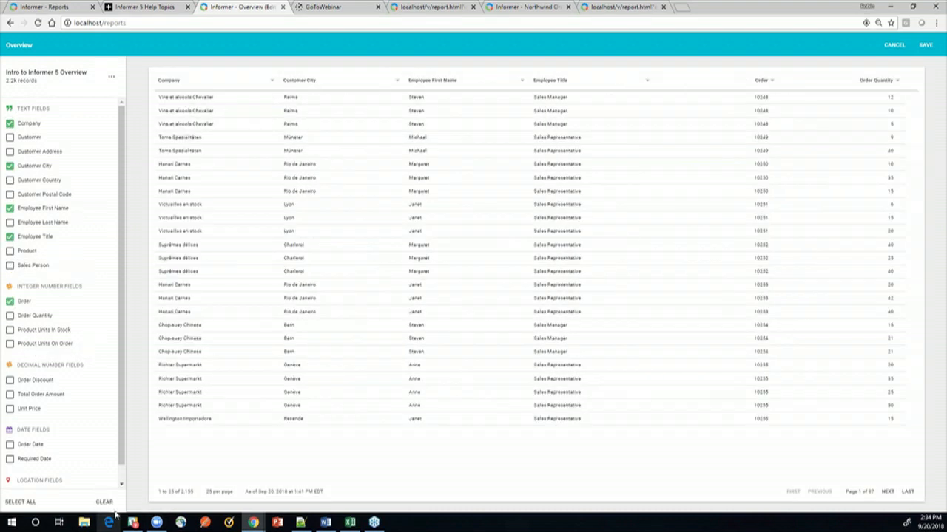
{"action": "left_click", "coordinate": [929, 46]}
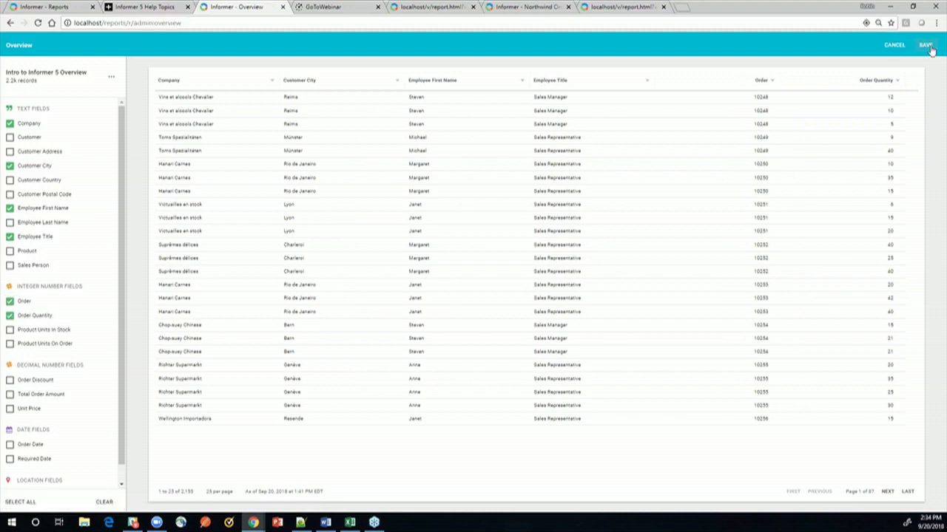